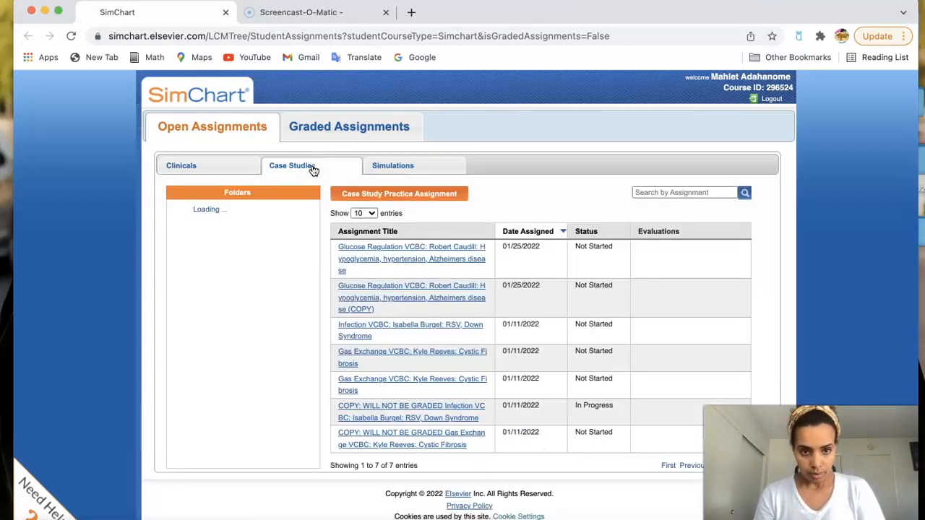
scroll(378, 315, down, 1)
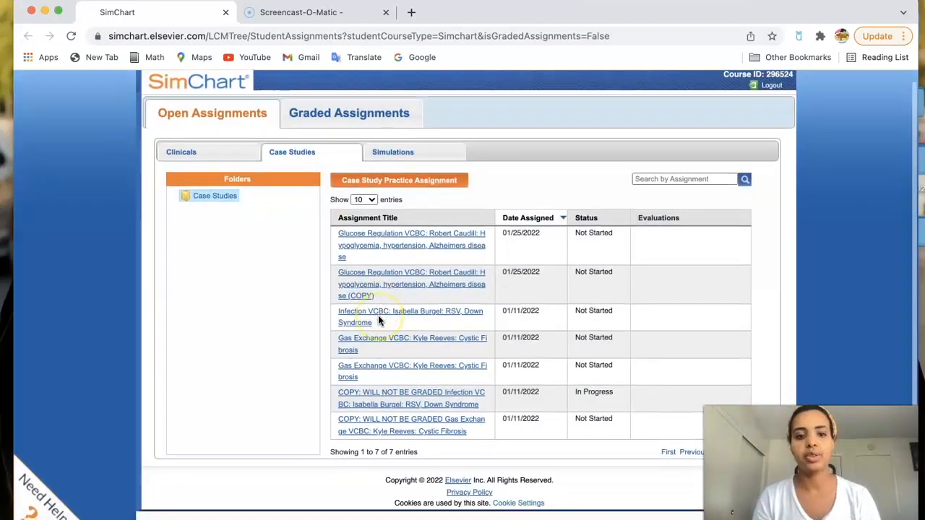
click(386, 399)
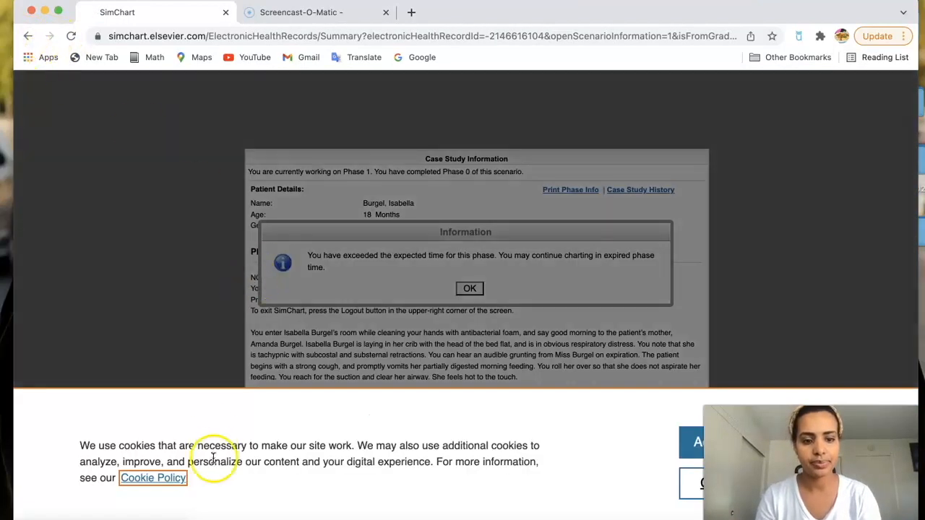
click(687, 444)
click(469, 289)
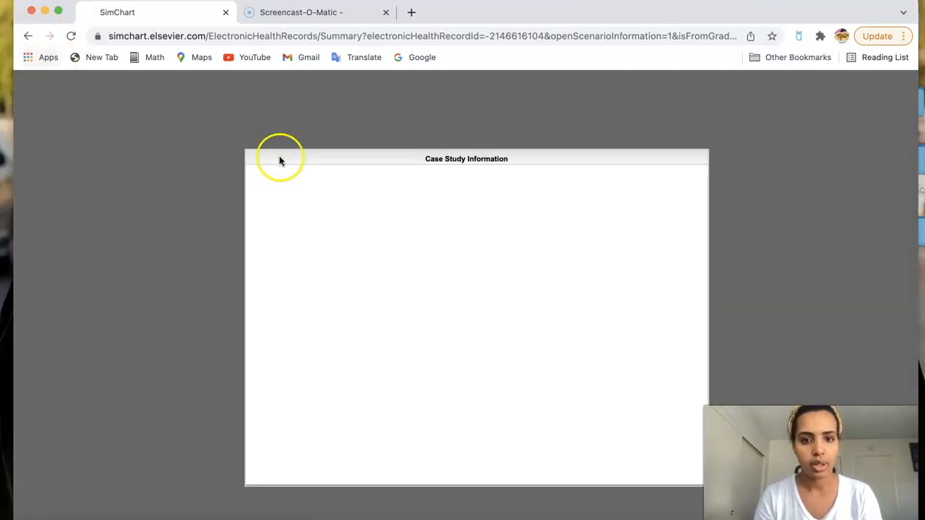
click(26, 36)
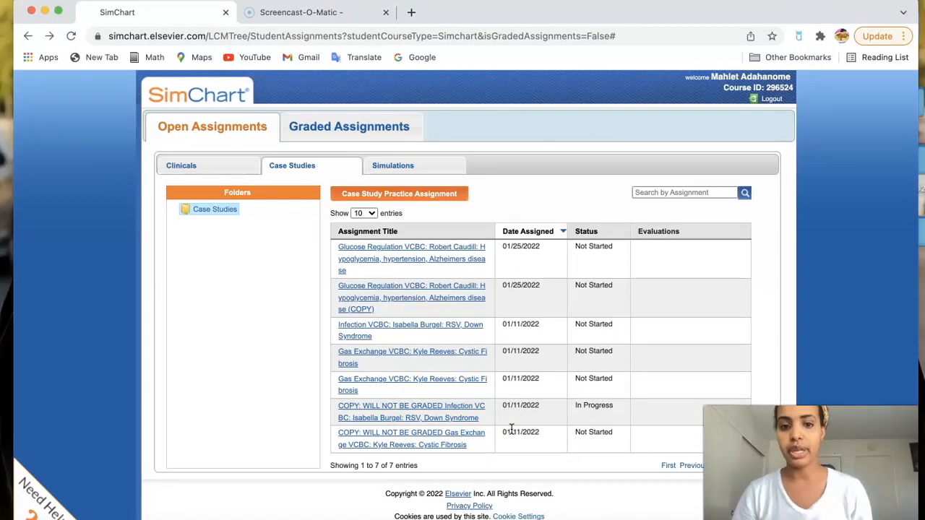
Open the in-progress ungraded copy of the Infection VCBC: RSV, Down Syndrome case study, accept cookies and read its Phase 1 scenario.
click(399, 409)
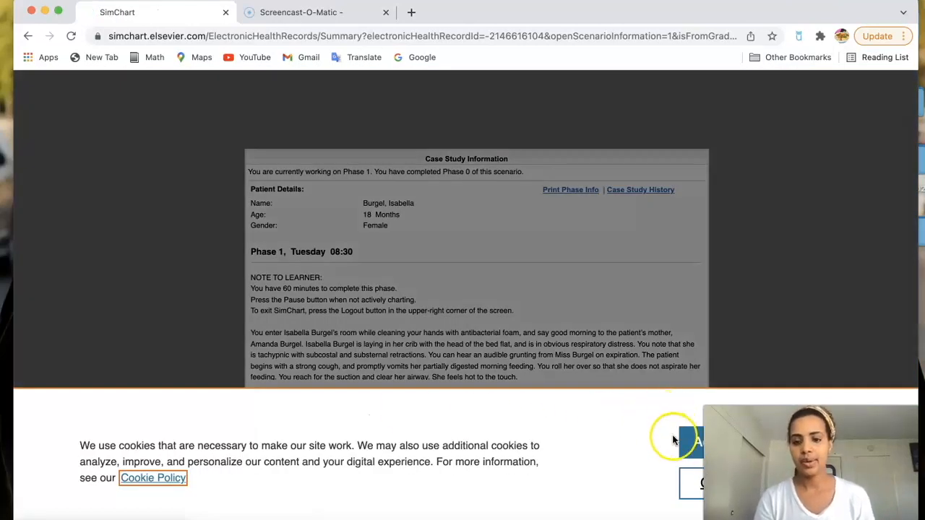
click(690, 442)
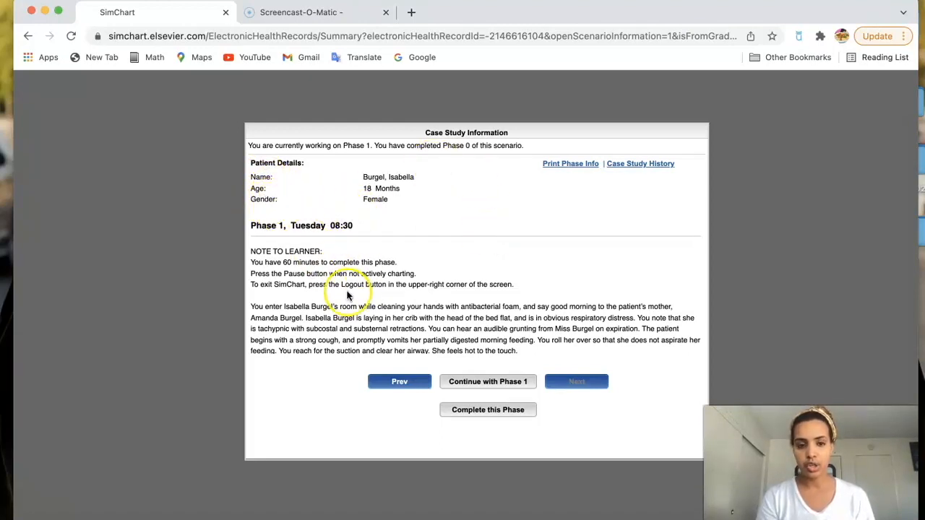
scroll(351, 297, down, 2)
scroll(351, 296, down, 1)
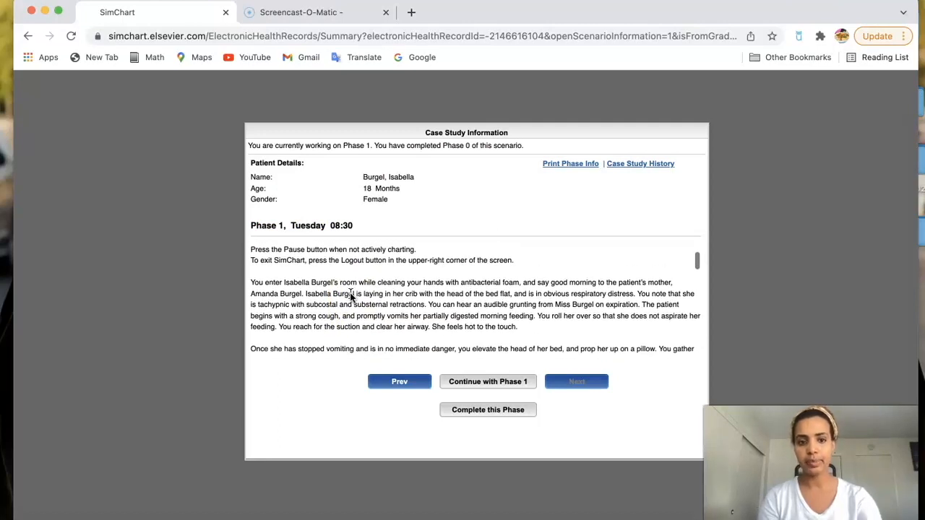
scroll(352, 296, down, 5)
scroll(350, 296, down, 5)
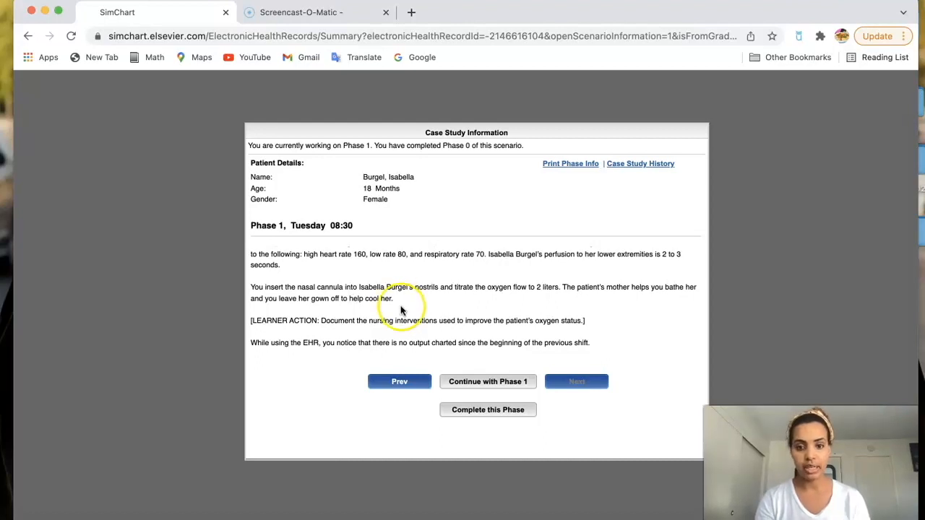
scroll(405, 302, up, 5)
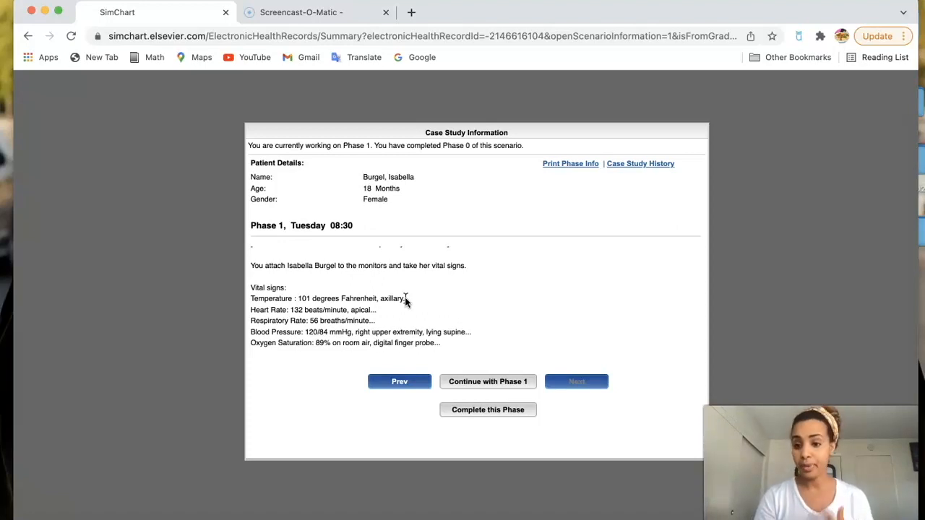
scroll(357, 275, down, 1)
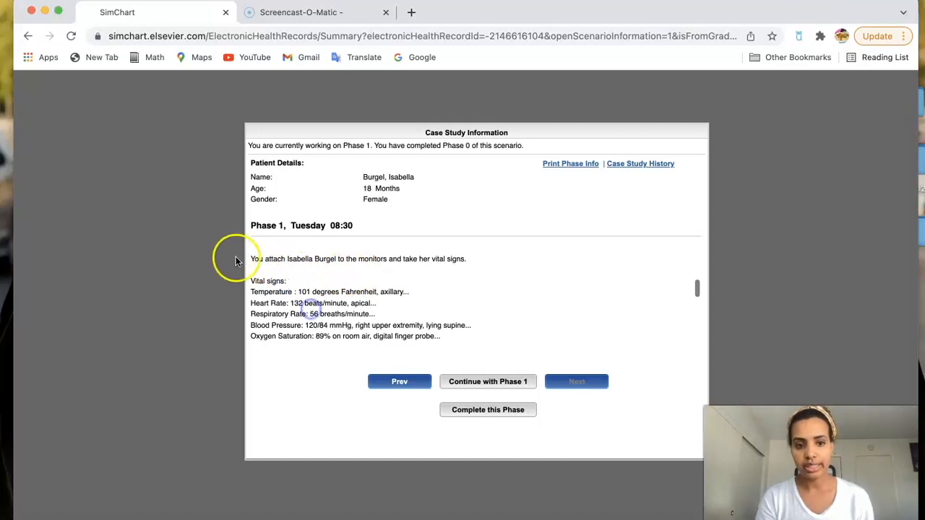
Copy the Phase 1 scenario text from the vital signs passage to the end into a new blank Microsoft Word document, then minimize Word.
drag(259, 258, 480, 347)
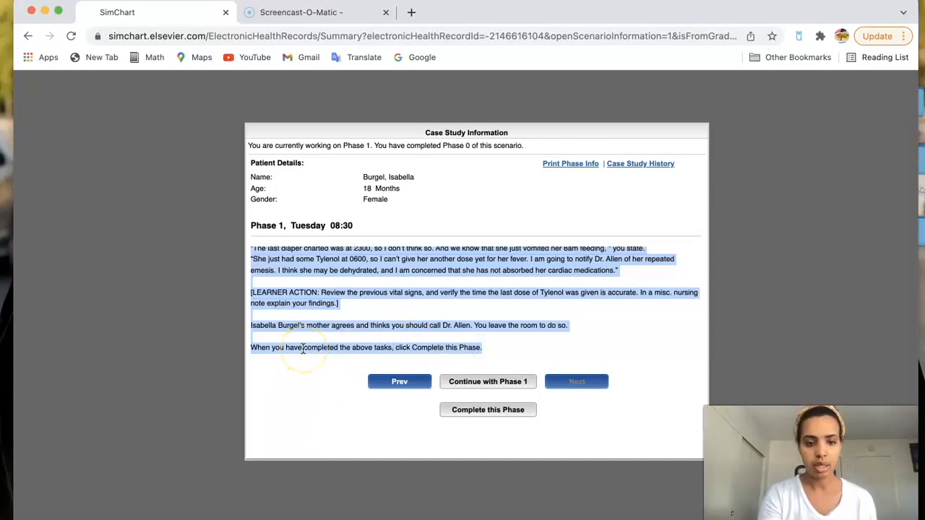
click(228, 519)
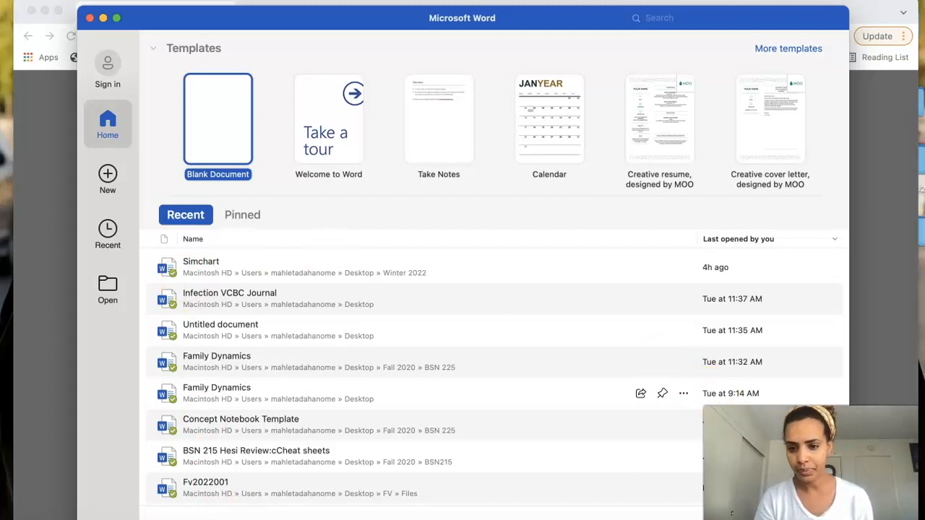
double_click(217, 119)
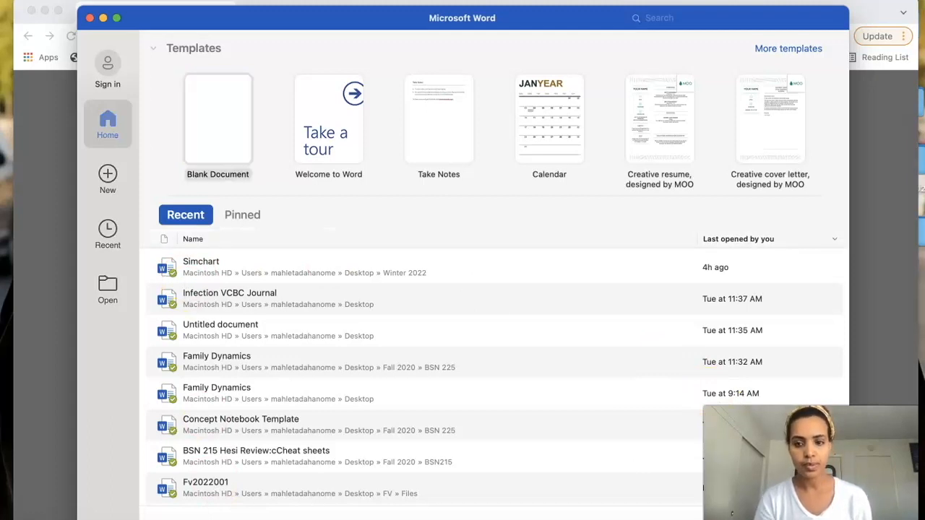
double_click(224, 144)
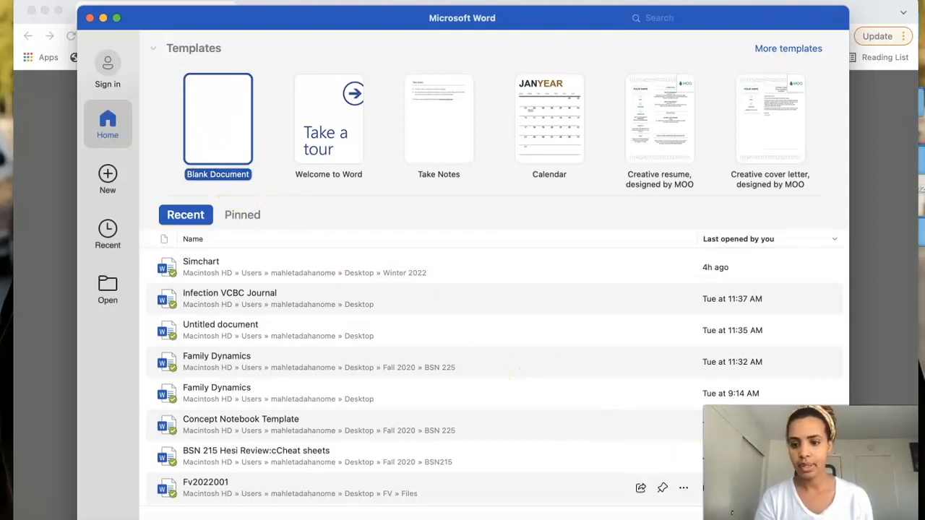
click(204, 120)
double_click(219, 127)
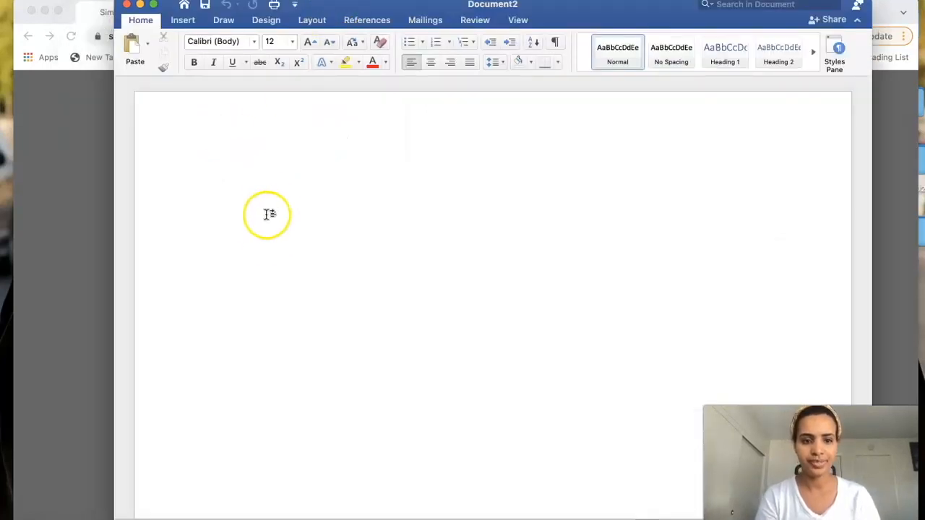
key(super+v)
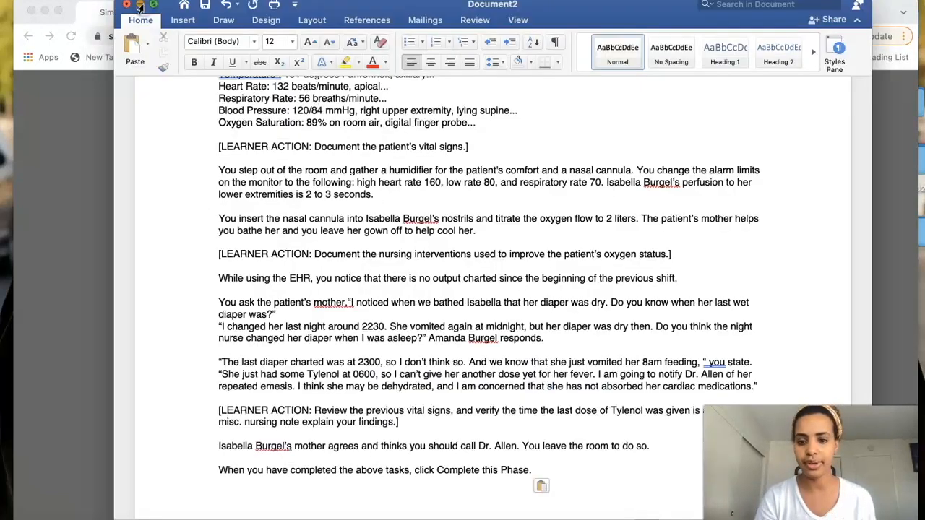
click(140, 5)
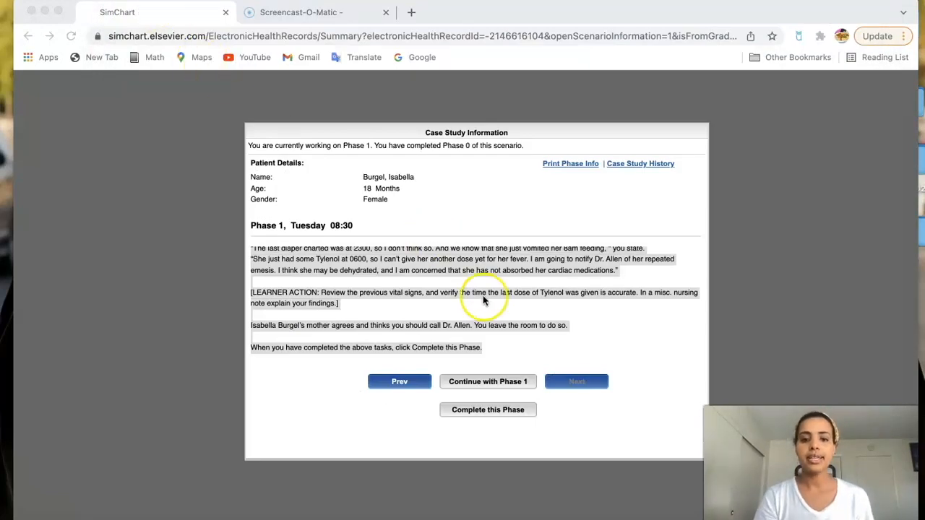
Reread the Phase 1 learner actions in the case study information and continue with Phase 1.
click(580, 322)
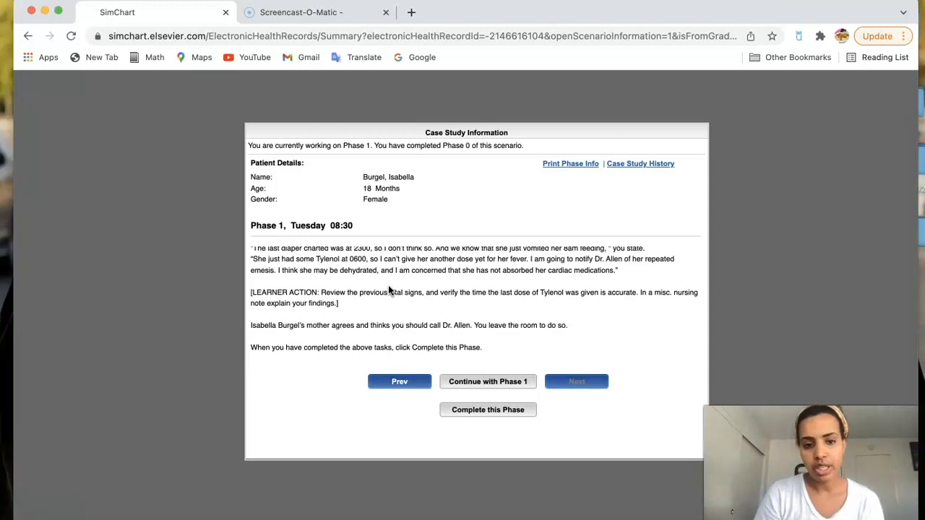
scroll(389, 285, up, 4)
scroll(389, 288, up, 2)
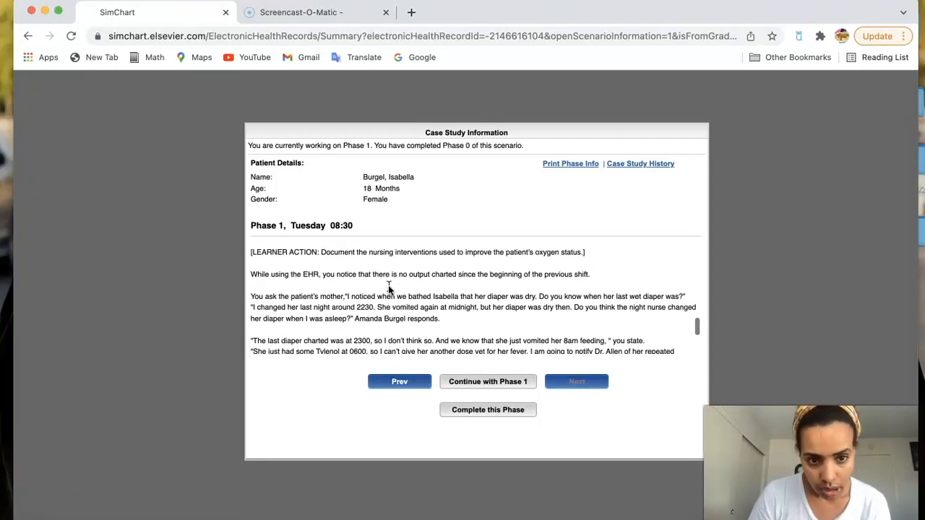
click(265, 280)
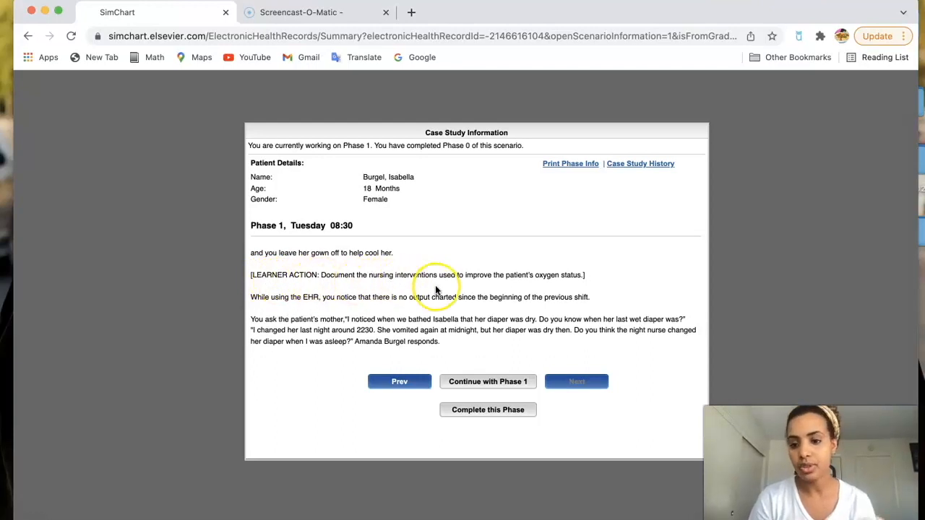
scroll(436, 290, down, 5)
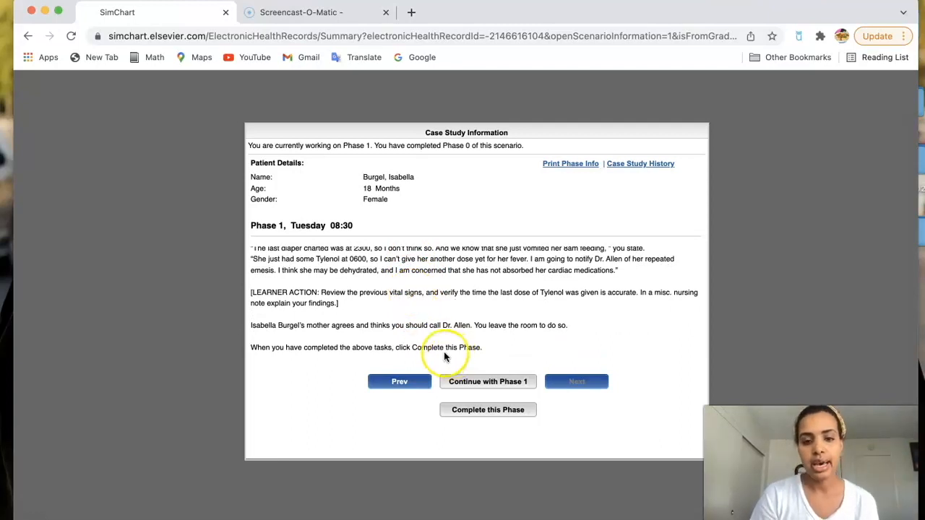
click(475, 383)
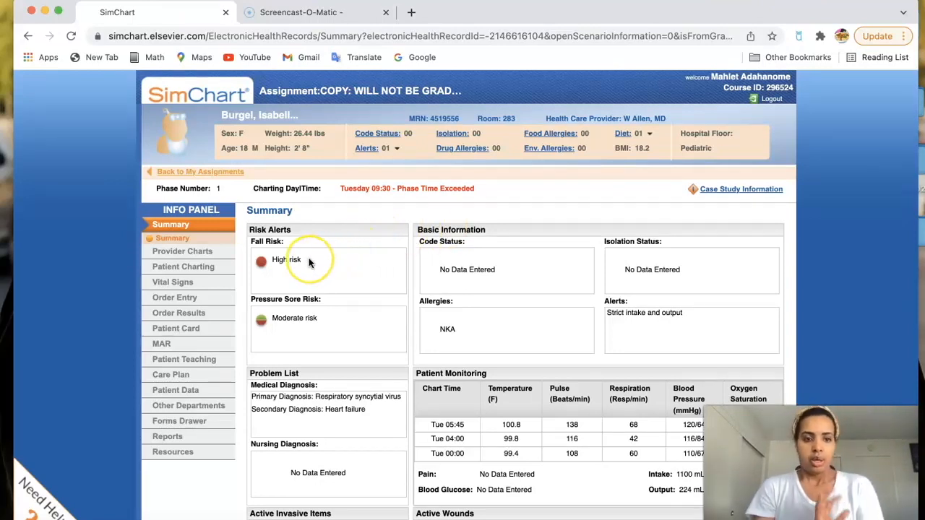
Open the Provider Orders in the patient's provider charts.
click(199, 240)
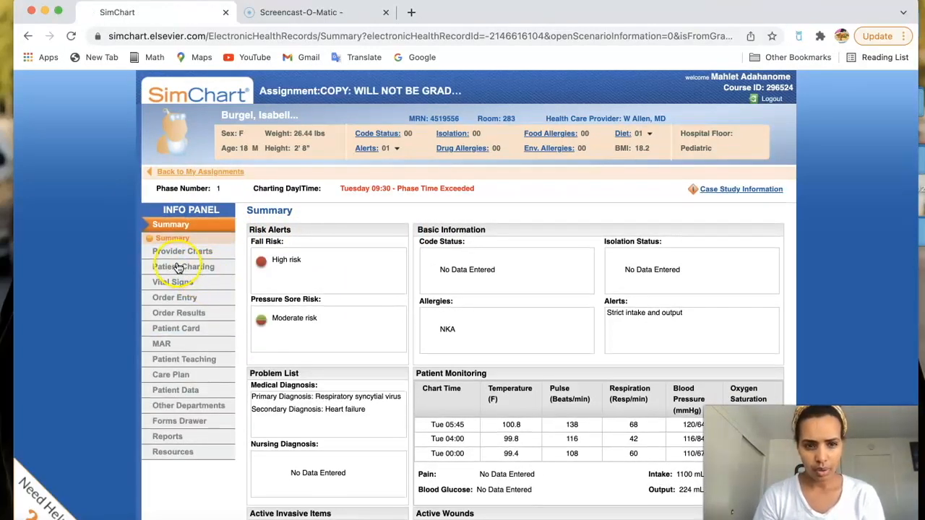
click(177, 252)
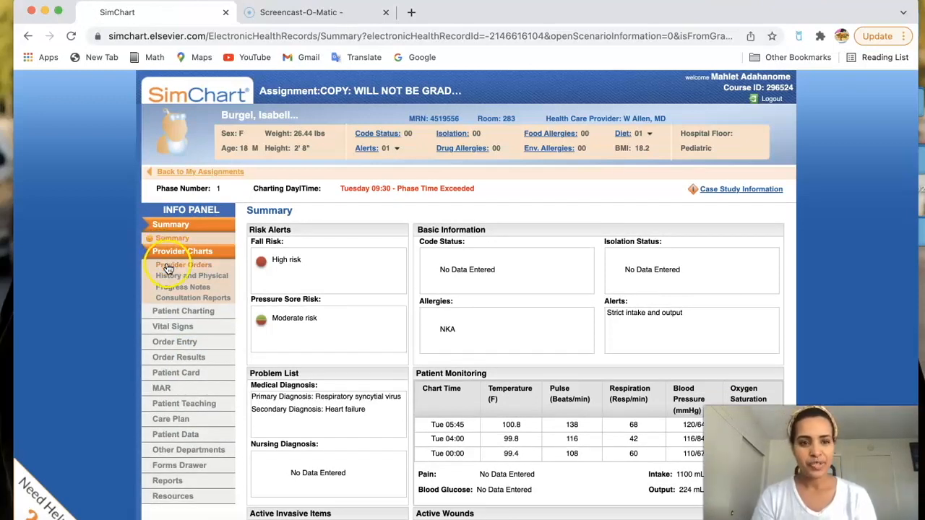
click(167, 267)
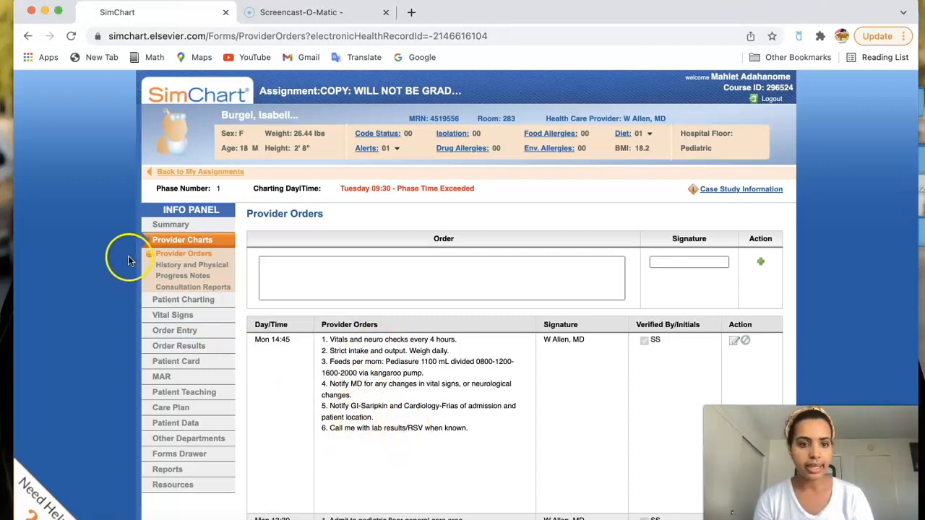
Open History and Physical and review the patient information, past medical history, current medications and immunization status.
click(173, 267)
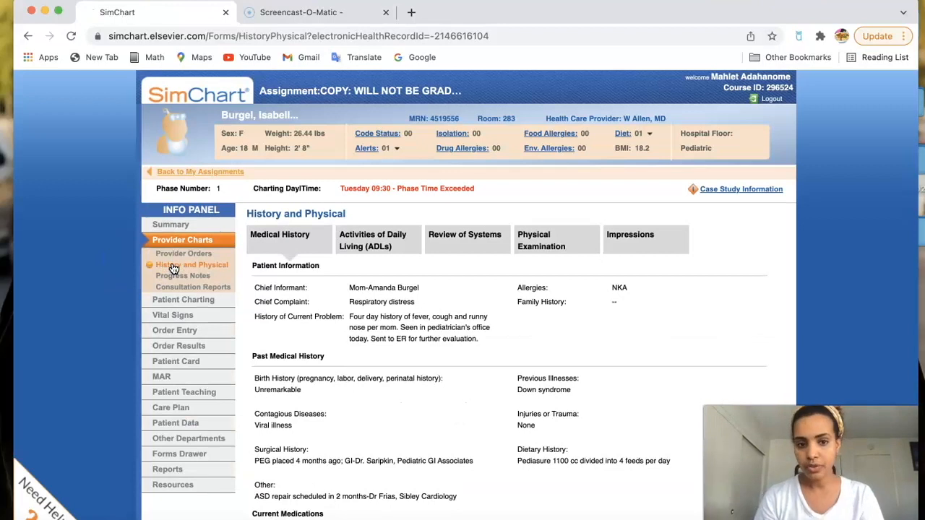
scroll(321, 331, down, 3)
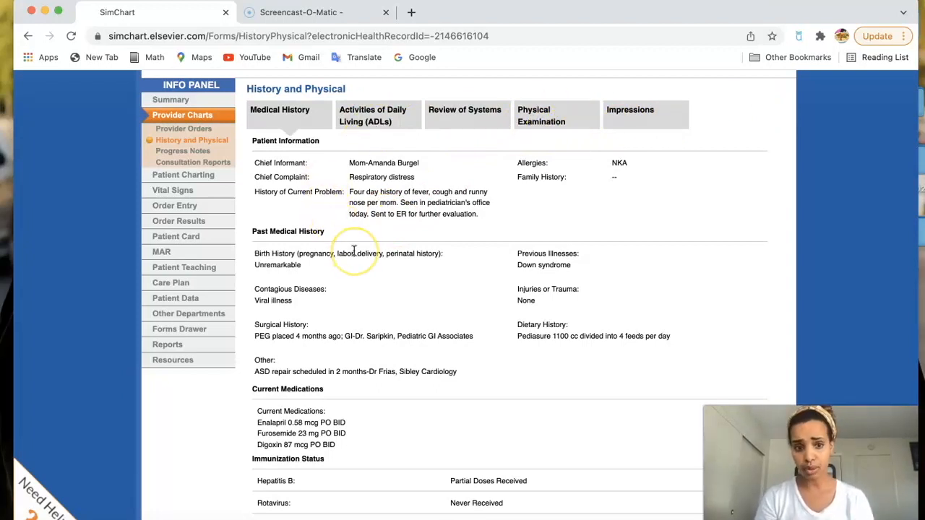
scroll(354, 250, down, 2)
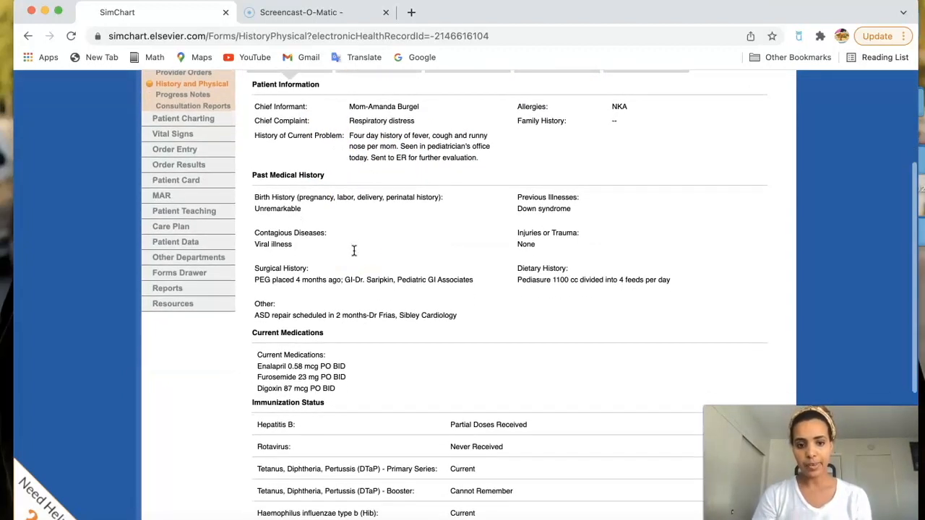
scroll(355, 250, down, 1)
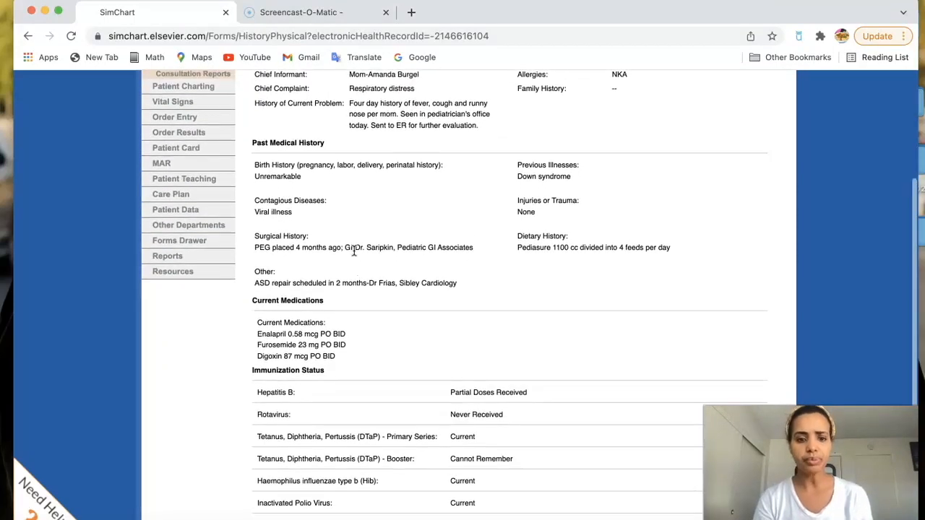
scroll(355, 251, up, 1)
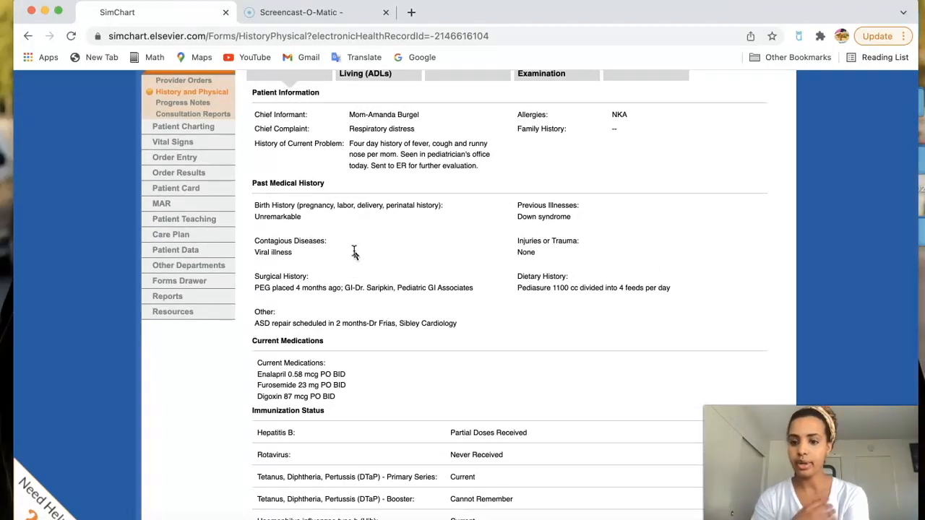
scroll(354, 251, up, 2)
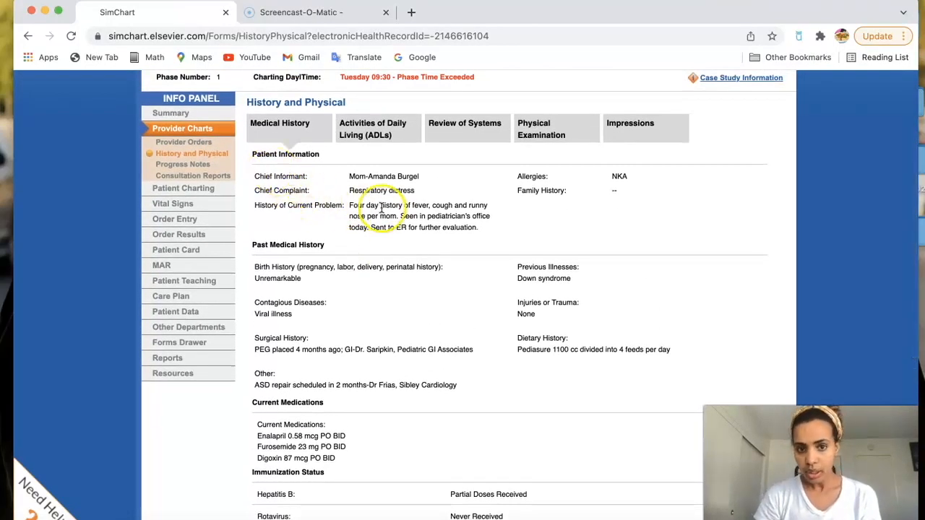
scroll(379, 220, down, 1)
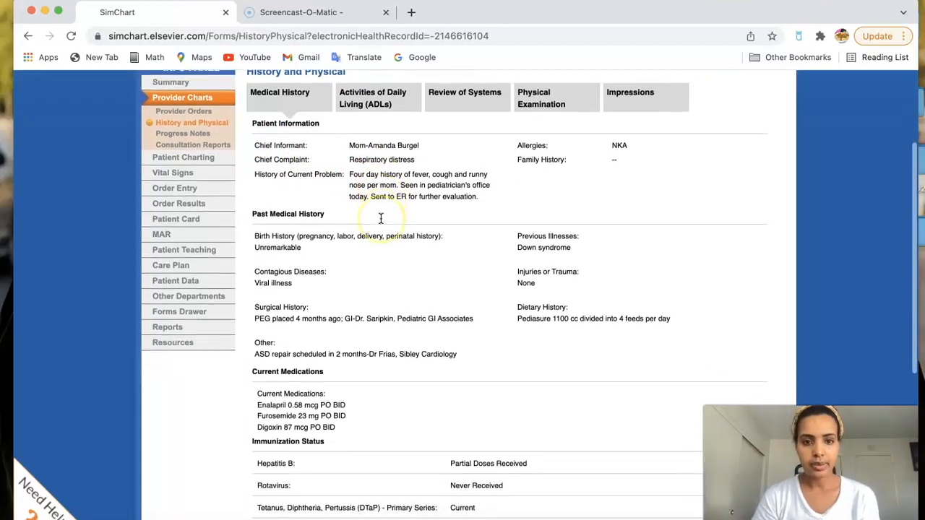
scroll(381, 219, down, 1)
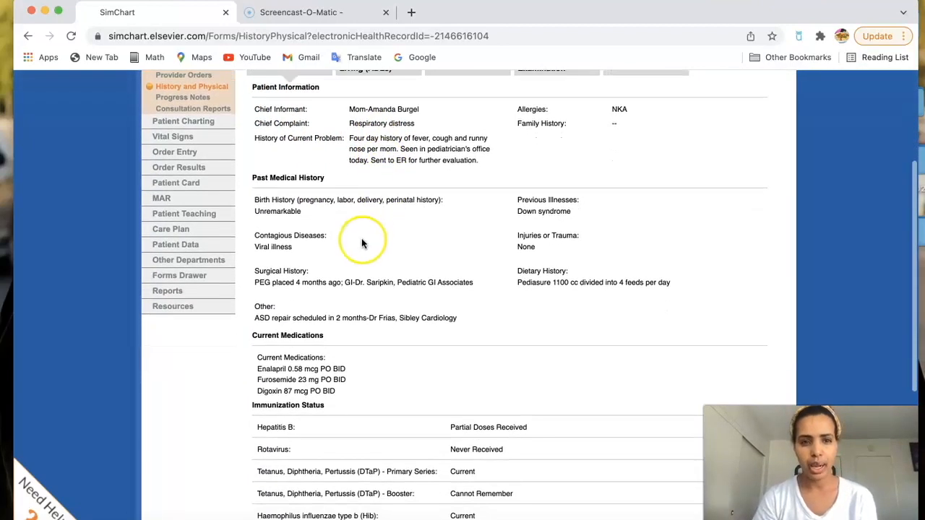
scroll(361, 235, down, 2)
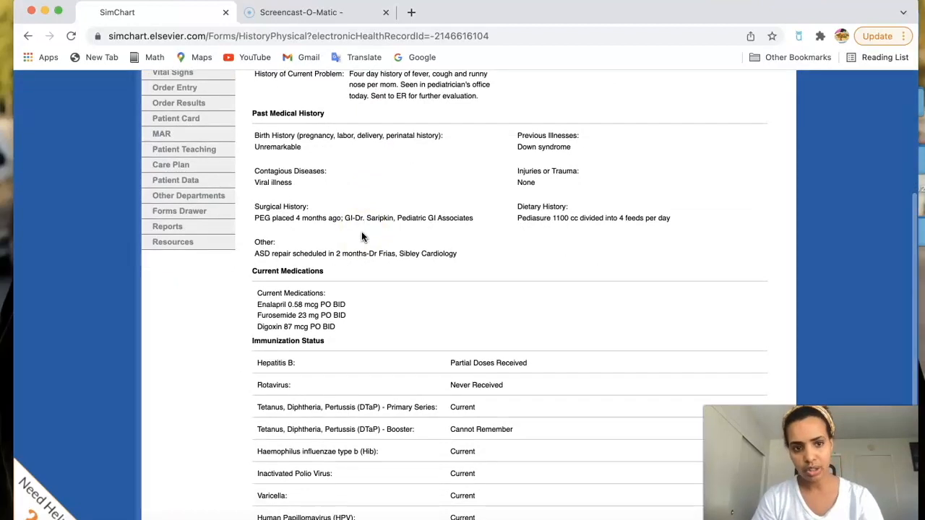
scroll(362, 236, down, 2)
scroll(362, 237, down, 5)
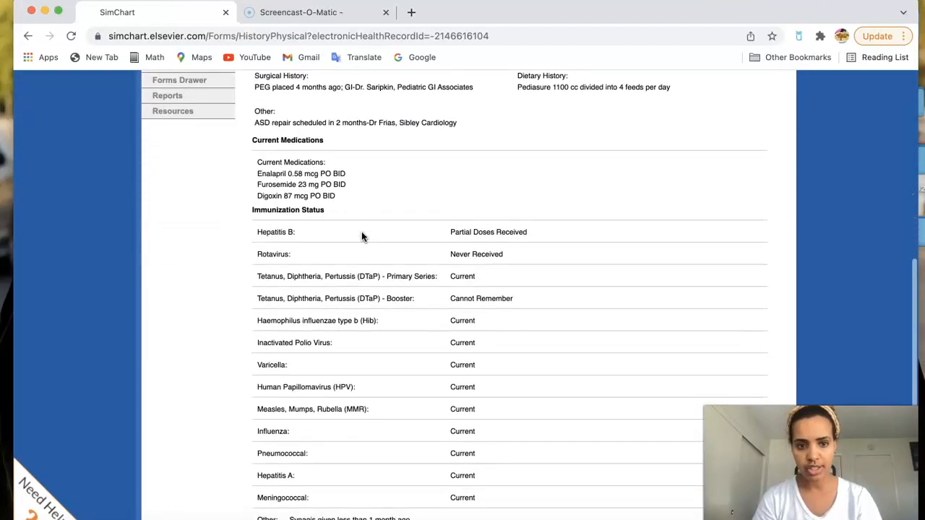
Review the Activities of Daily Living and Review of Systems sections of the History and Physical.
scroll(361, 231, up, 11)
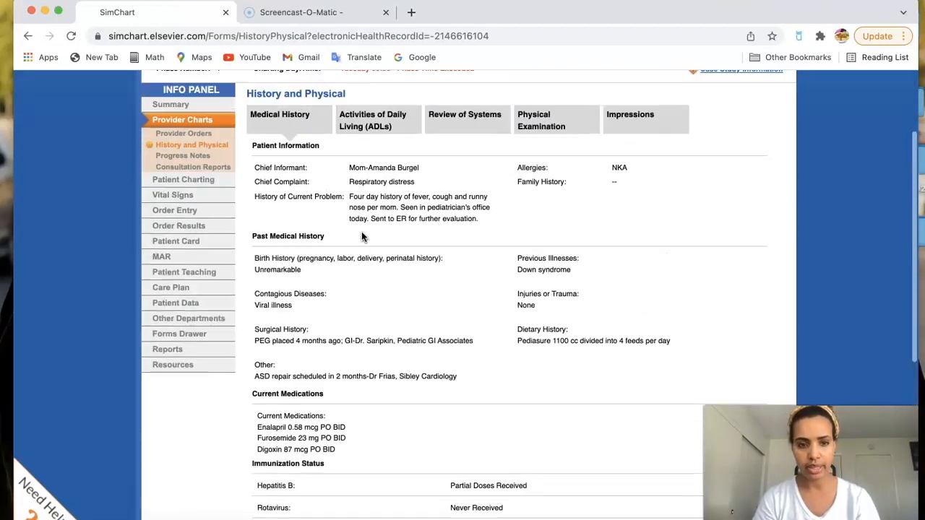
click(366, 148)
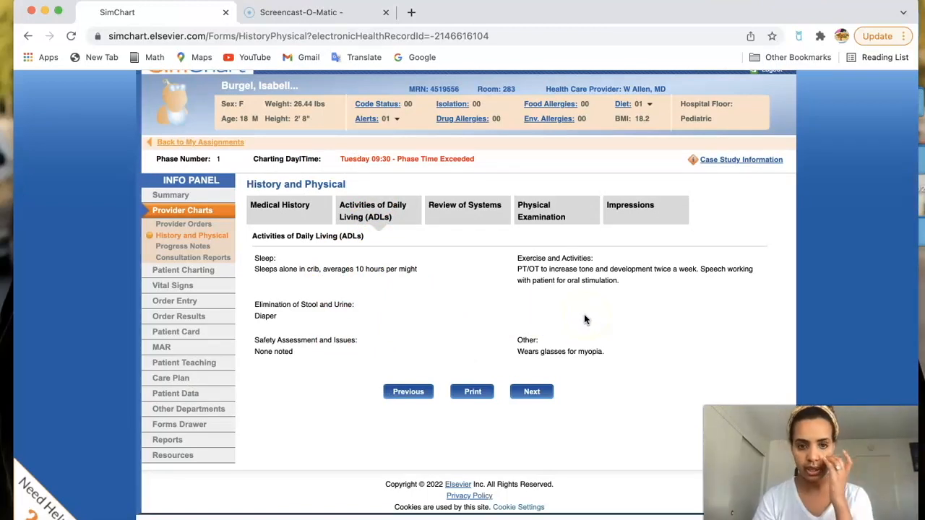
click(468, 216)
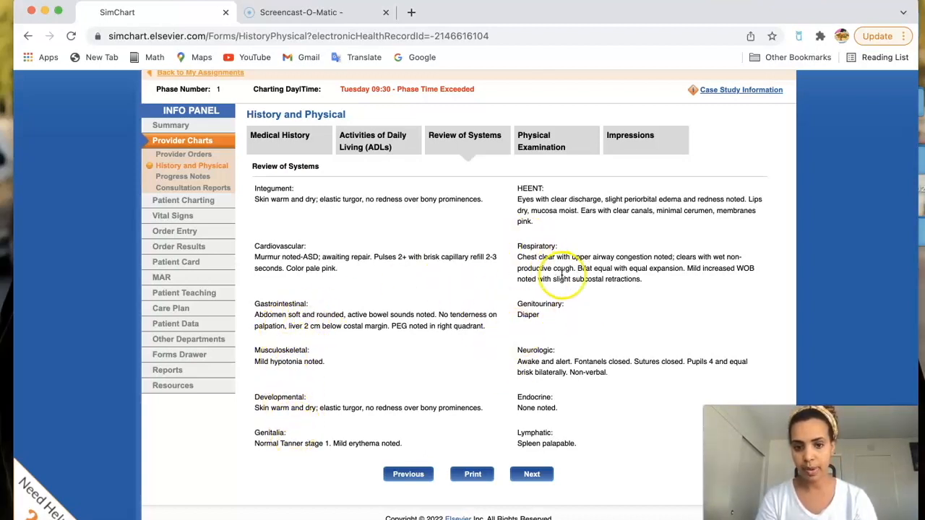
scroll(539, 312, down, 1)
scroll(539, 313, up, 1)
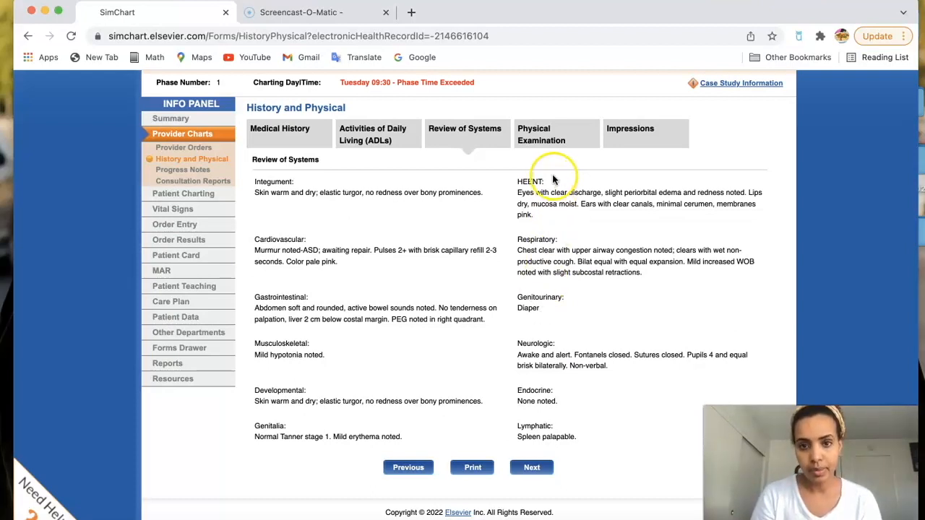
Review the Physical Examination and Impressions sections of the History and Physical.
click(552, 139)
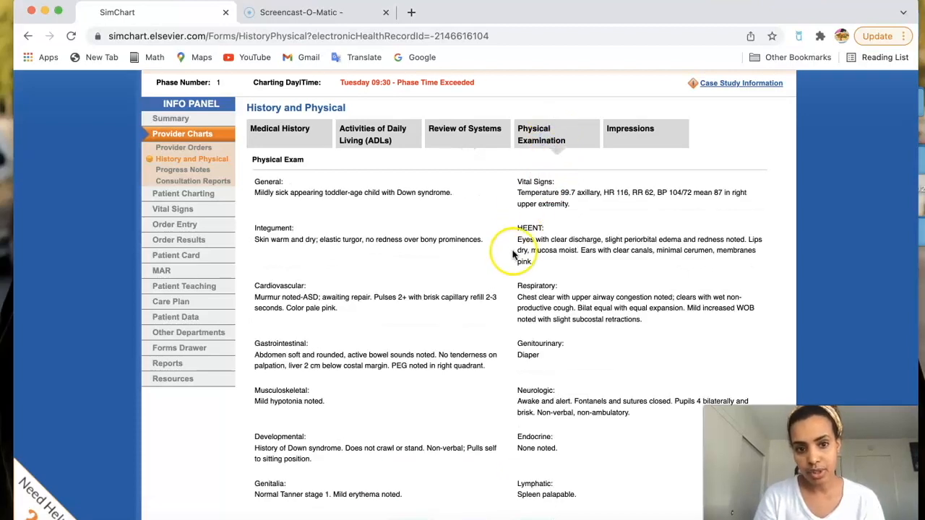
scroll(510, 254, down, 1)
scroll(511, 256, up, 1)
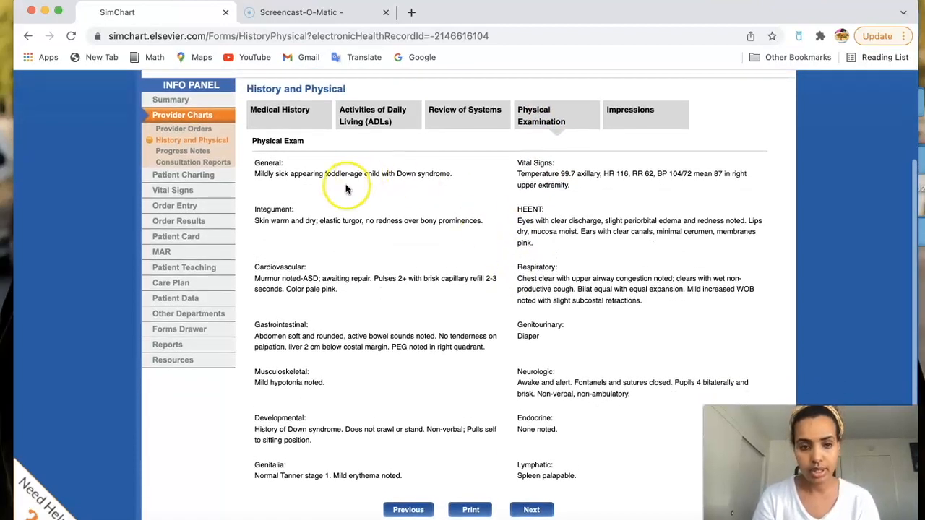
click(620, 120)
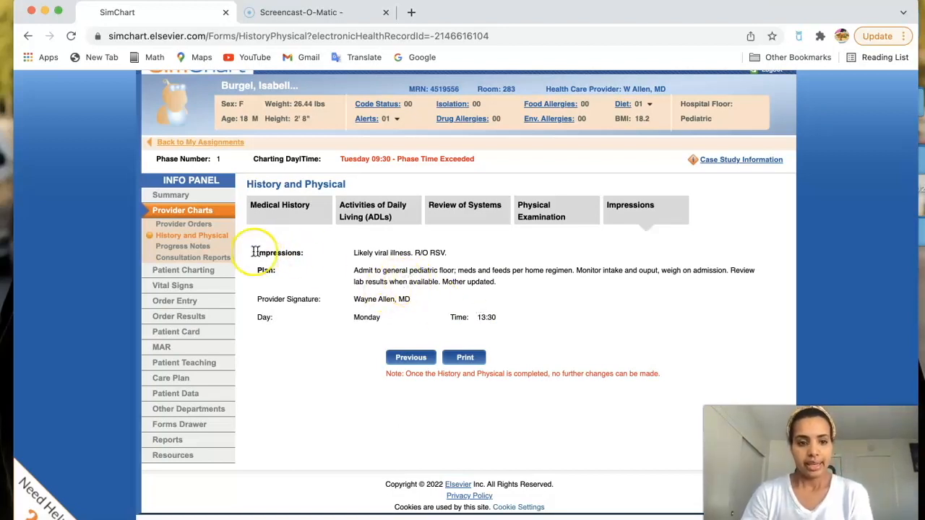
Read the provider's Progress Notes and expand the Patient Charting options.
click(204, 248)
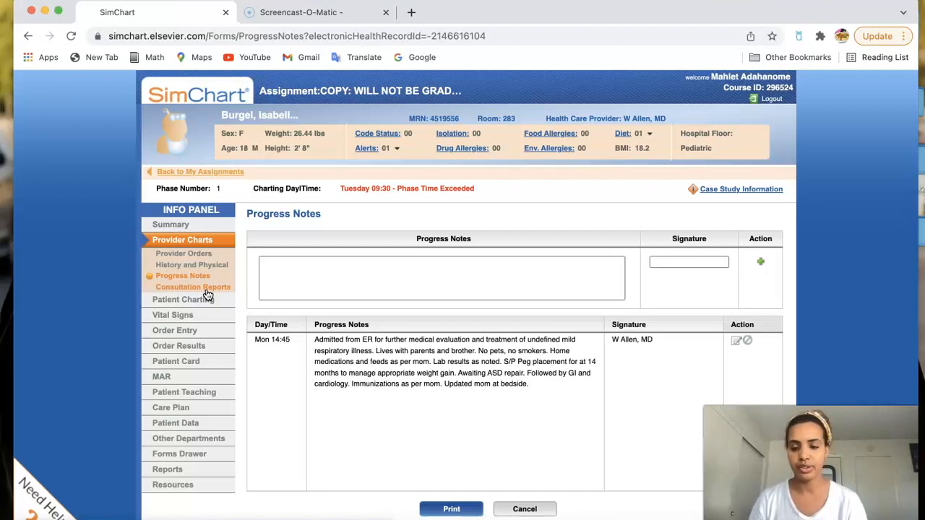
click(183, 304)
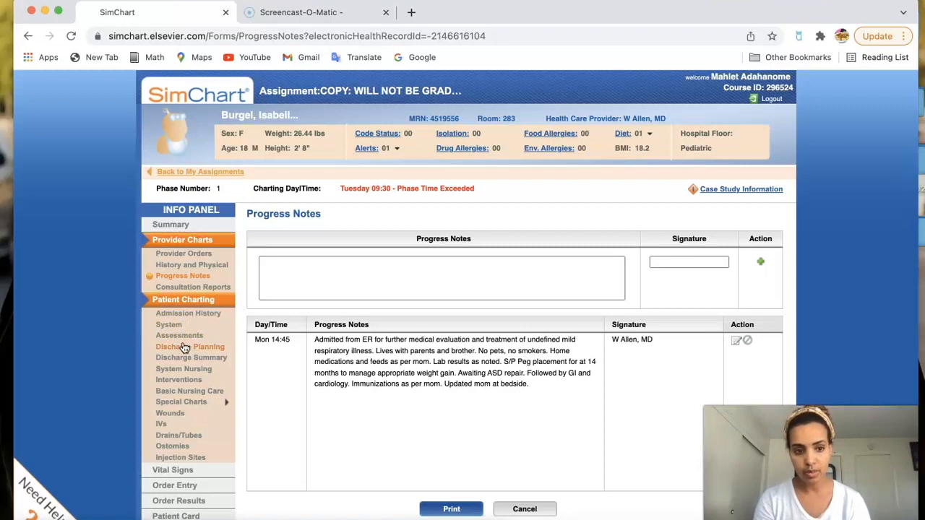
click(193, 453)
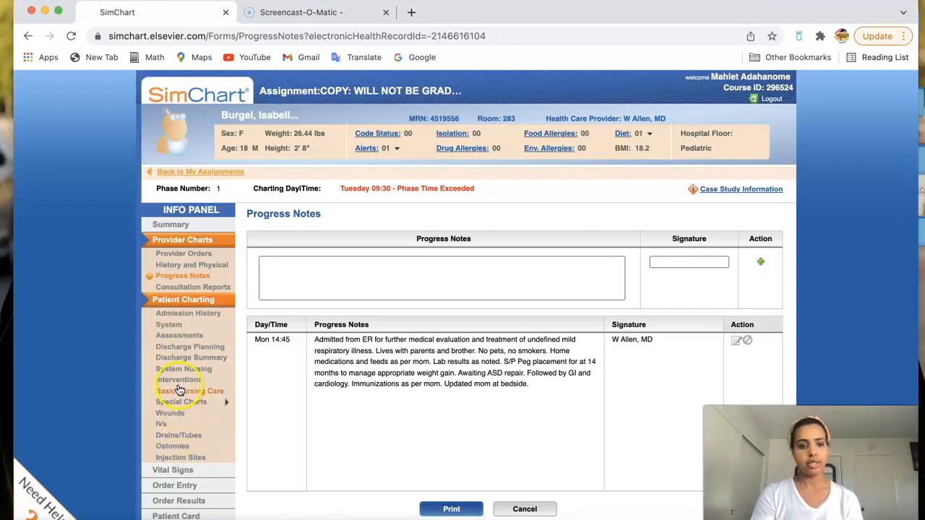
Open Admission History and review the health history, developmental screen, hospital stay planning, allergies and home medications.
click(175, 315)
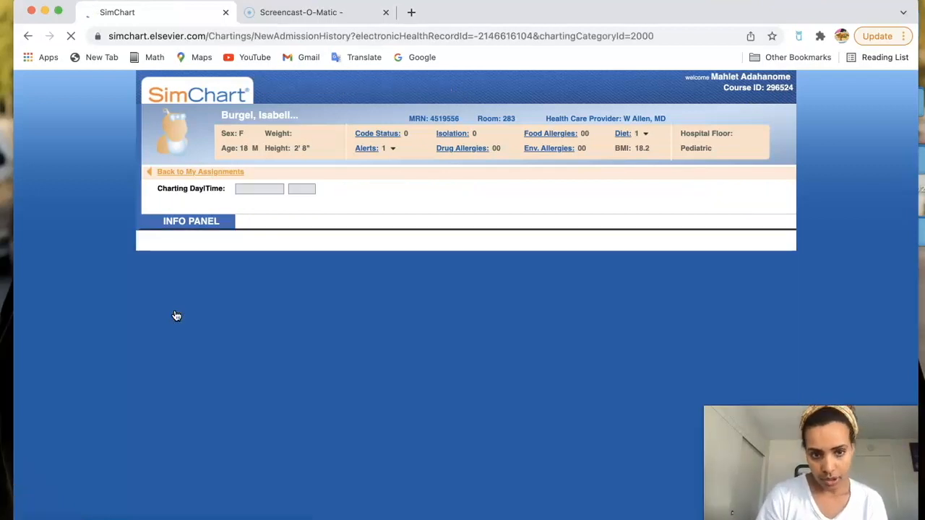
scroll(340, 383, down, 3)
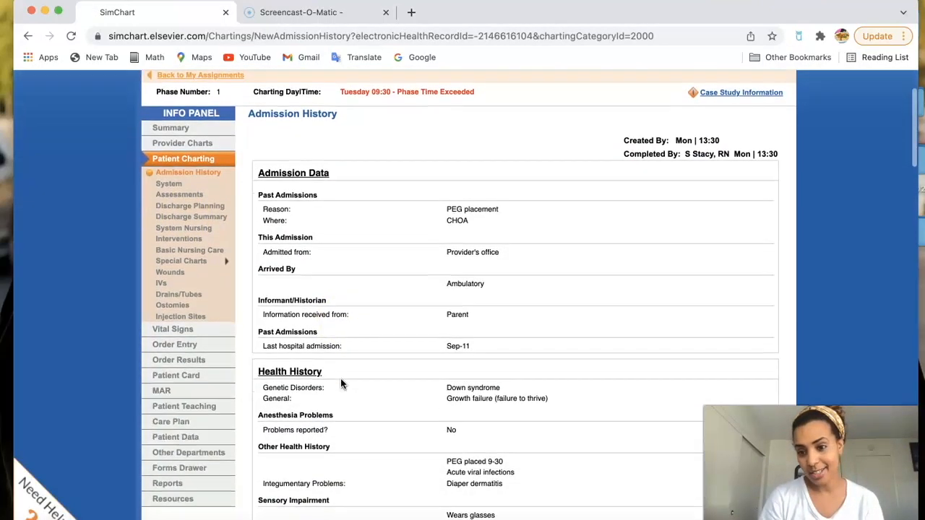
scroll(341, 384, down, 1)
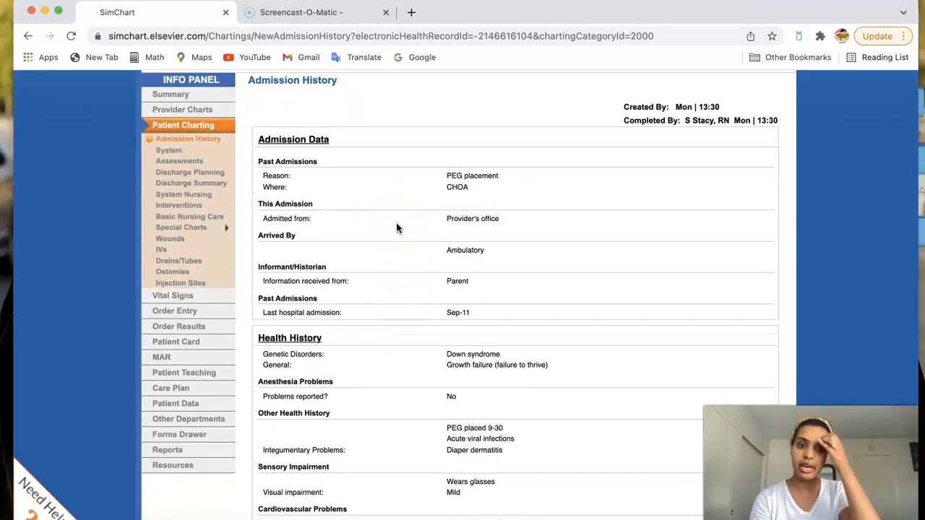
scroll(357, 301, down, 1)
scroll(357, 301, down, 9)
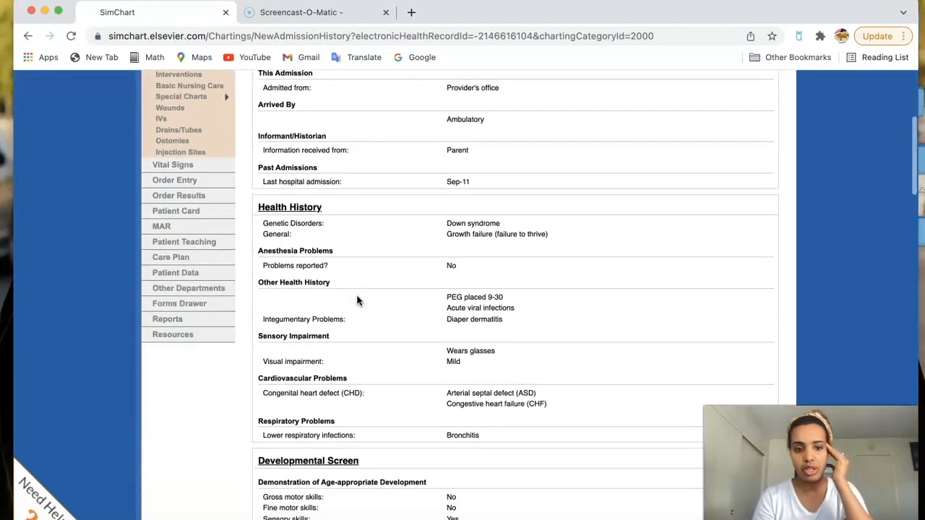
scroll(357, 301, down, 1)
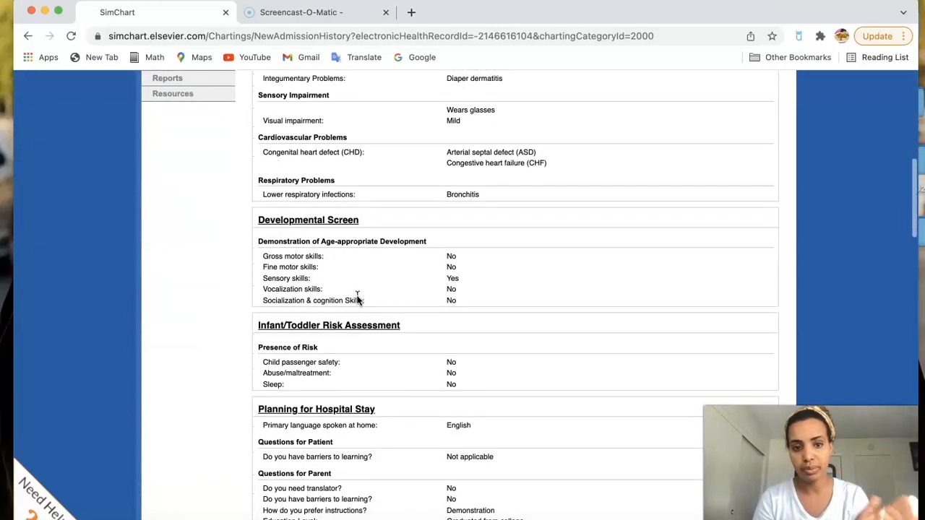
scroll(357, 300, down, 6)
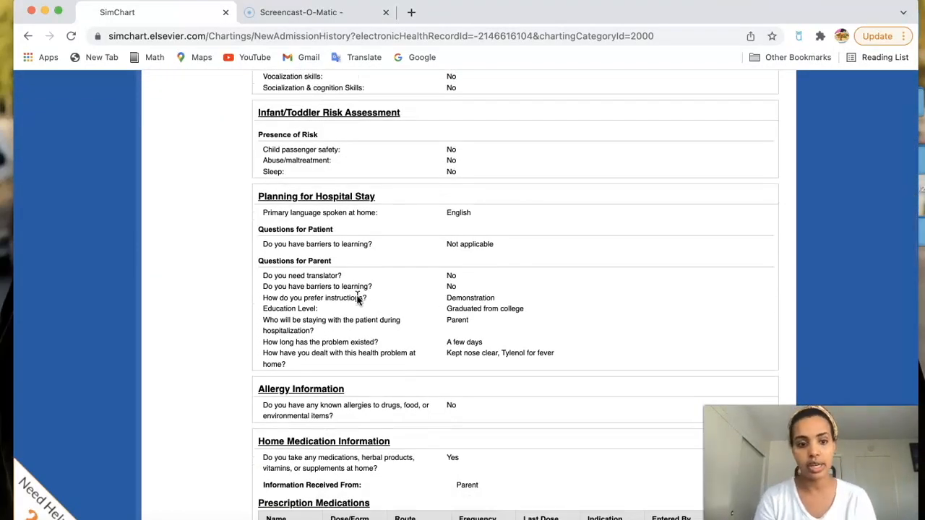
scroll(357, 300, down, 11)
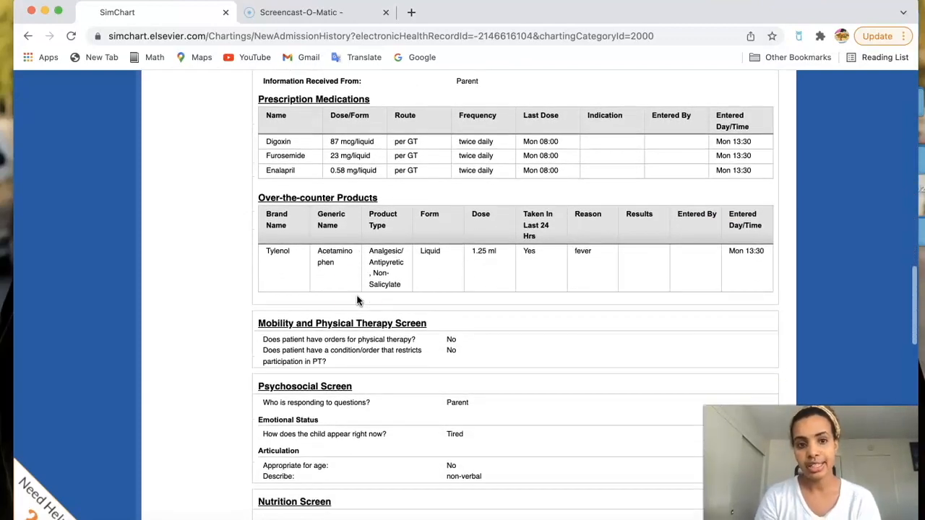
scroll(352, 201, up, 2)
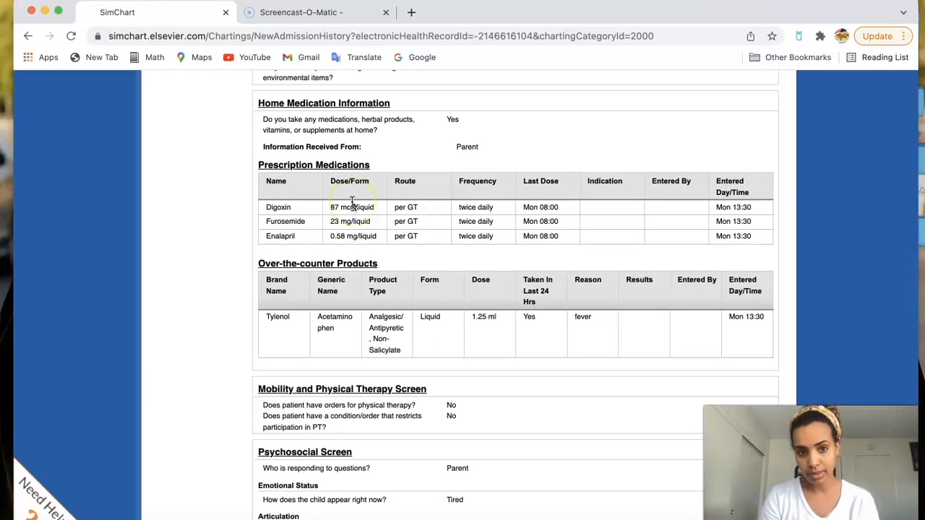
scroll(352, 201, up, 6)
scroll(353, 203, down, 9)
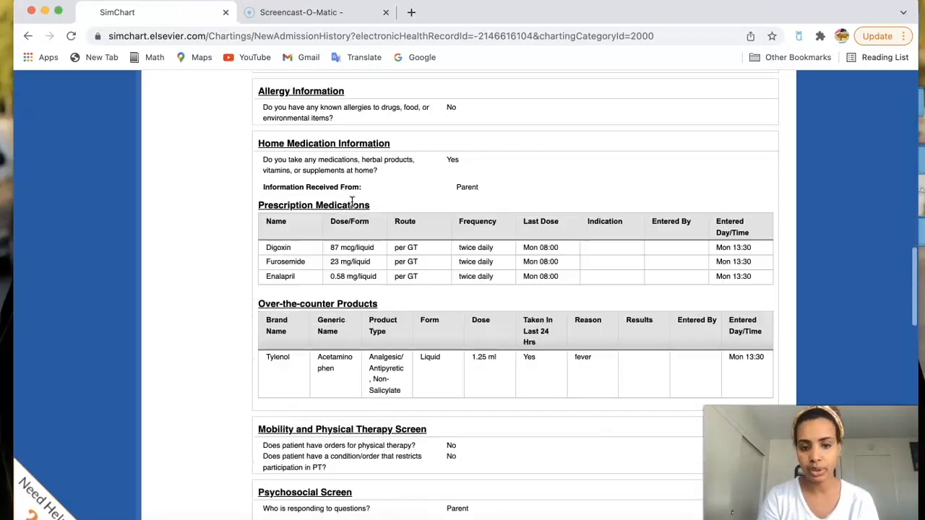
scroll(352, 204, up, 10)
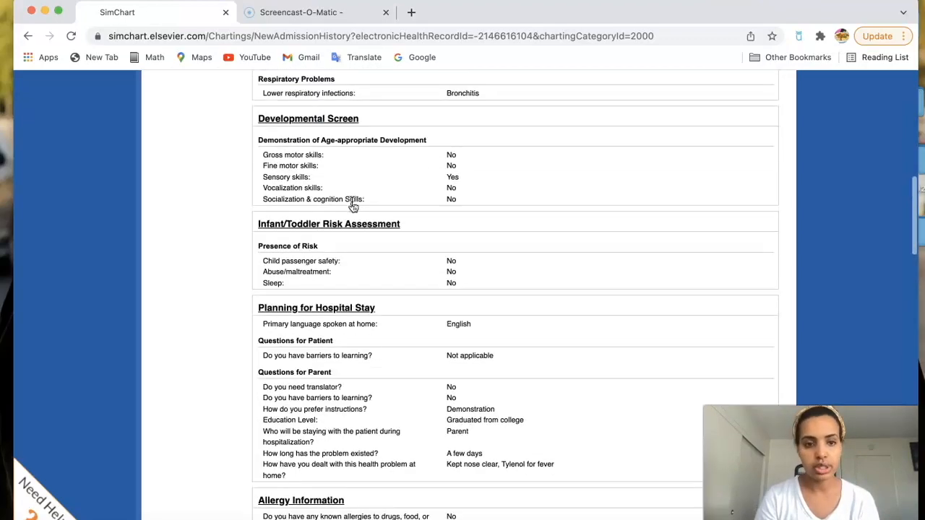
scroll(352, 204, up, 5)
Open the Respiratory Assessment form in the patient's System Assessments.
click(191, 263)
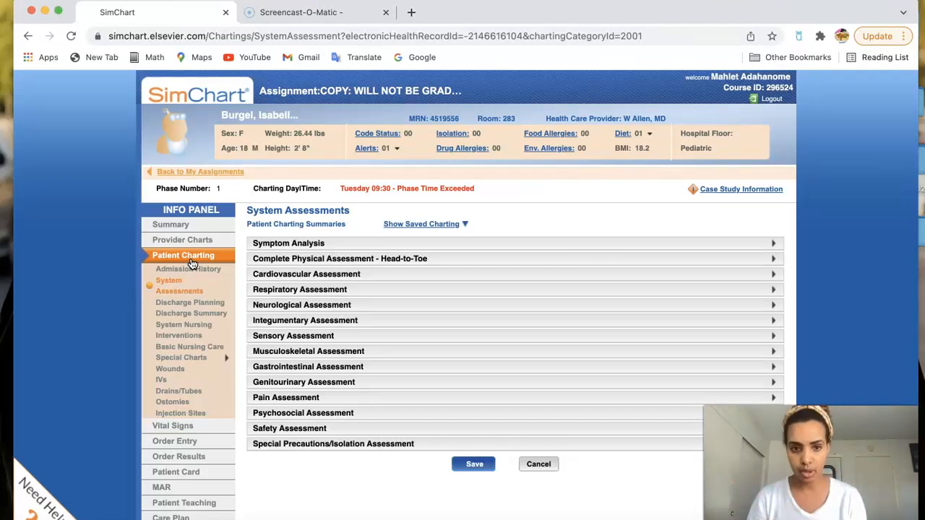
click(282, 290)
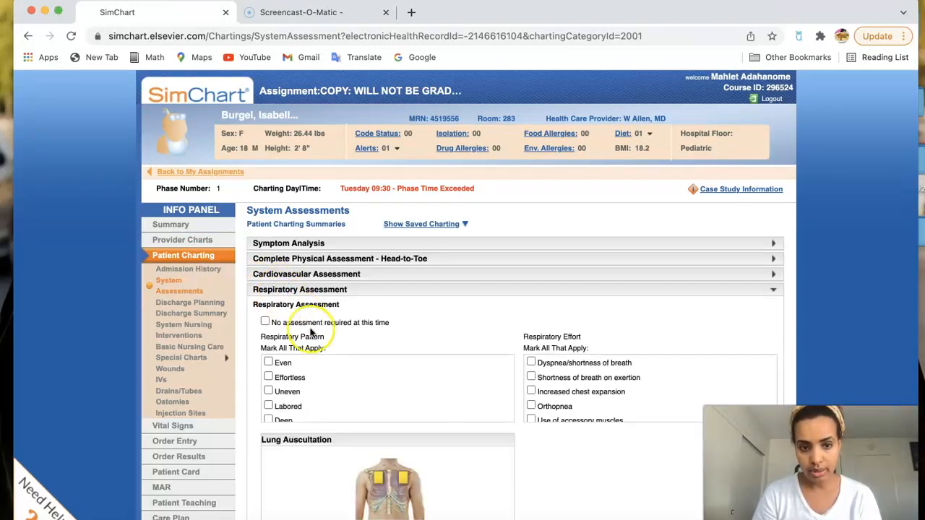
scroll(315, 334, down, 5)
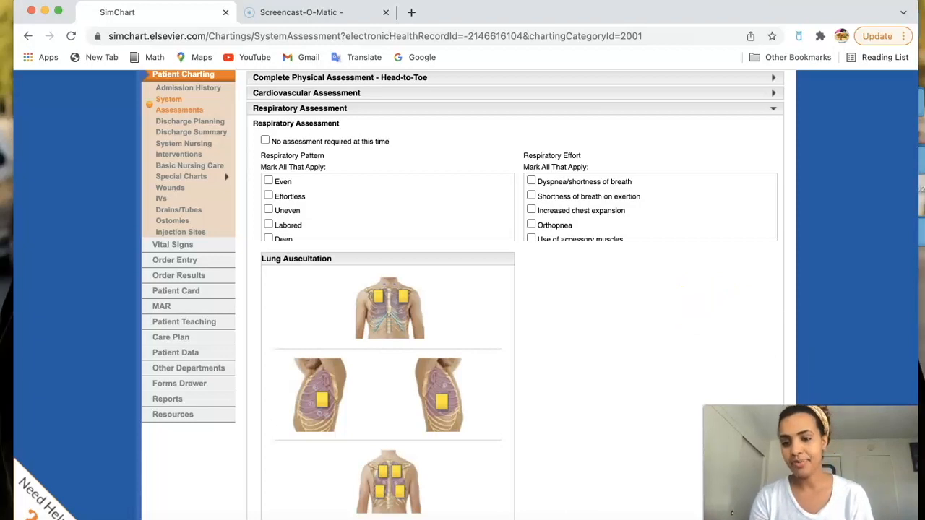
Switch to the Word document, reread the copied Phase 1 scenario and learner actions, and minimize Word.
click(802, 519)
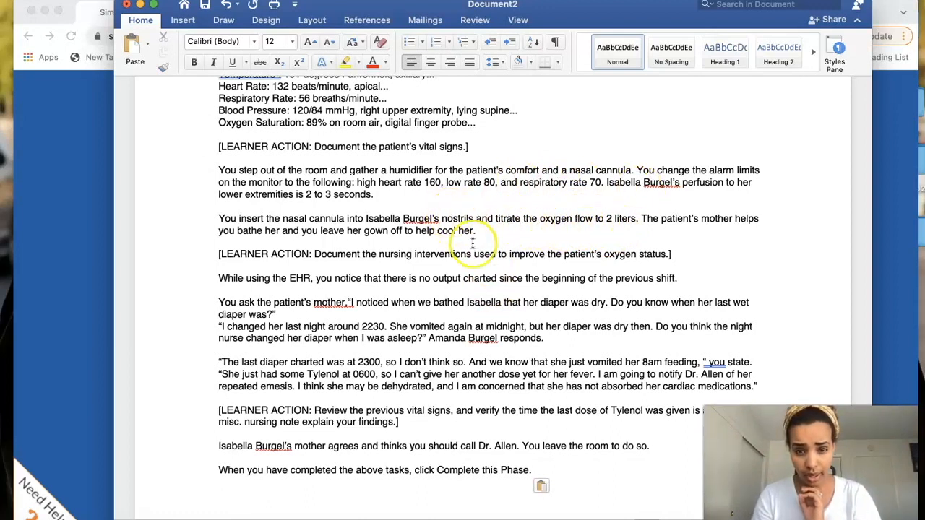
scroll(472, 243, down, 1)
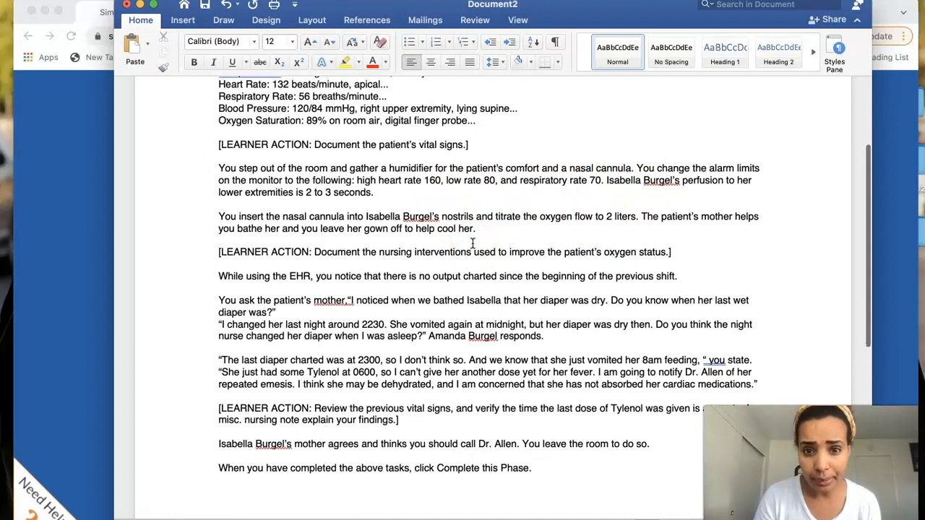
scroll(473, 243, down, 3)
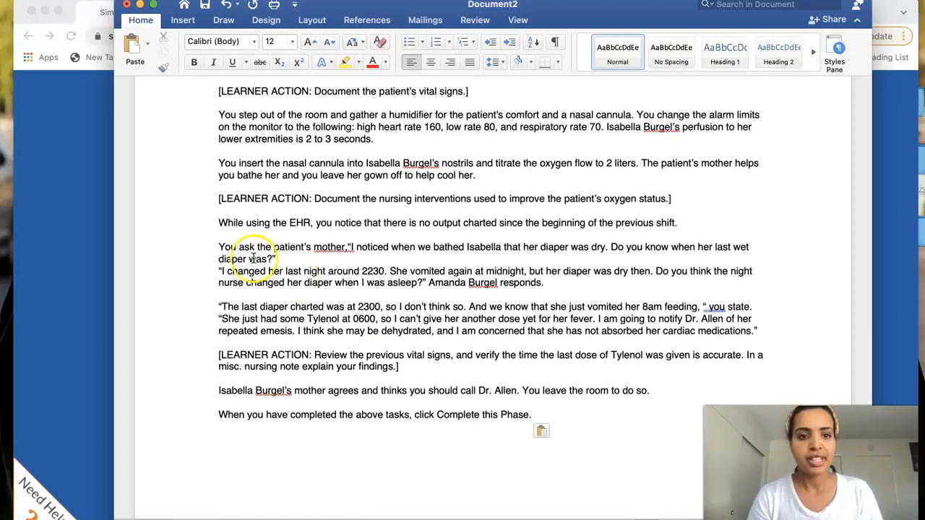
click(128, 6)
Look through the Respiratory Pattern options in the Respiratory Assessment.
scroll(331, 210, down, 3)
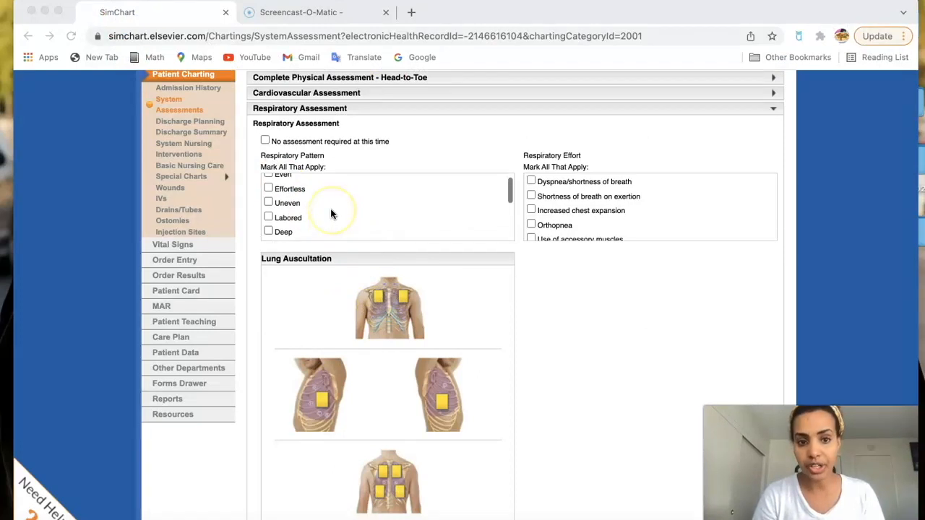
scroll(331, 214, down, 3)
scroll(303, 209, up, 1)
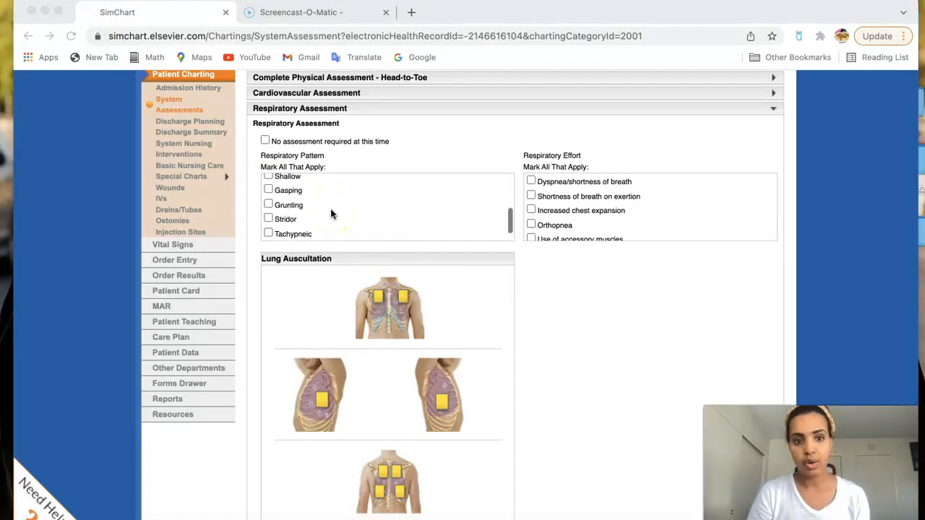
scroll(294, 217, down, 1)
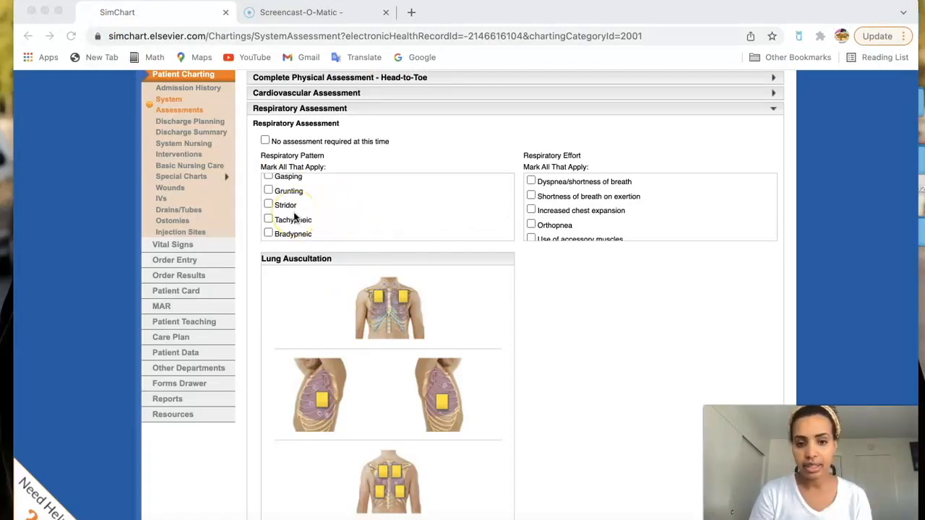
scroll(307, 220, up, 1)
scroll(307, 217, up, 4)
scroll(307, 216, down, 3)
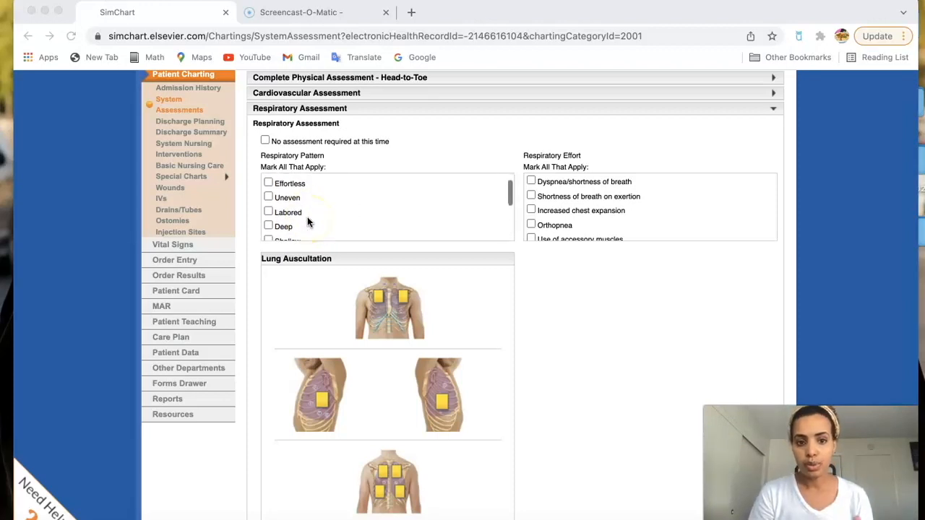
Try marking Shallow as the respiratory pattern and clear the selection again.
click(266, 210)
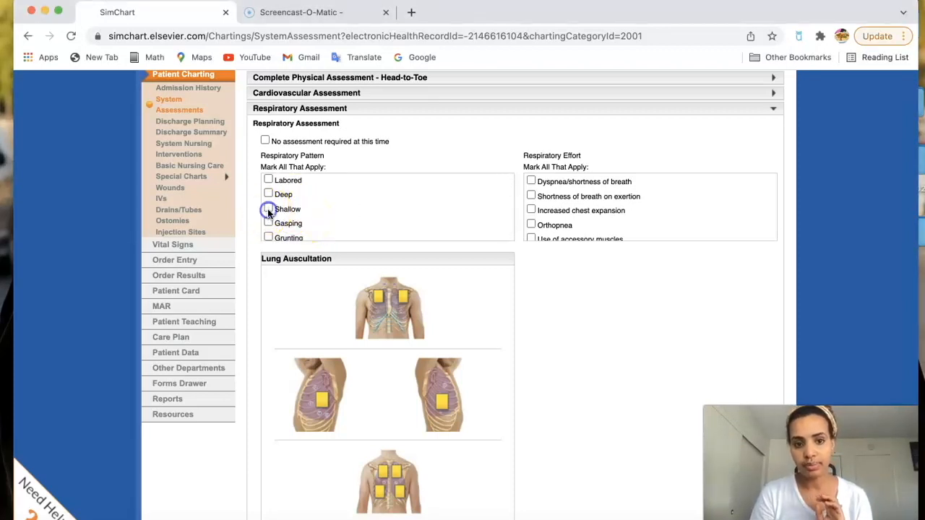
click(268, 209)
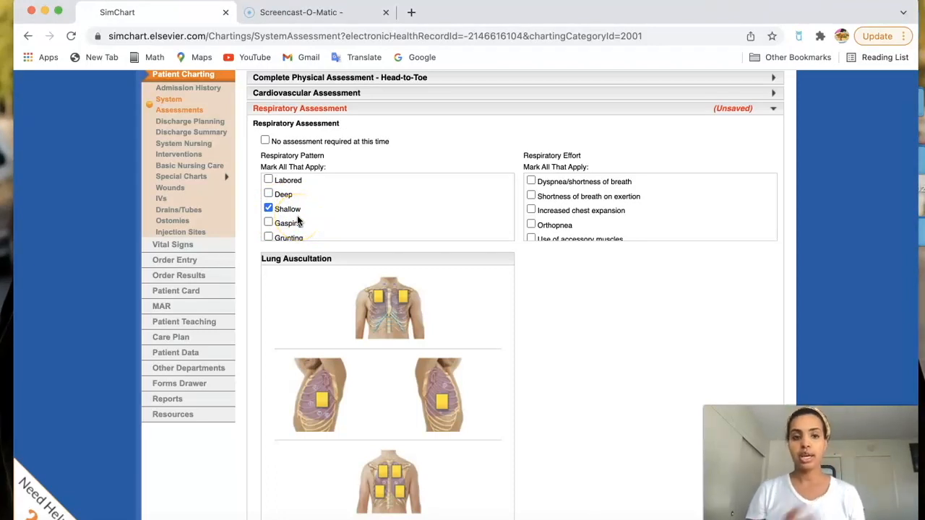
scroll(298, 221, down, 3)
scroll(299, 219, up, 2)
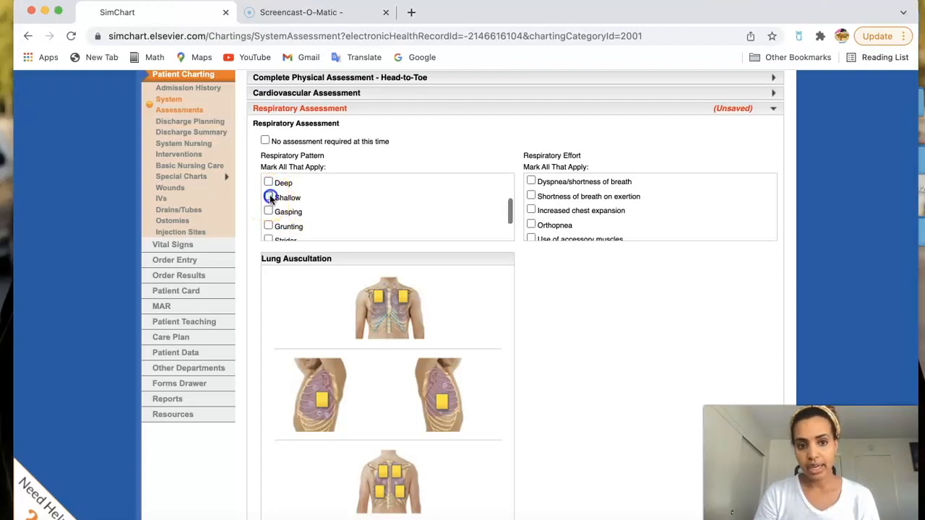
Look over the Respiratory Effort options and the Lung Auscultation diagrams in the Respiratory Assessment.
scroll(578, 207, down, 2)
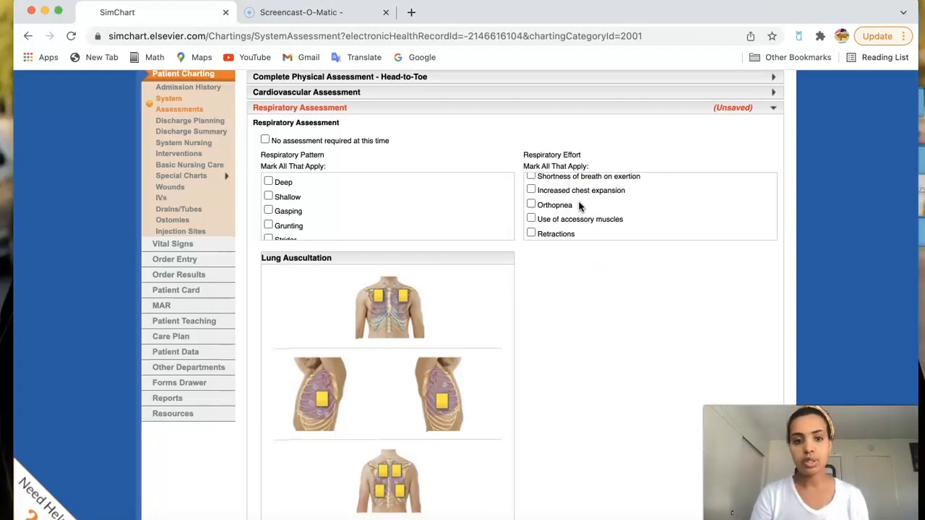
scroll(579, 206, down, 3)
click(383, 240)
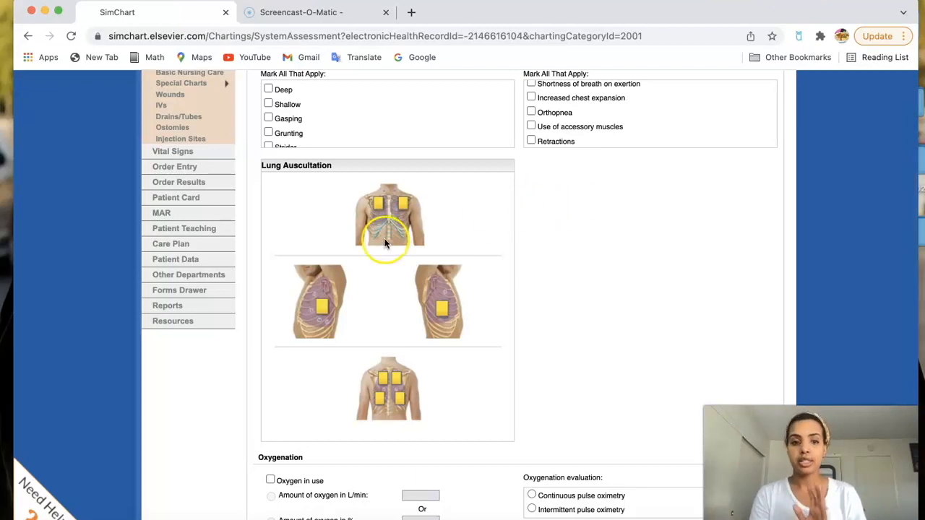
Select the upper right anterior lung site in Lung Auscultation and look over its breath sound options.
click(378, 204)
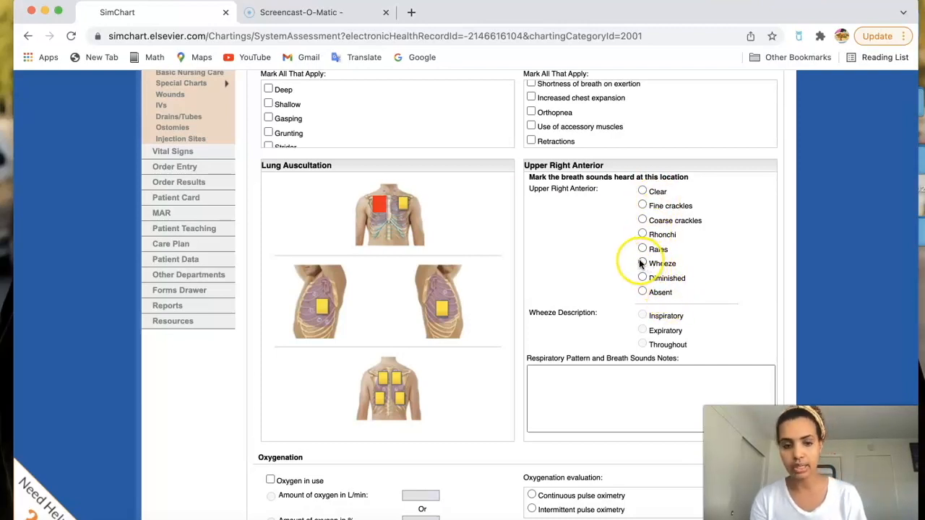
scroll(446, 276, down, 5)
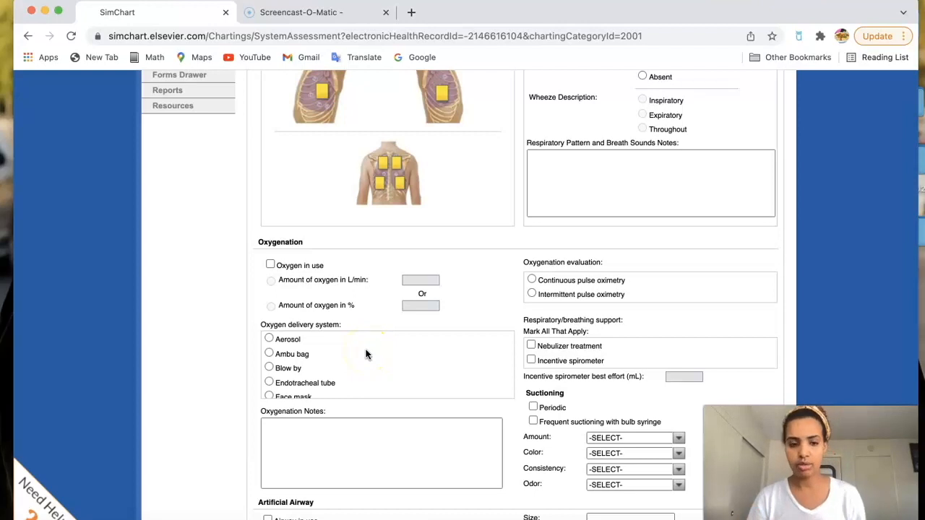
Look through the full list of oxygen delivery systems in the Oxygenation section.
scroll(366, 354, down, 4)
scroll(366, 355, up, 3)
scroll(365, 354, down, 5)
scroll(289, 362, up, 3)
scroll(288, 363, up, 1)
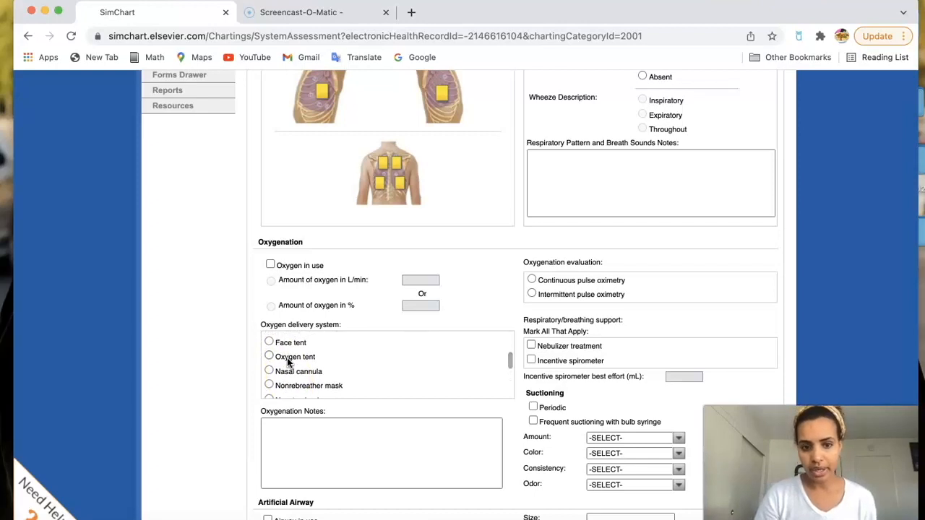
scroll(288, 363, up, 1)
scroll(288, 363, up, 1)
scroll(287, 363, down, 3)
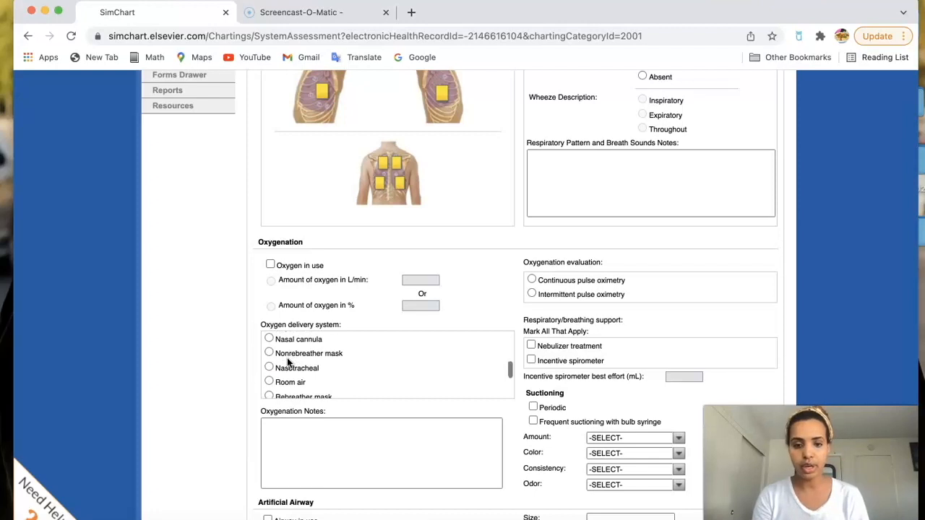
scroll(288, 363, down, 3)
scroll(287, 363, down, 1)
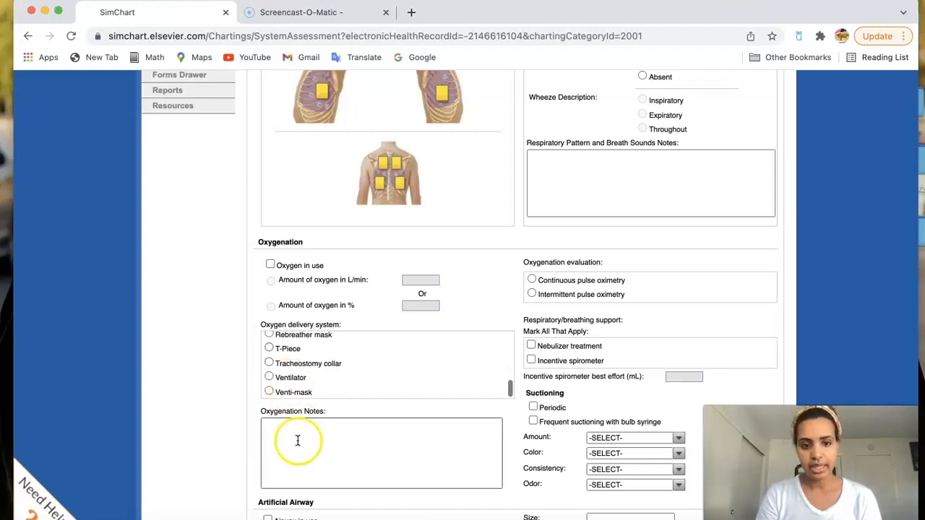
Look over the Oxygenation Notes and the neighbouring oxygenation and suctioning fields without entering anything.
scroll(297, 438, down, 3)
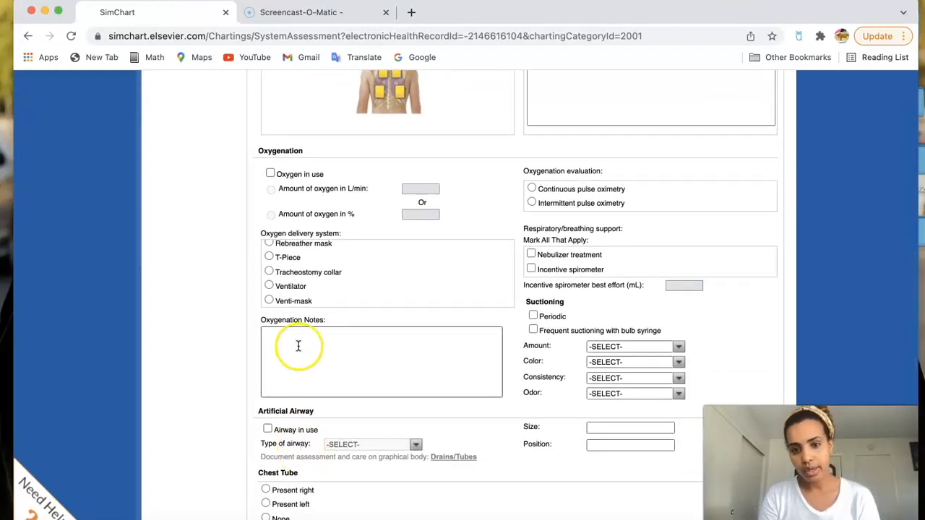
scroll(298, 347, down, 2)
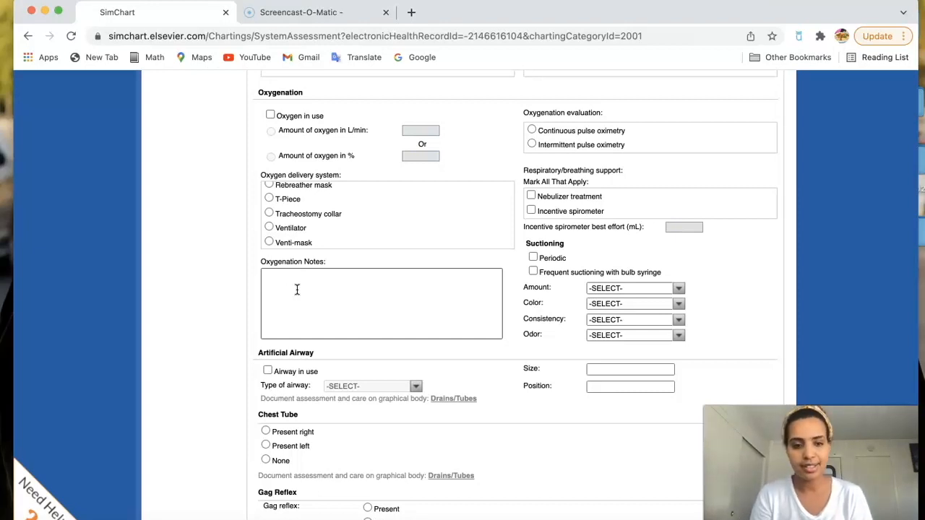
click(298, 305)
scroll(318, 368, down, 2)
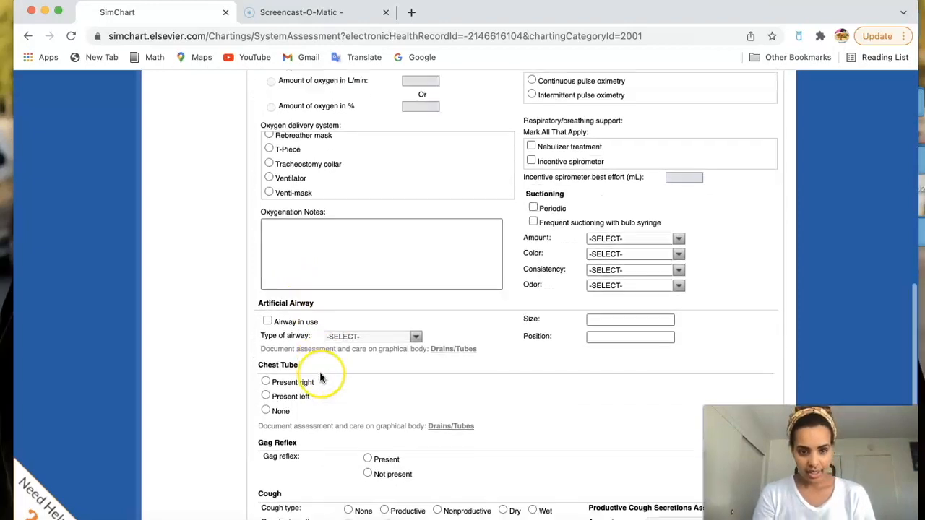
Mark an artificial airway as in use and view the airway types without choosing one.
click(268, 305)
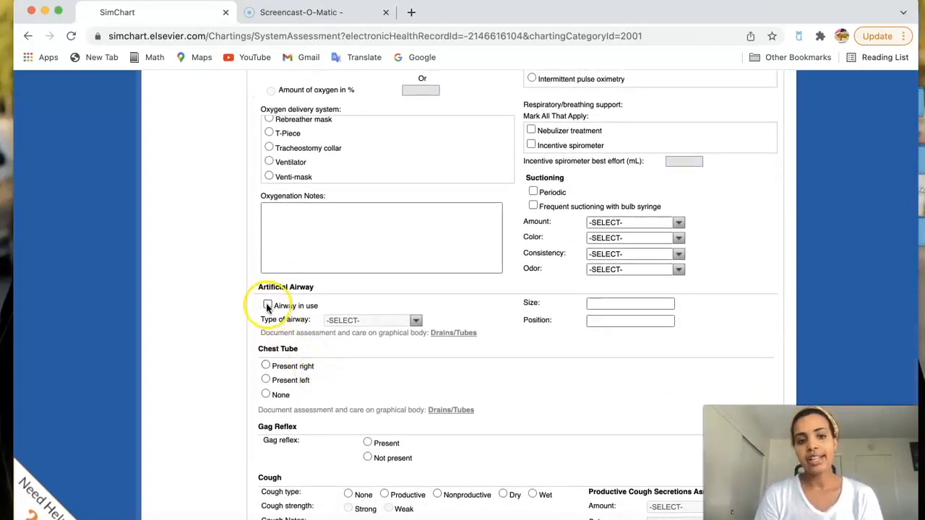
click(416, 320)
click(396, 349)
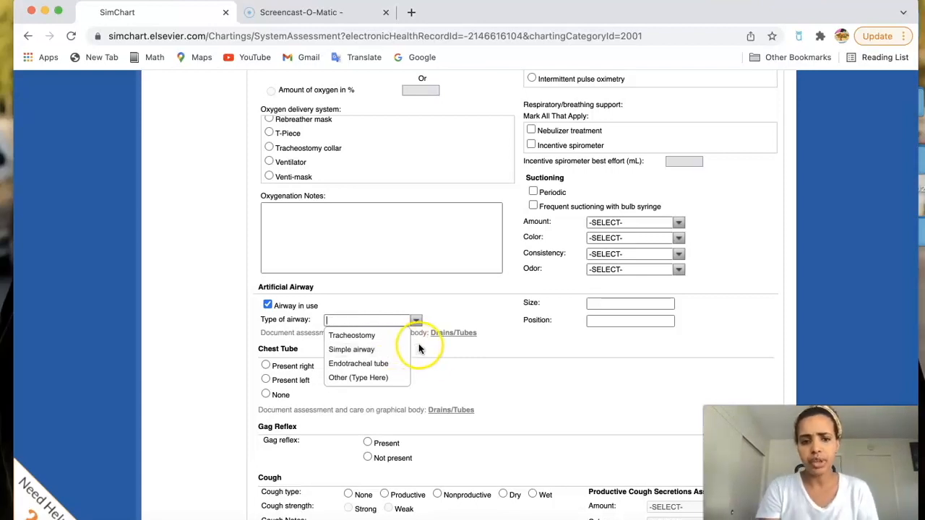
click(436, 354)
Look over the Chest Tube, Gag Reflex and Cough sections at the end of the Respiratory Assessment.
scroll(396, 359, down, 3)
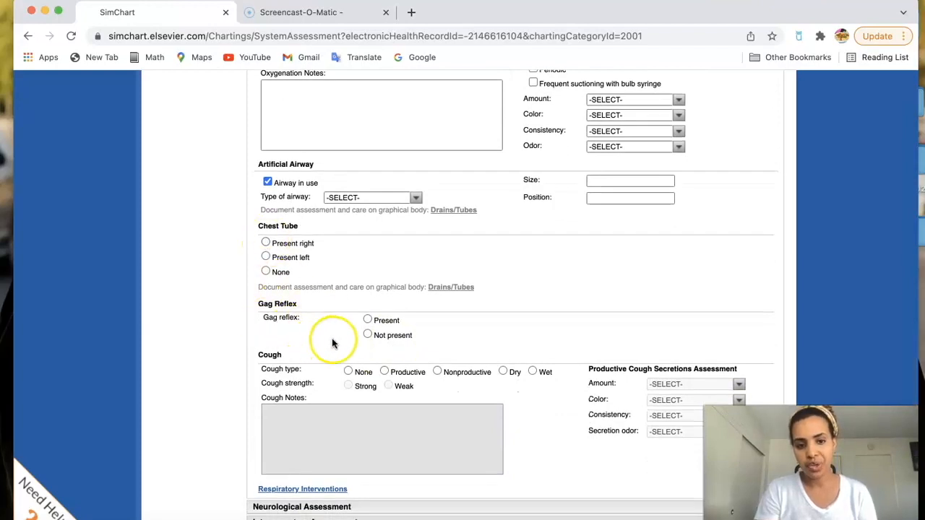
scroll(349, 334, down, 3)
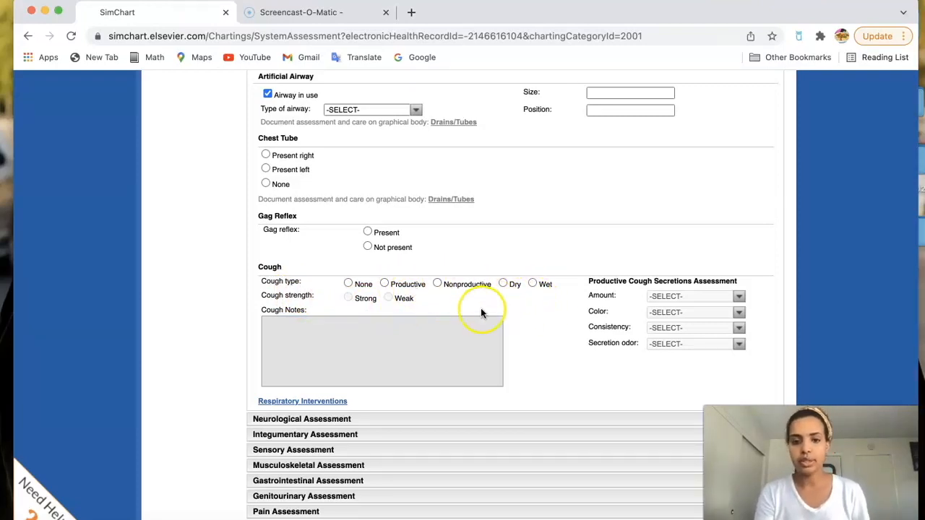
scroll(481, 311, down, 1)
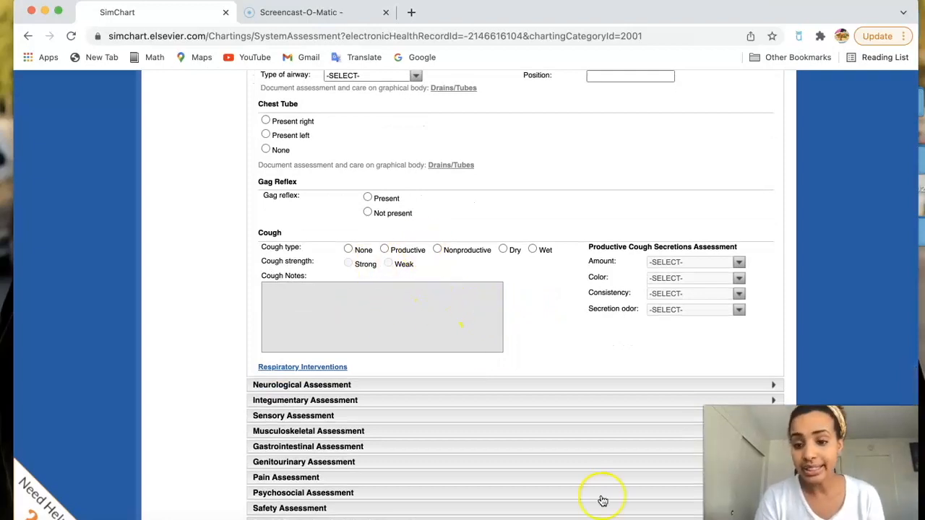
Switch to the Word document, reread the passage on oxygen interventions with "a nasal cannula" selected, and minimize Word.
key(super+Tab)
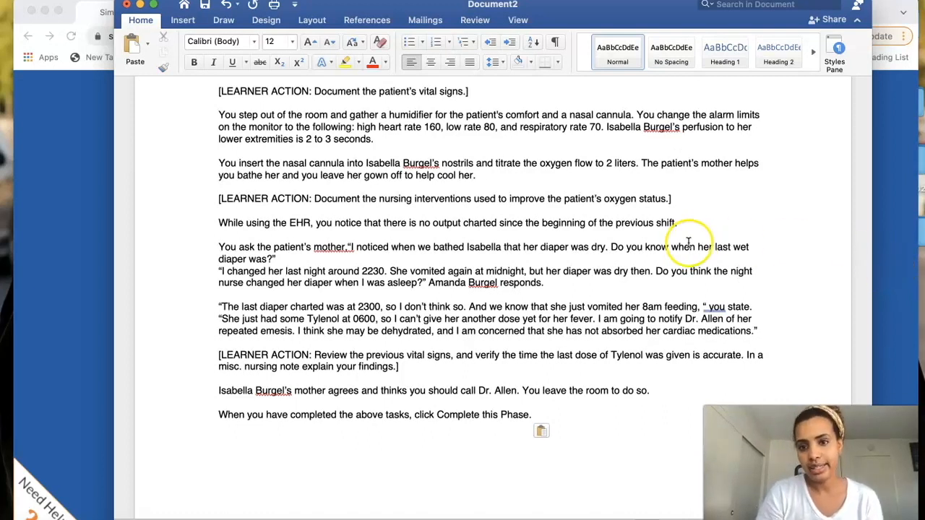
scroll(692, 252, up, 1)
drag(561, 150, 621, 152)
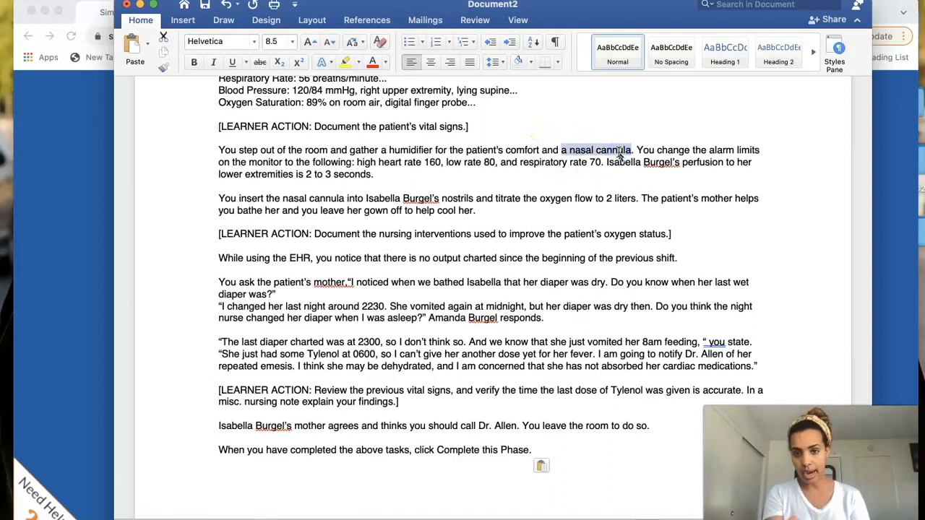
scroll(620, 155, up, 2)
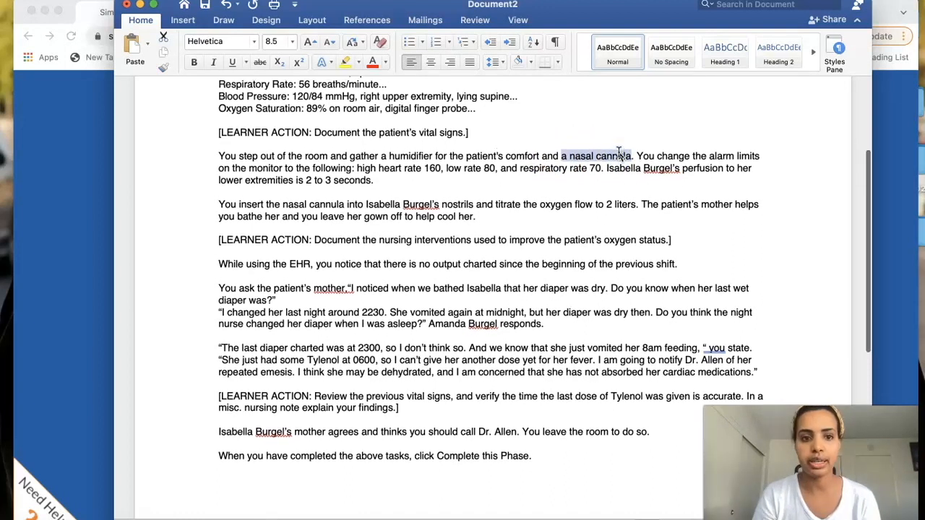
scroll(619, 152, down, 3)
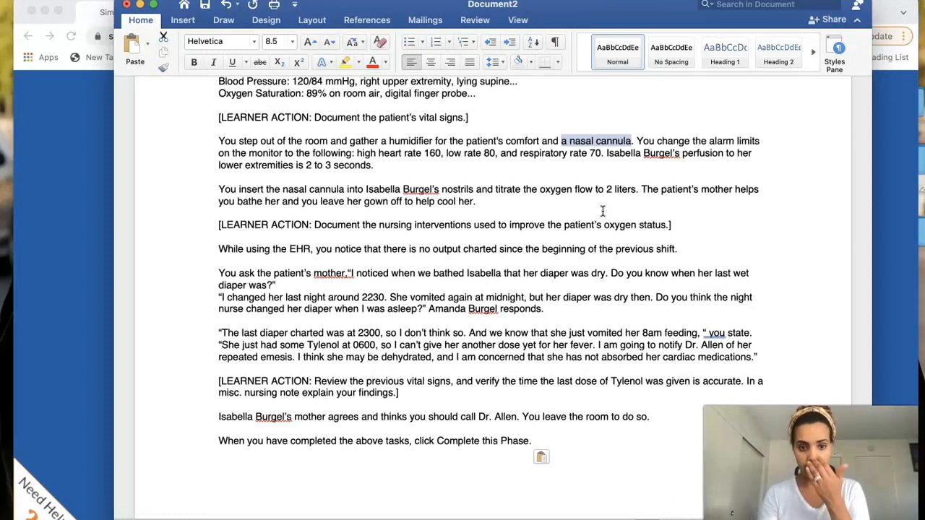
click(140, 5)
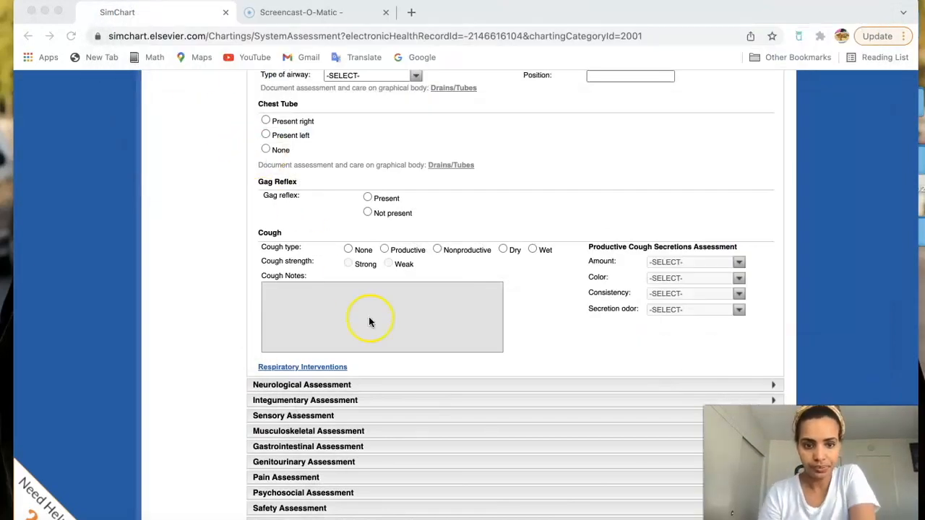
Look over the remaining assessment categories listed below the Respiratory Assessment, from Neurological to Special Precautions/Isolation.
scroll(368, 318, down, 2)
scroll(368, 318, down, 2)
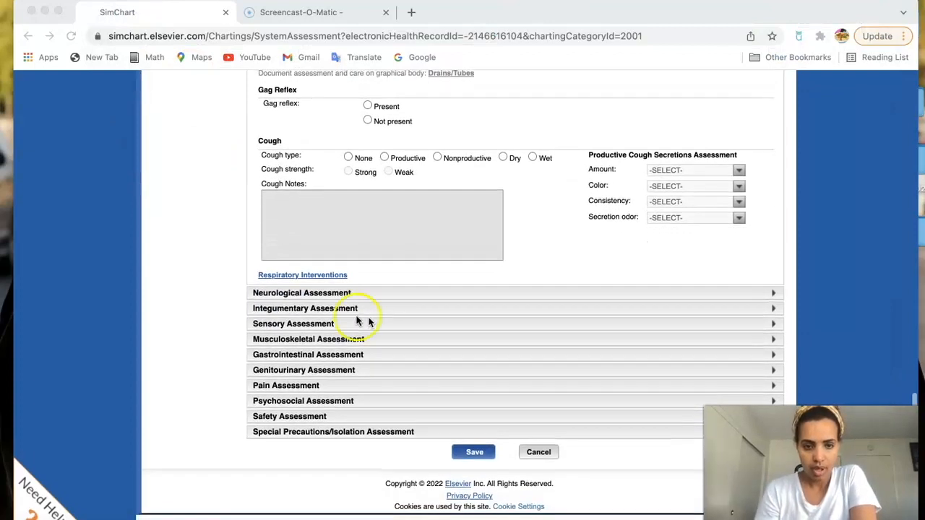
click(307, 294)
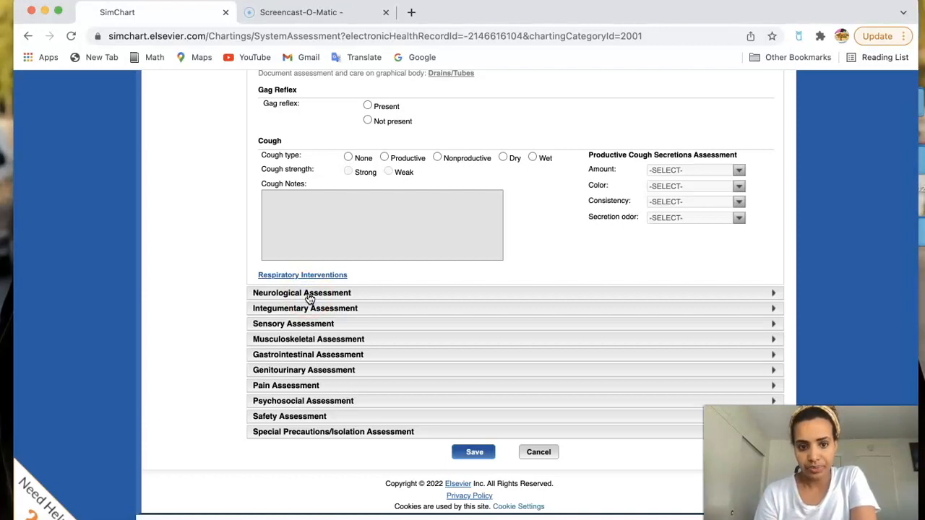
click(302, 327)
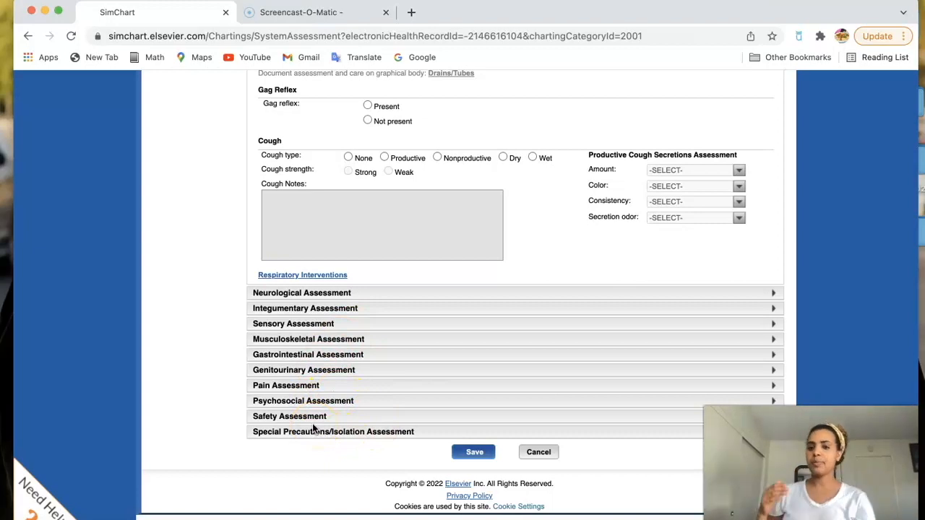
Expand the Pain Assessment and look over the pain questions, Wong-Baker FACES scale and Nonverbal Cues of Pain.
click(292, 388)
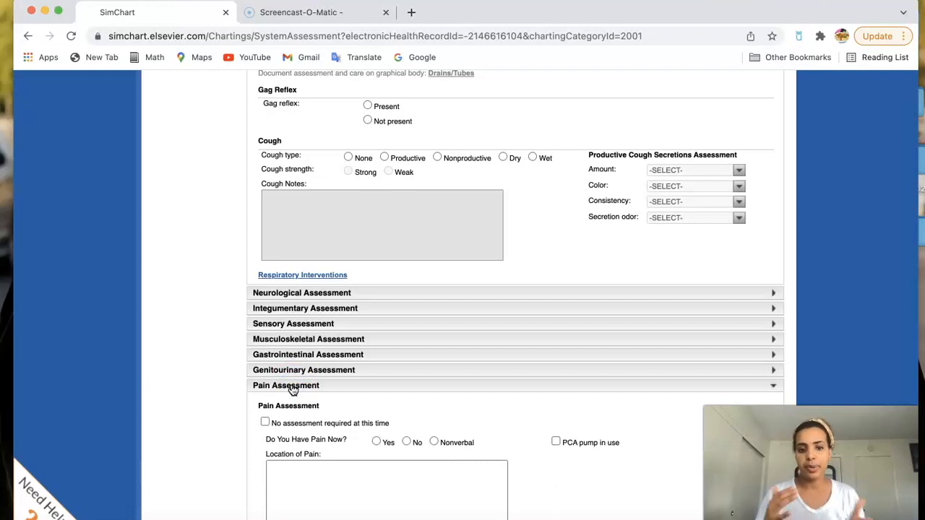
scroll(340, 427, down, 5)
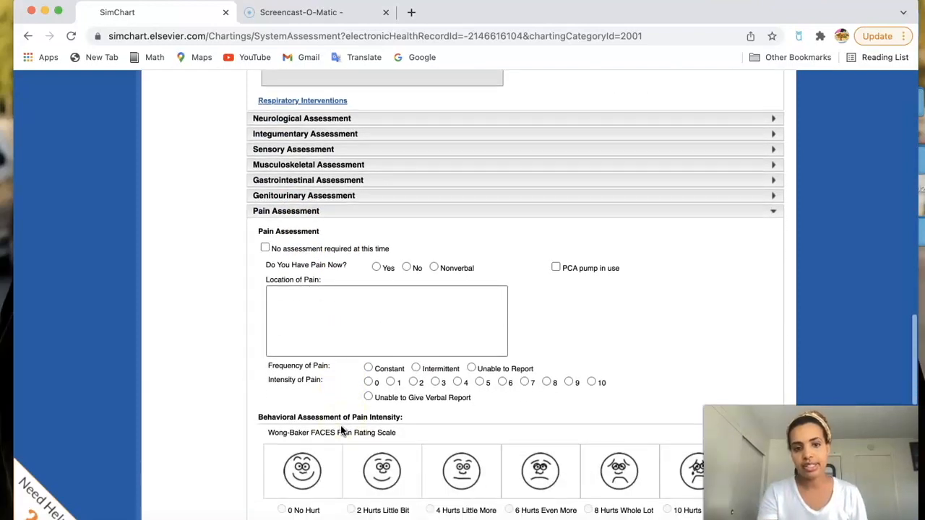
scroll(340, 306, down, 6)
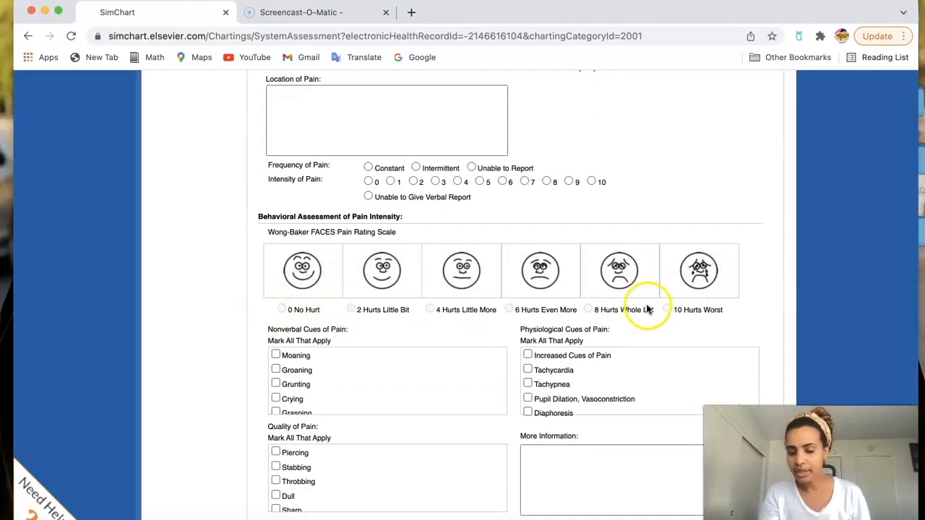
scroll(381, 352, down, 2)
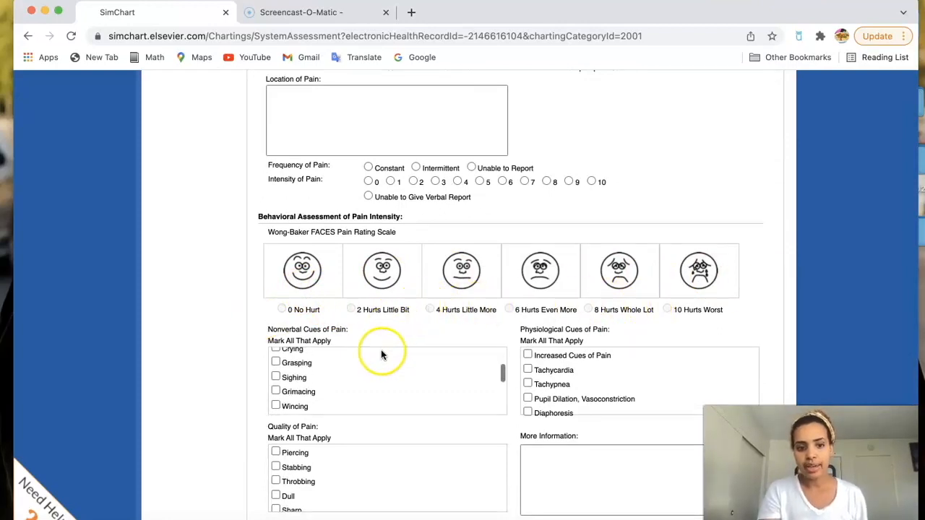
scroll(359, 401, down, 2)
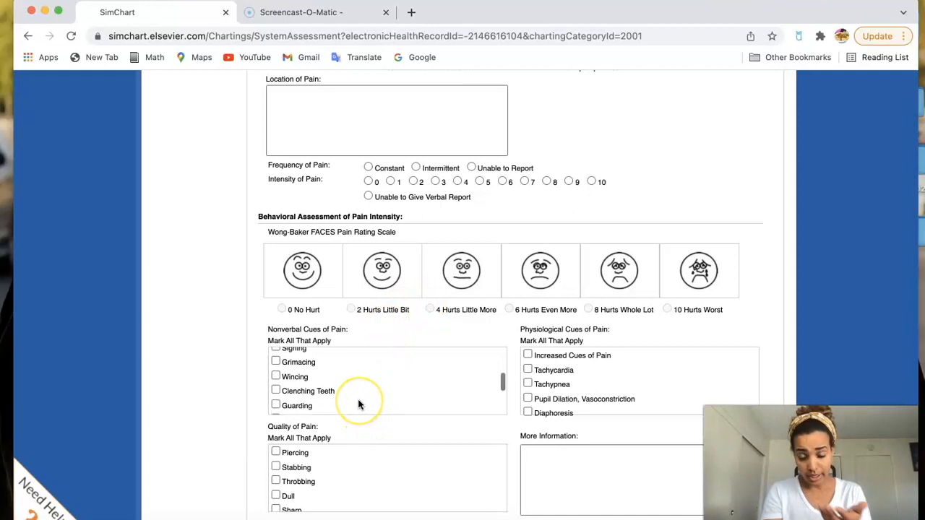
scroll(357, 404, down, 3)
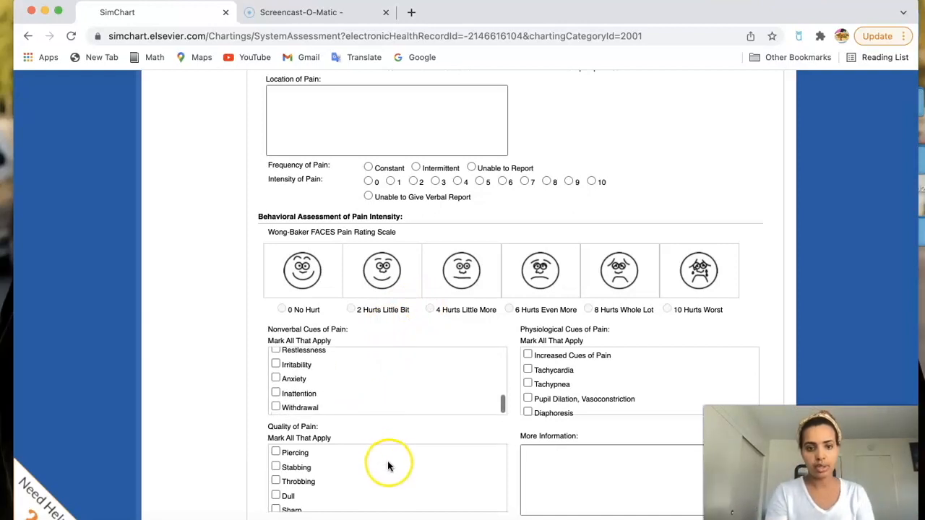
Look through the Quality of Pain, Aggravating Factors and Relieving Factors options of the Pain Assessment.
scroll(387, 463, down, 5)
scroll(457, 329, down, 10)
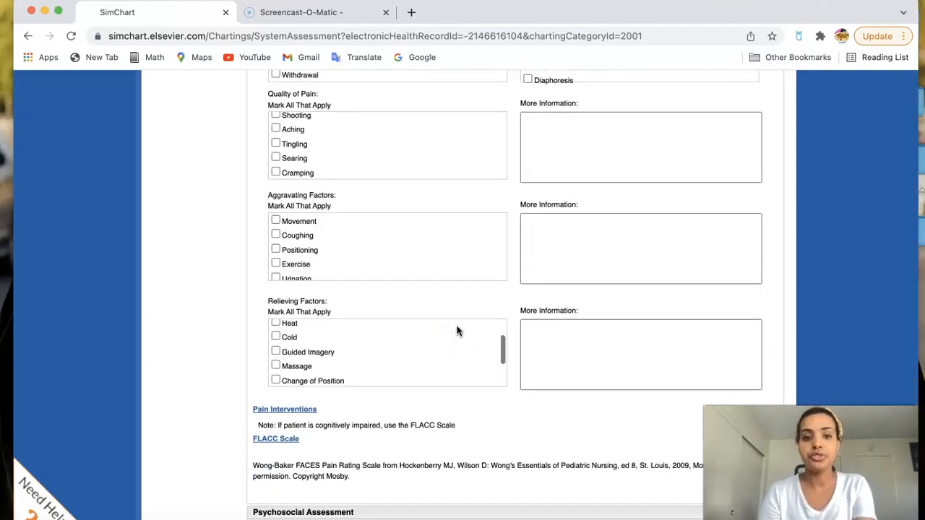
scroll(457, 331, down, 2)
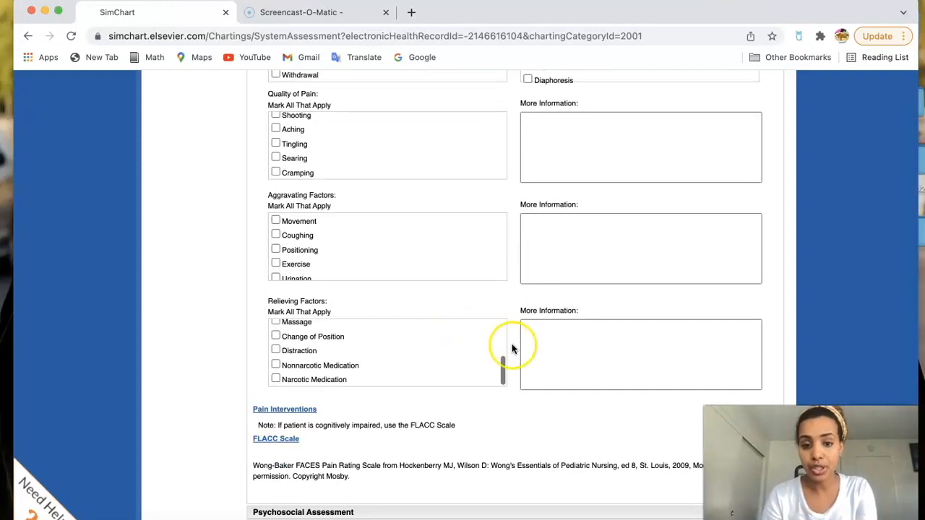
scroll(512, 349, down, 4)
click(488, 456)
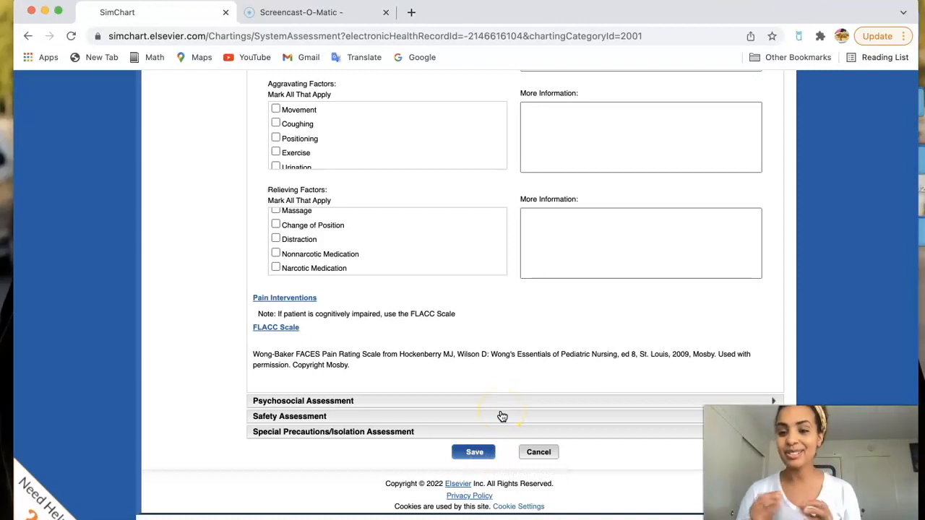
Go to System Nursing Interventions and agree to save the unsaved Respiratory Assessment changes.
scroll(502, 416, up, 15)
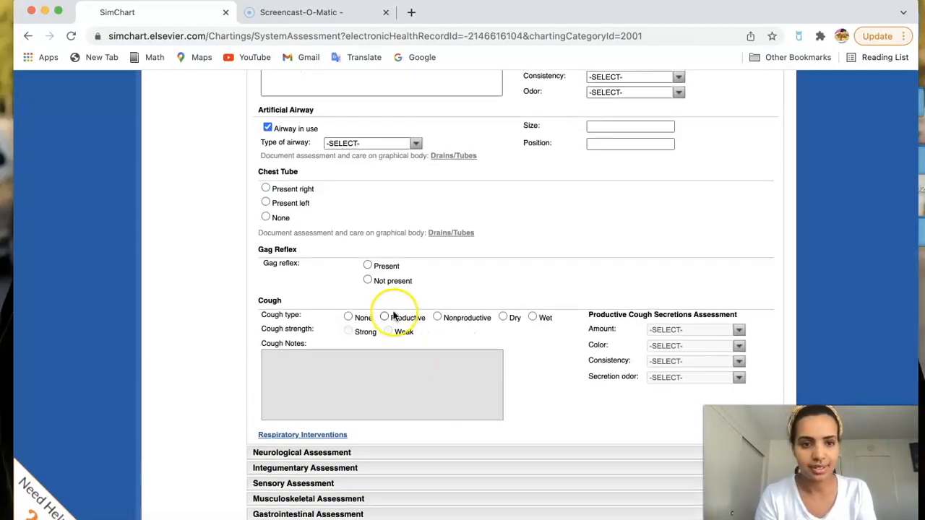
scroll(394, 316, up, 3)
scroll(394, 316, up, 15)
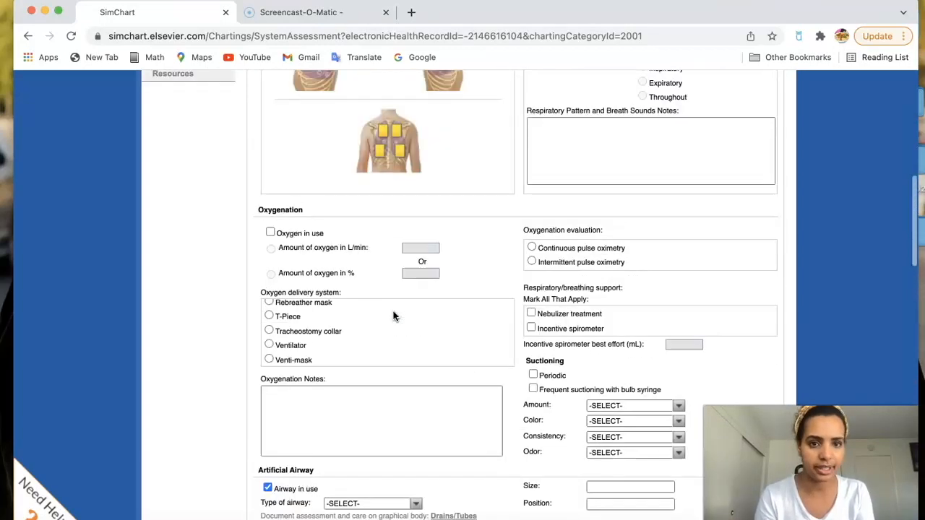
scroll(393, 315, up, 5)
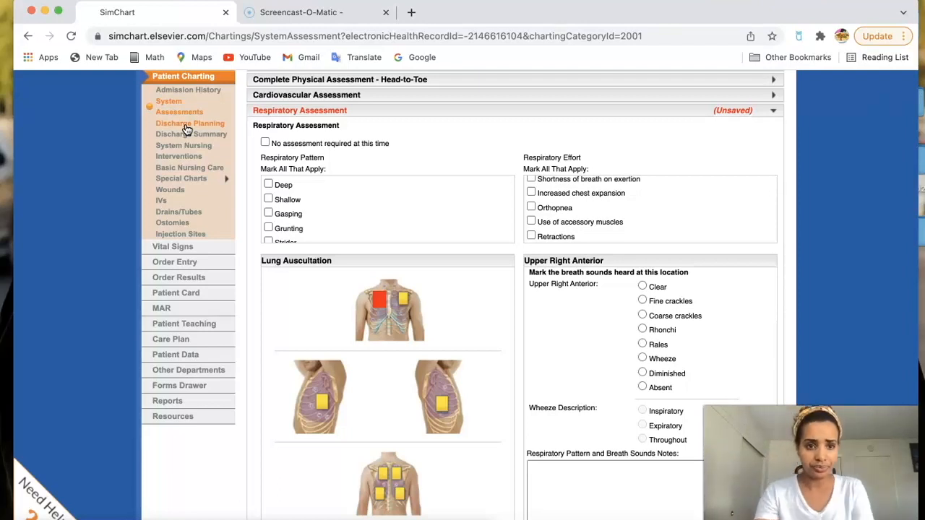
click(181, 154)
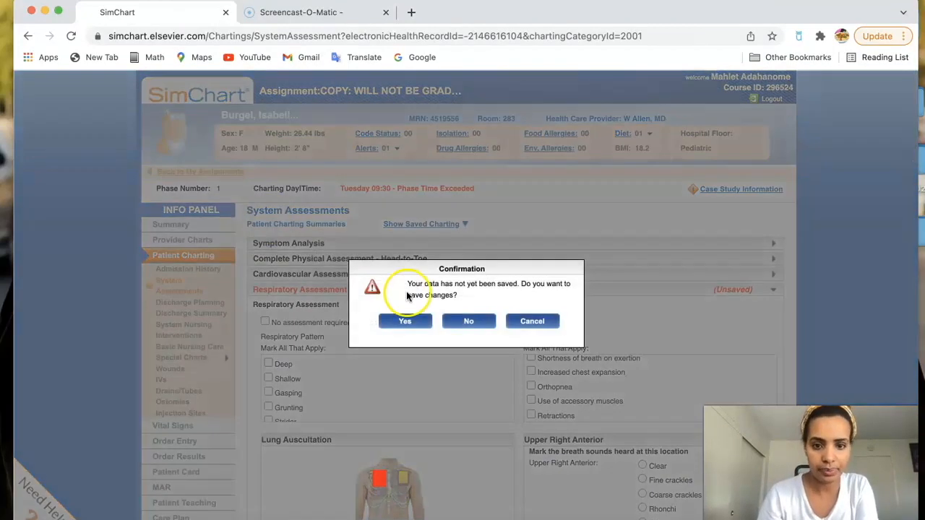
click(425, 321)
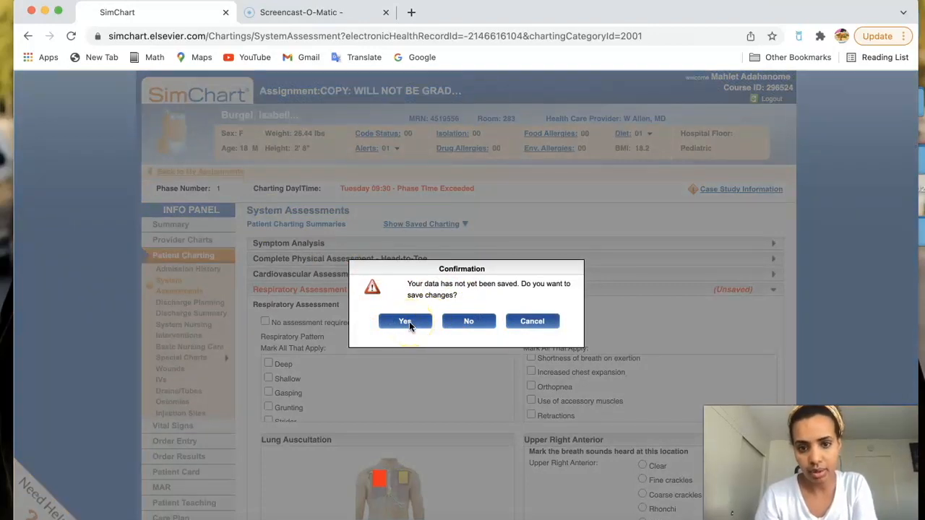
Decline to save the unsaved Respiratory Assessment changes and look over the System Nursing Interventions categories.
click(484, 321)
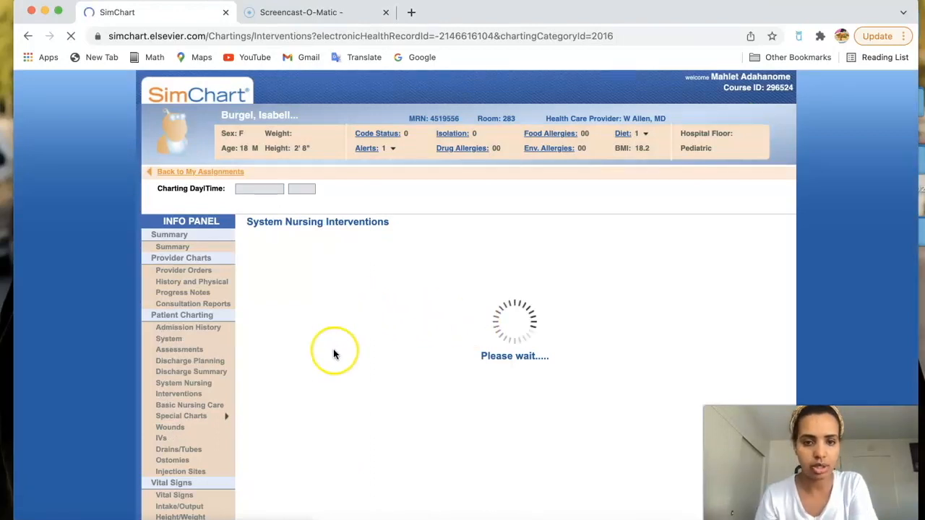
scroll(333, 354, down, 2)
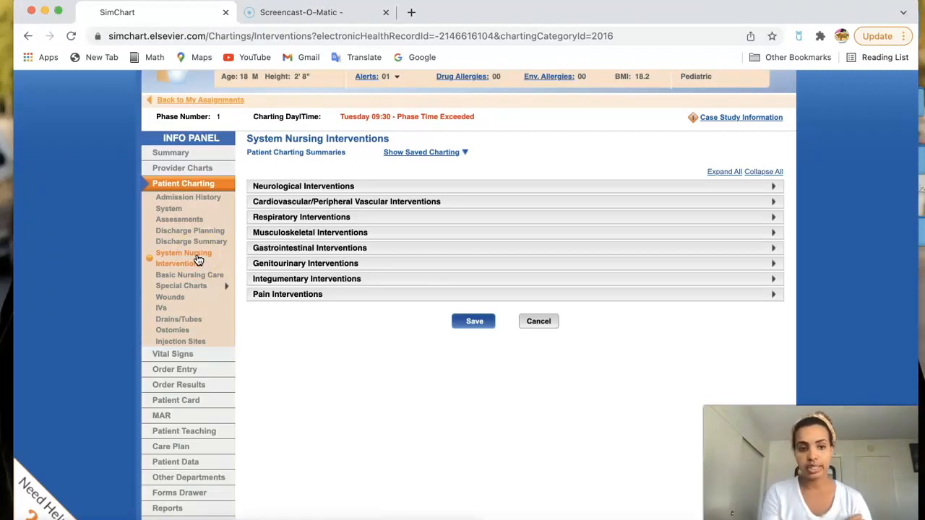
Return to System Assessments and show the saved charting entries.
click(186, 215)
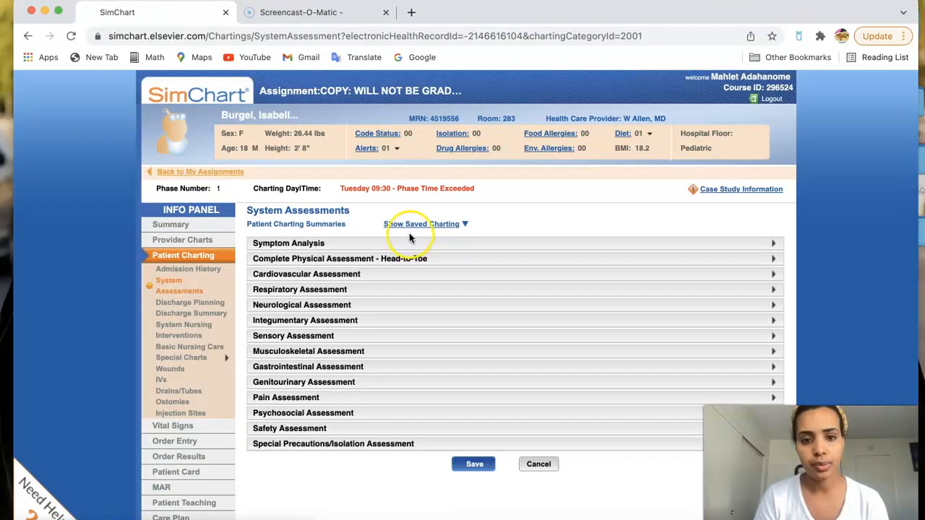
click(408, 225)
click(408, 225)
click(407, 225)
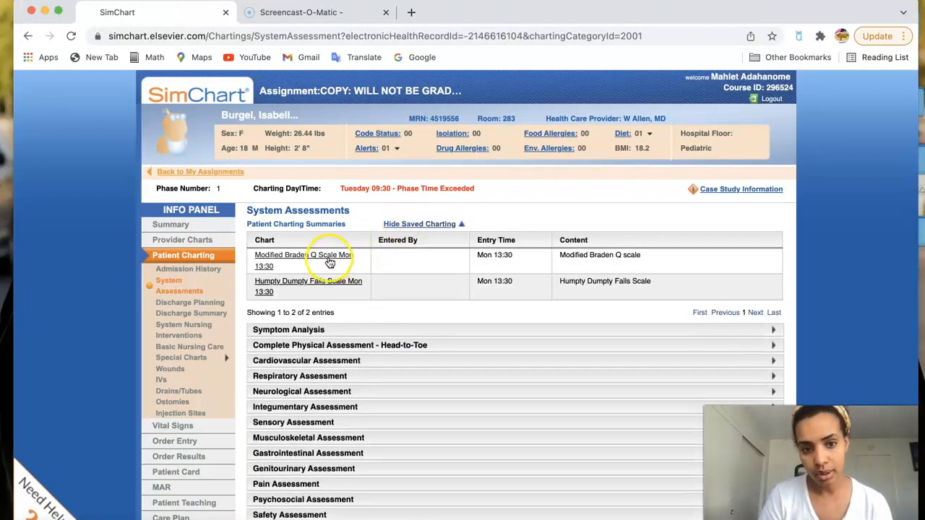
Read through the saved Modified Braden Q Scale charting summary from Mon 13:30, including its scoring, and close it.
click(329, 263)
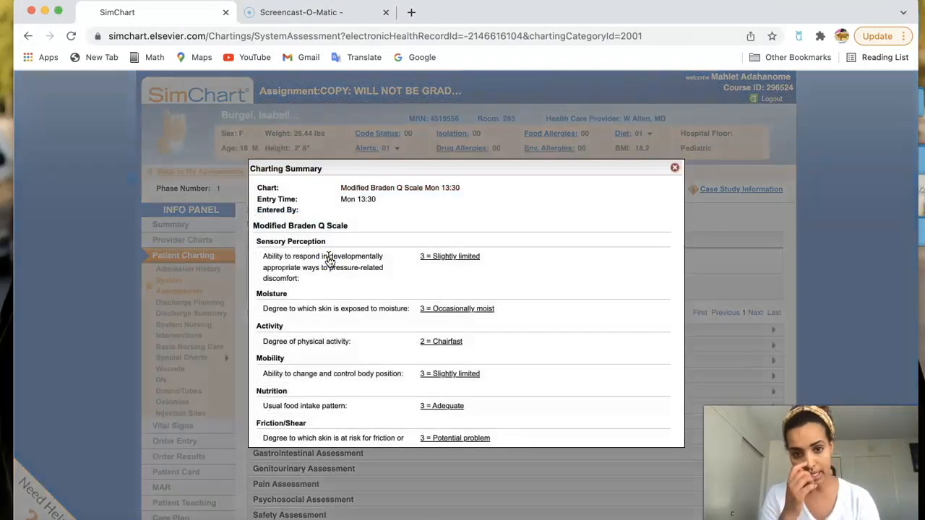
scroll(405, 302, down, 5)
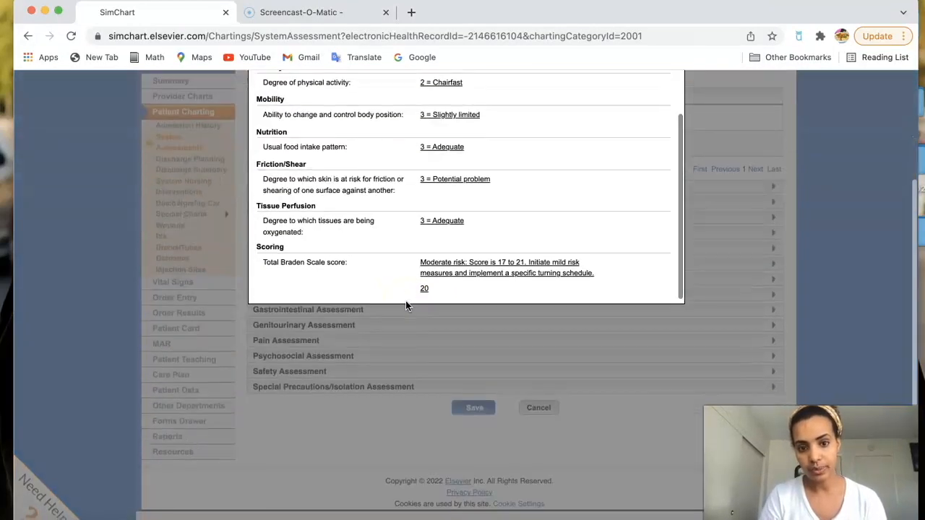
scroll(405, 304, up, 5)
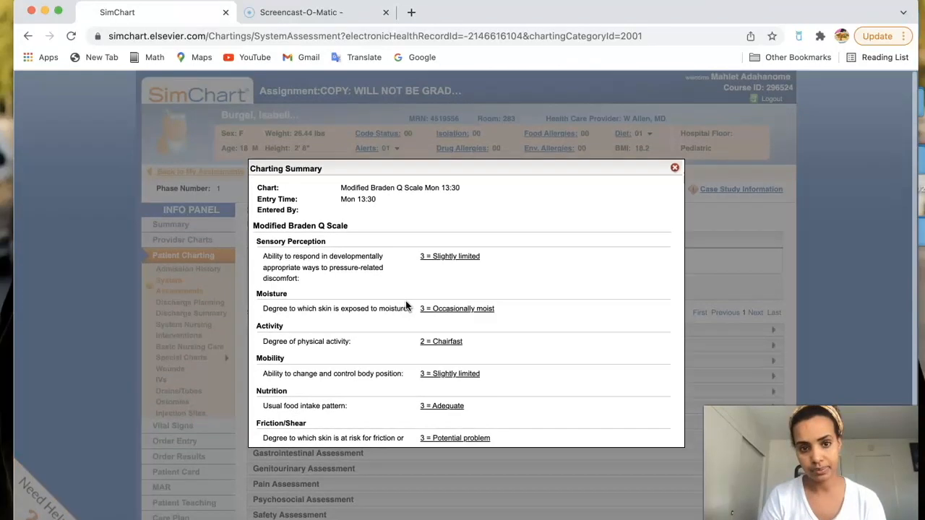
scroll(560, 254, down, 3)
click(674, 167)
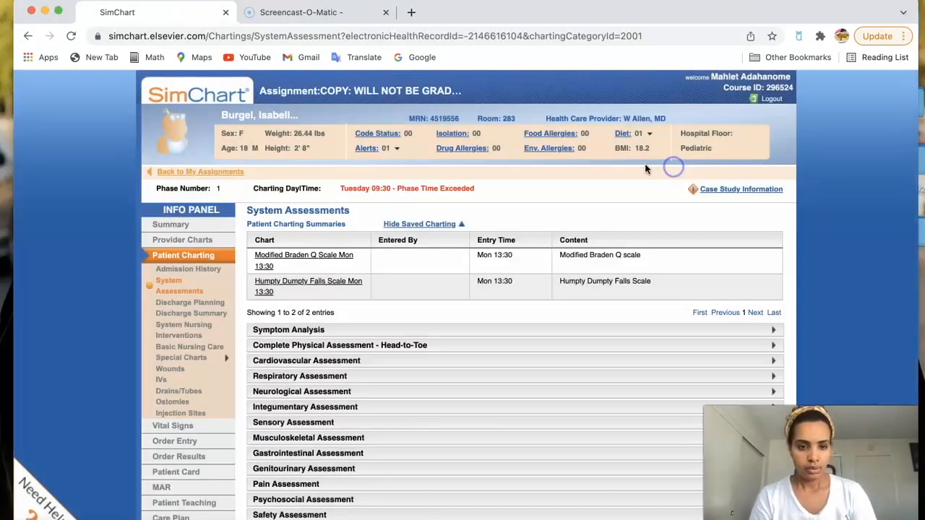
Open a blank Miscellaneous Nursing Notes chart and check the case study text in Word for the misc. nursing note learner action.
scroll(214, 313, down, 1)
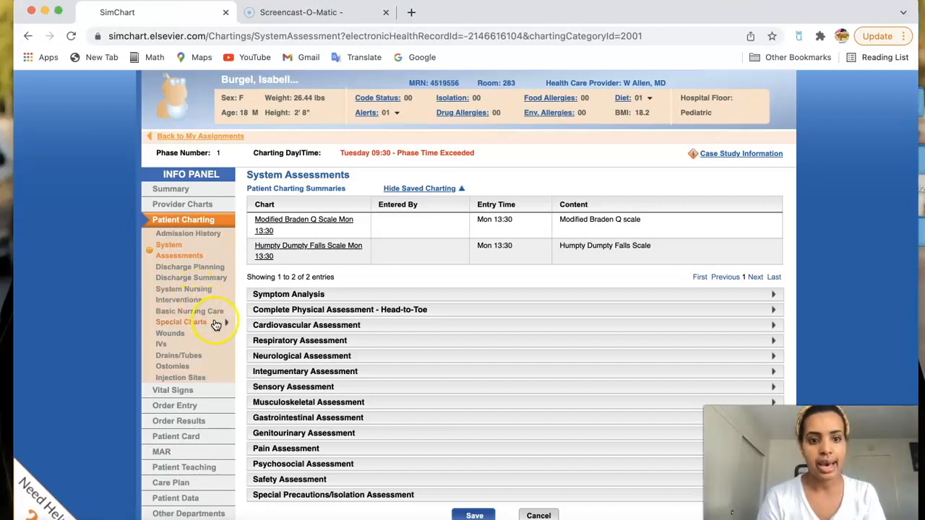
click(217, 323)
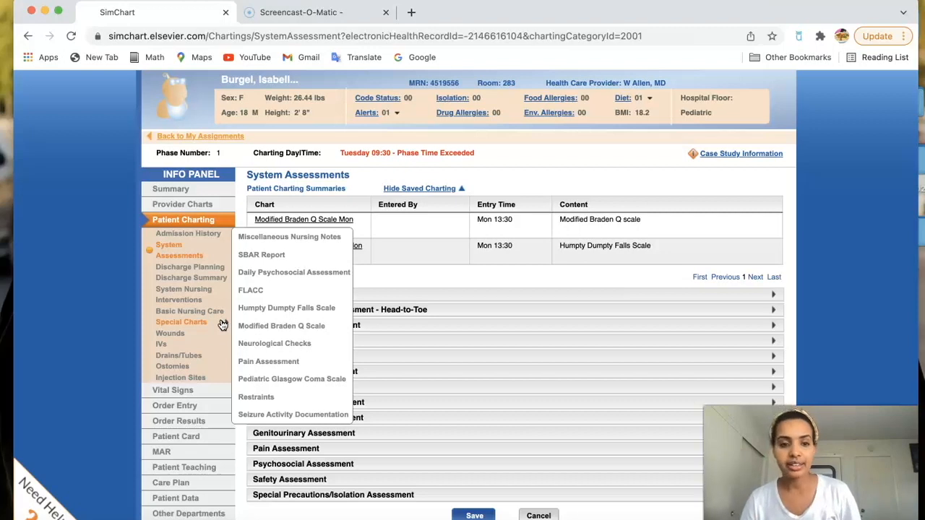
click(278, 241)
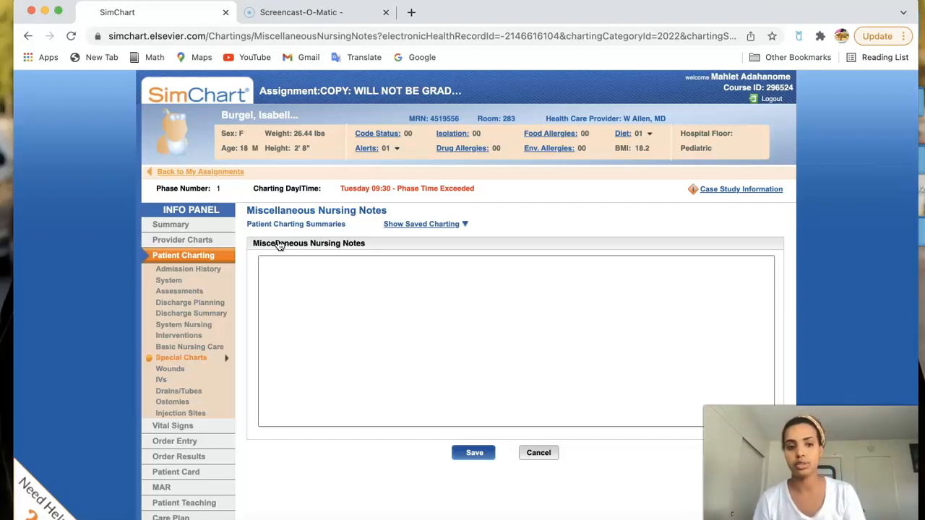
click(285, 287)
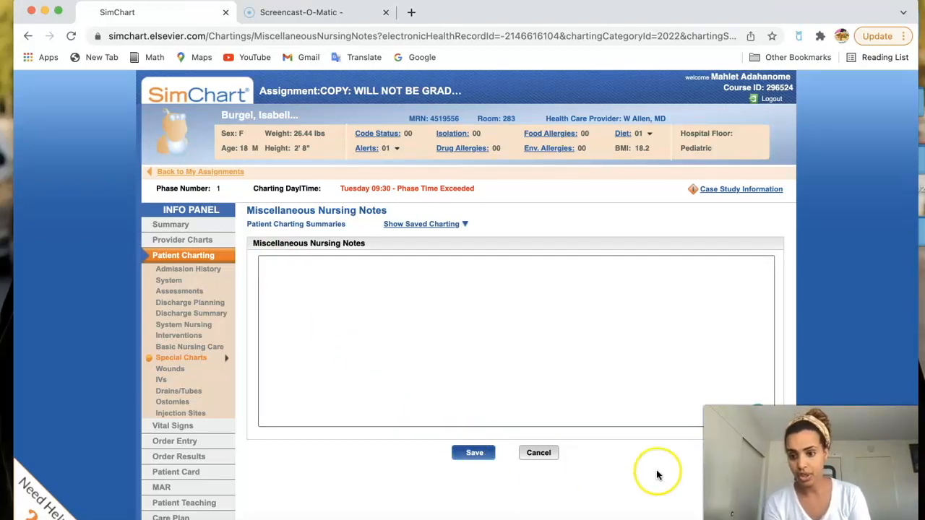
key(super+Tab)
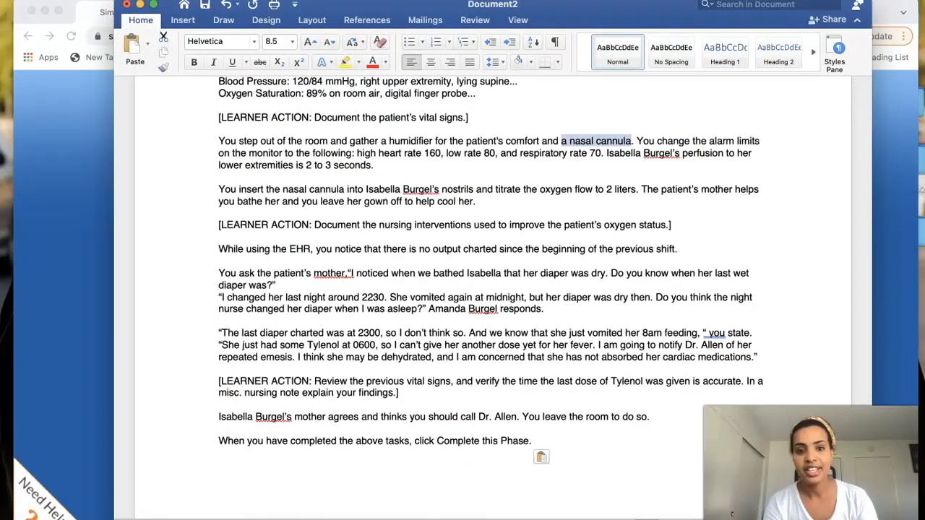
click(140, 5)
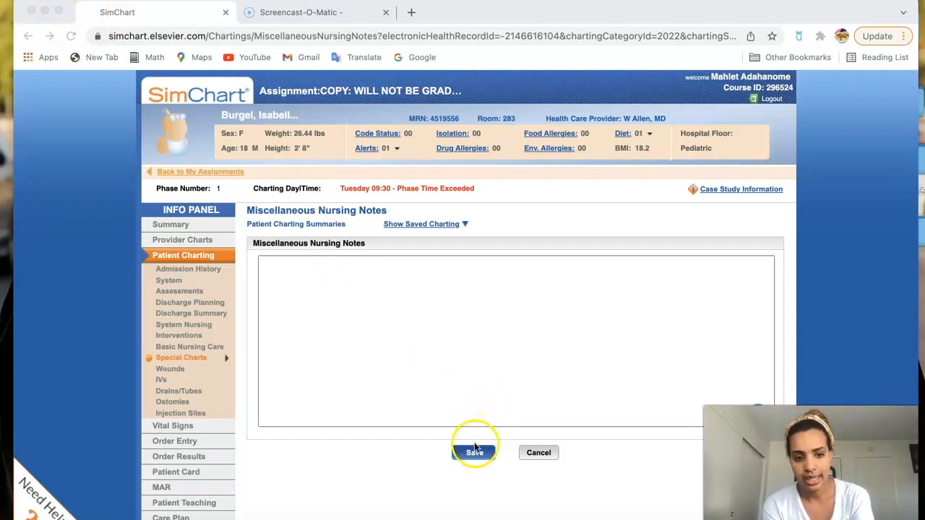
Open the SBAR Report from the patient's special charts.
click(180, 368)
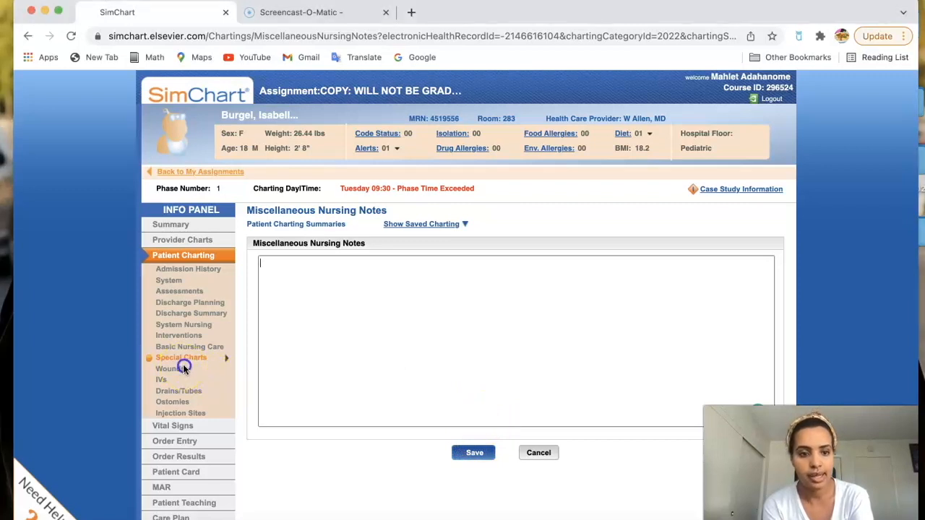
click(181, 369)
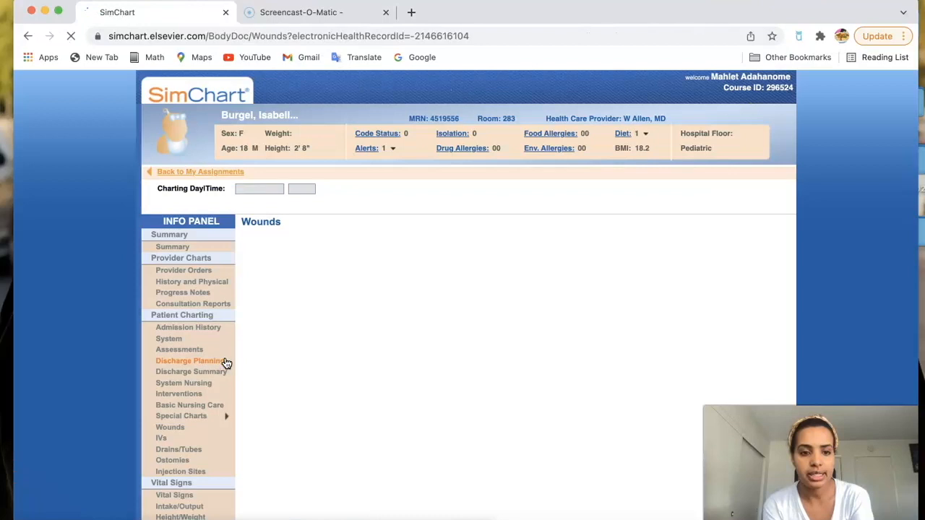
click(221, 357)
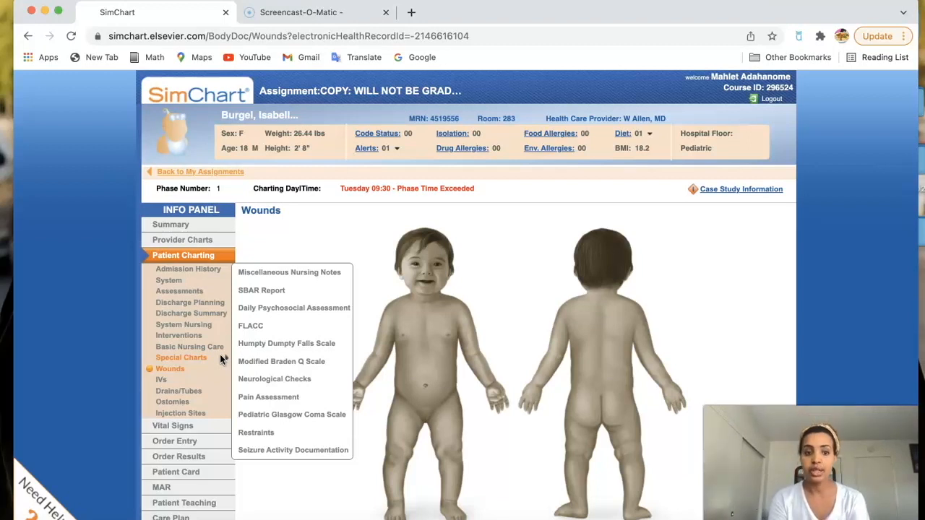
click(253, 289)
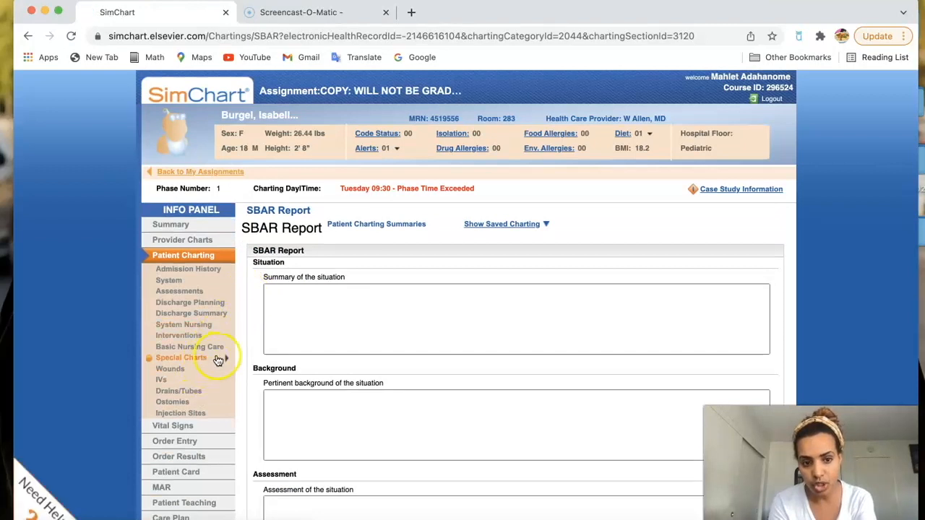
Look over the Situation, Background, Assessment and Recommendation sections of the SBAR Report.
click(224, 359)
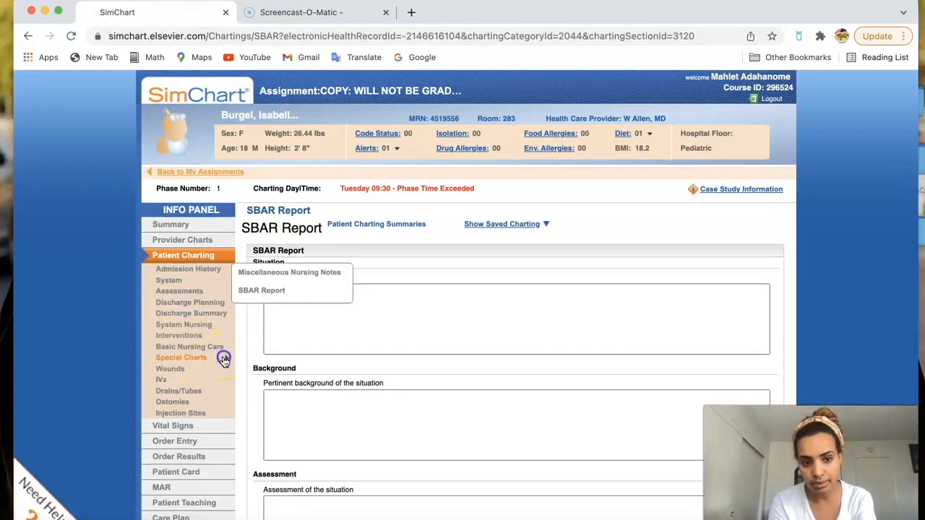
click(493, 314)
scroll(494, 314, down, 4)
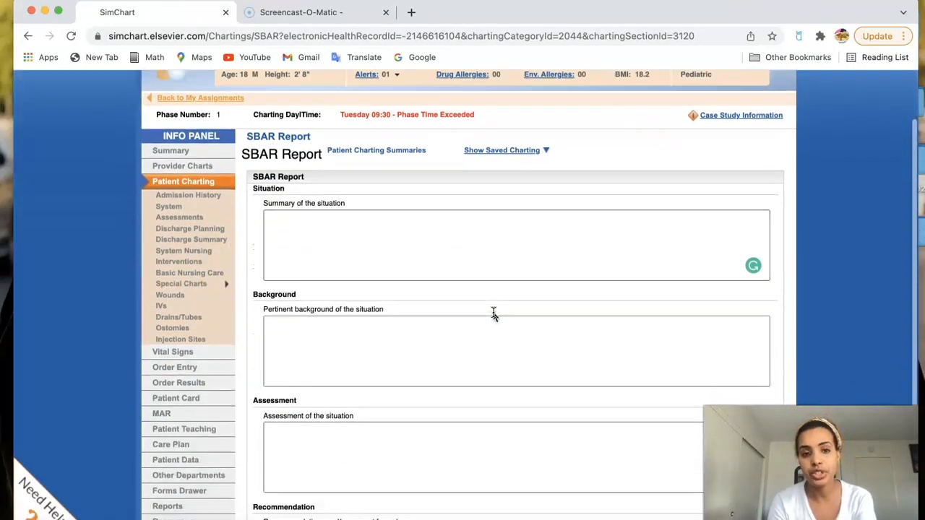
scroll(494, 314, down, 1)
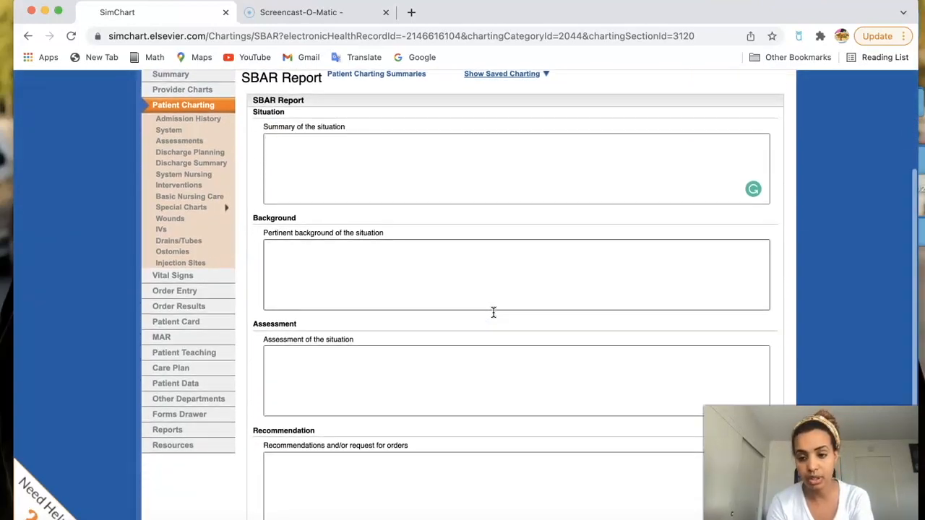
scroll(493, 312, down, 3)
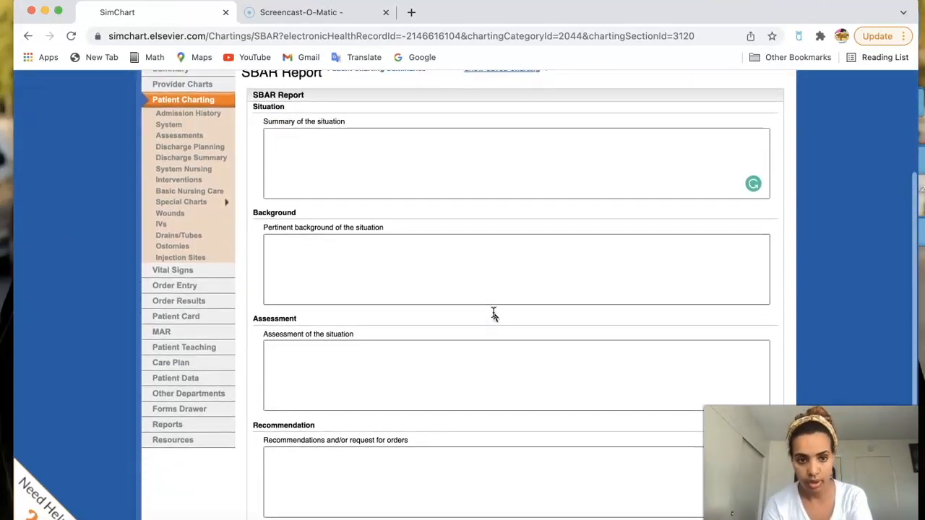
scroll(494, 313, up, 3)
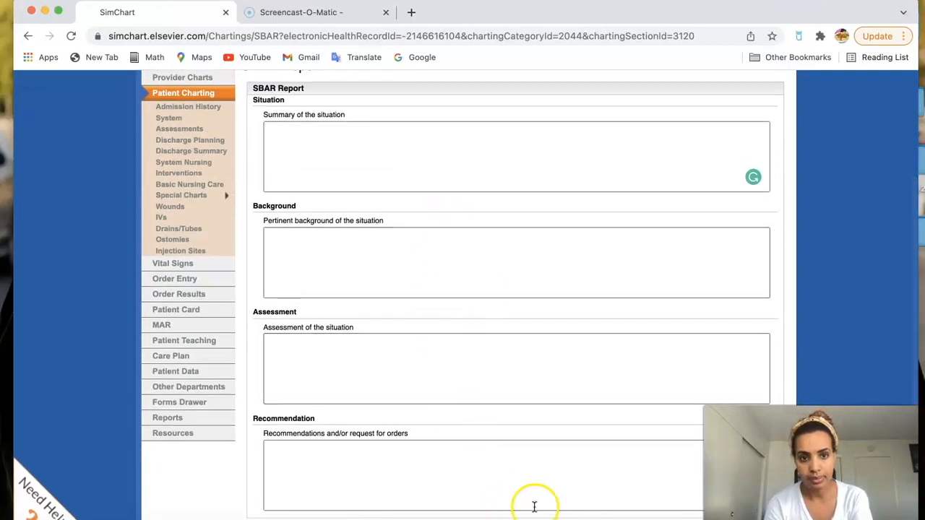
scroll(309, 327, down, 2)
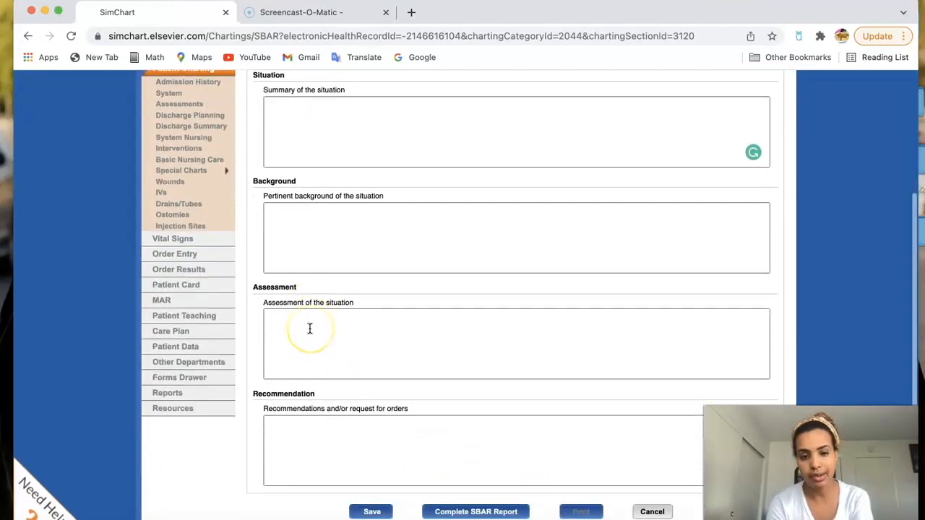
scroll(309, 328, down, 1)
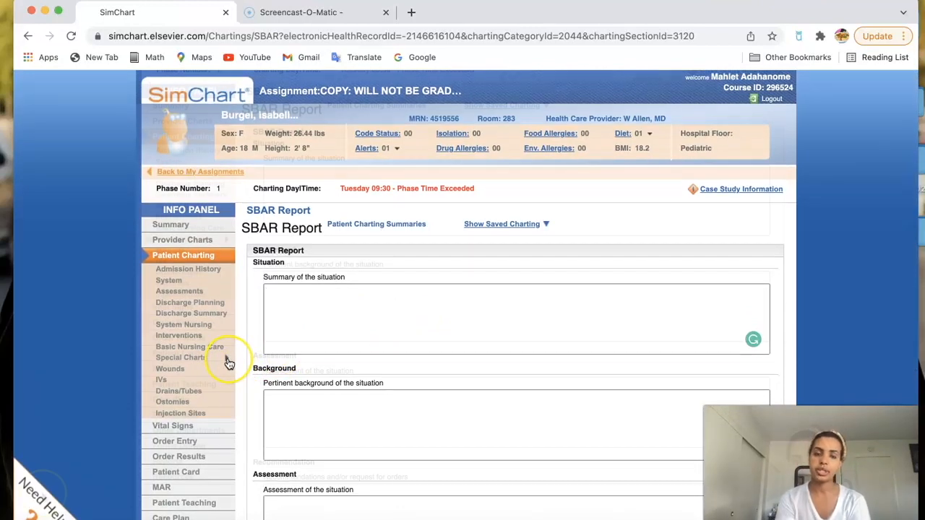
scroll(227, 360, down, 3)
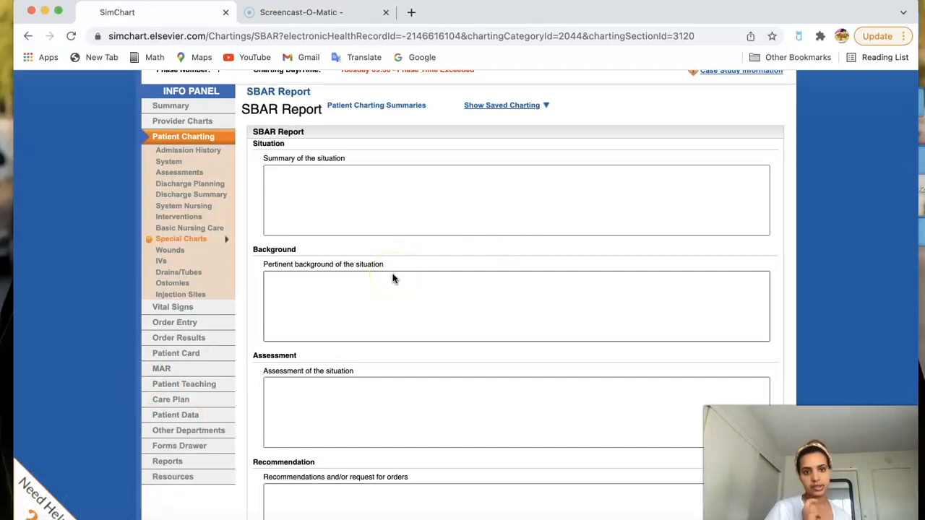
View the IVs body diagram and the Wounds body diagram with its legend.
click(164, 263)
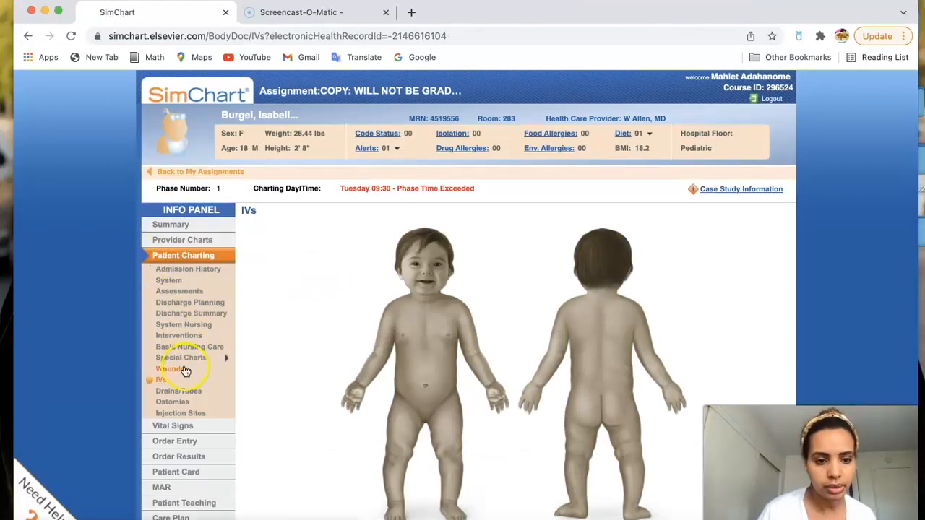
click(180, 371)
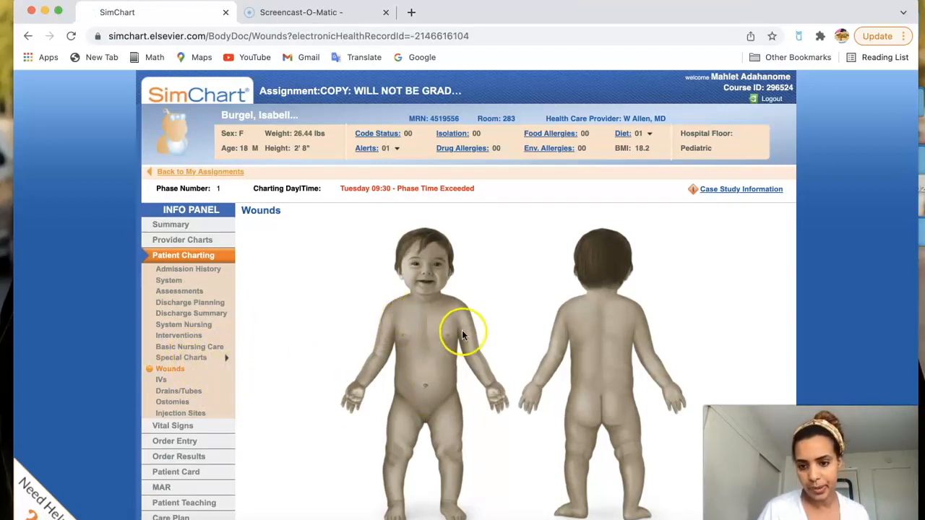
scroll(483, 350, down, 2)
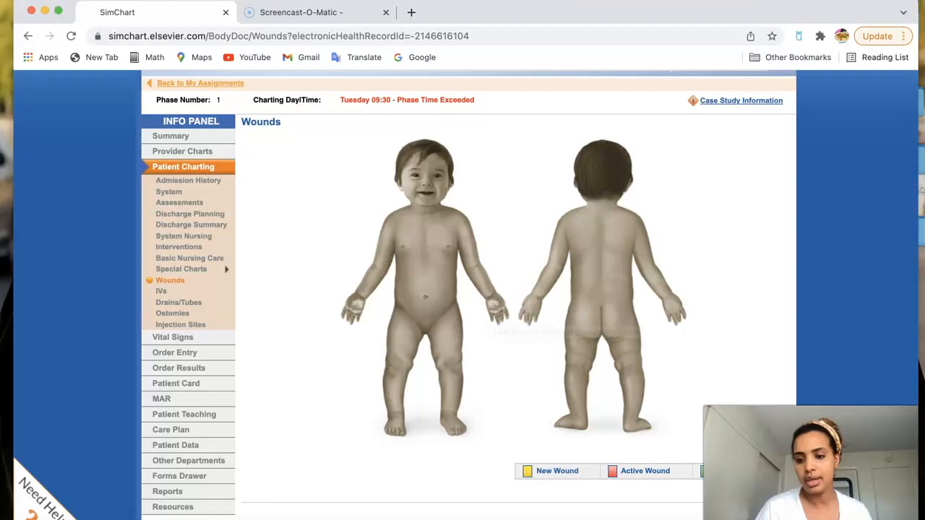
Check the case study text in Word, return to SimChart and place a new IV marker on the child's left foot in the IVs diagram.
click(802, 514)
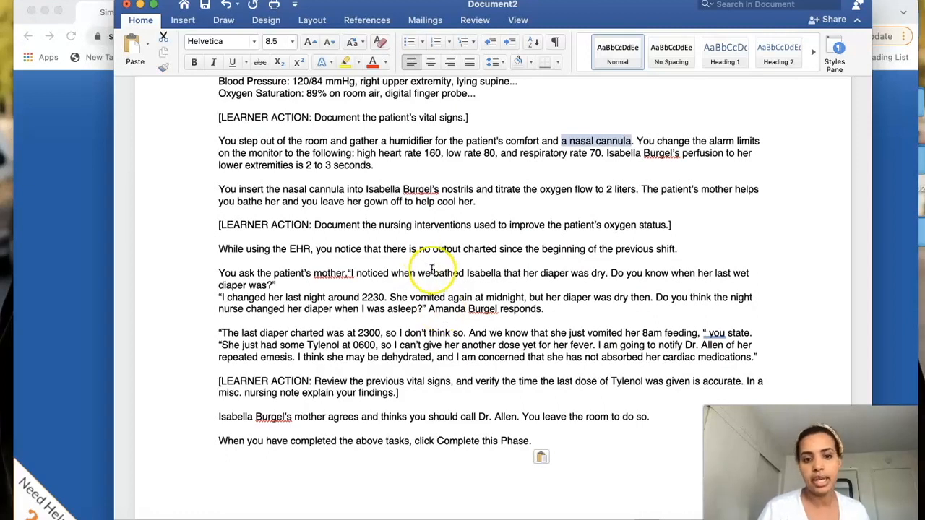
click(141, 5)
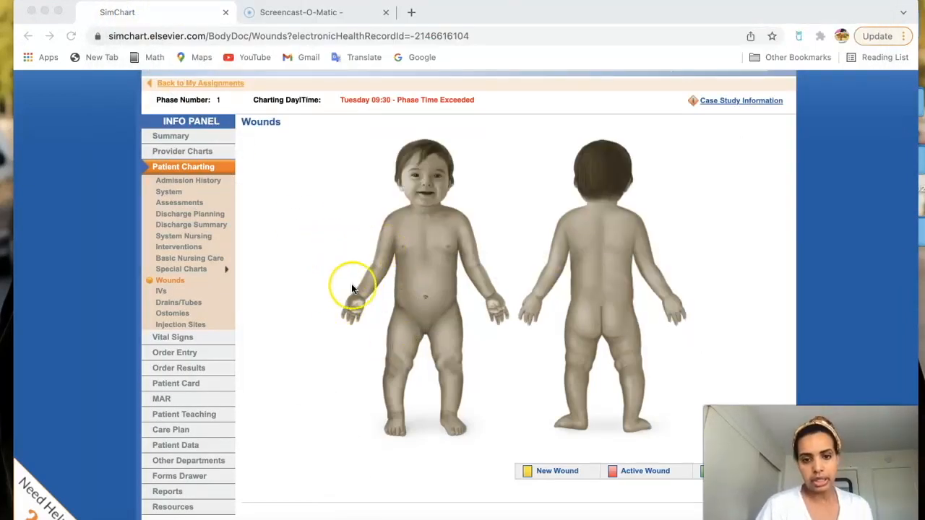
click(162, 289)
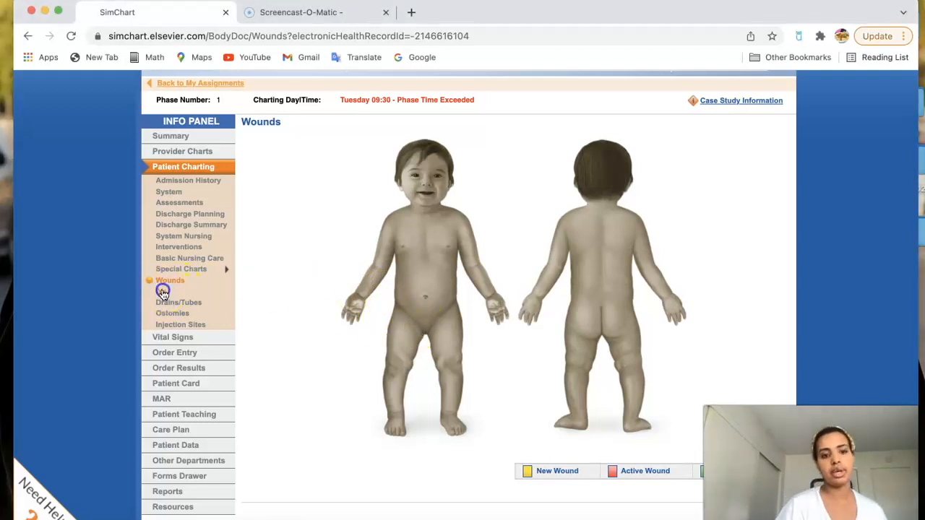
click(164, 292)
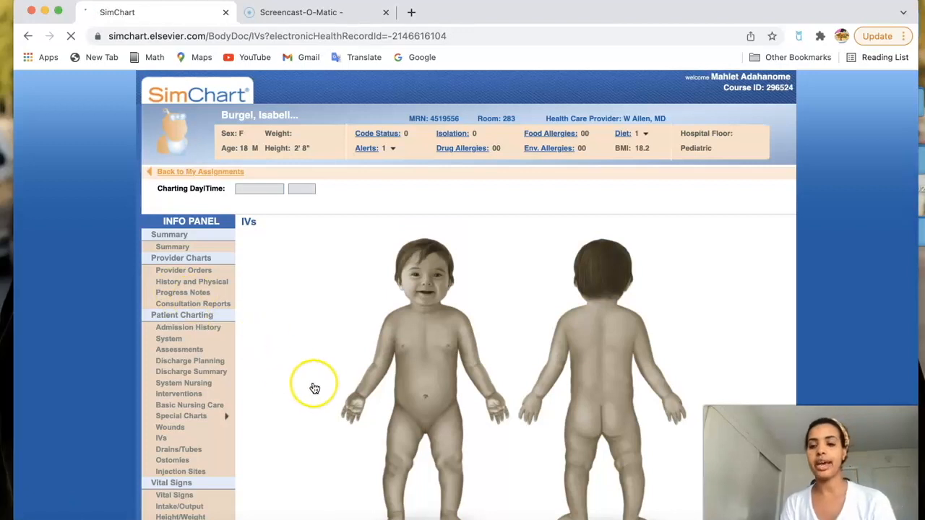
scroll(489, 374, down, 2)
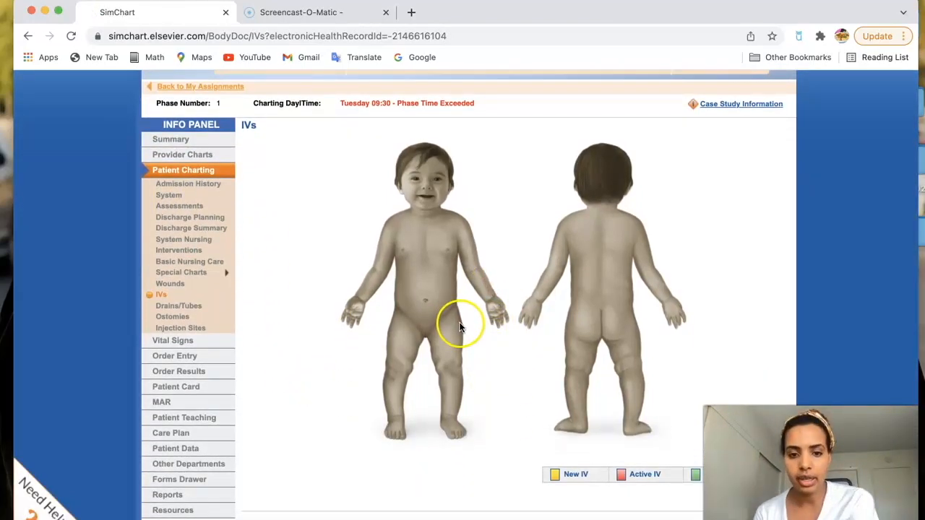
click(455, 428)
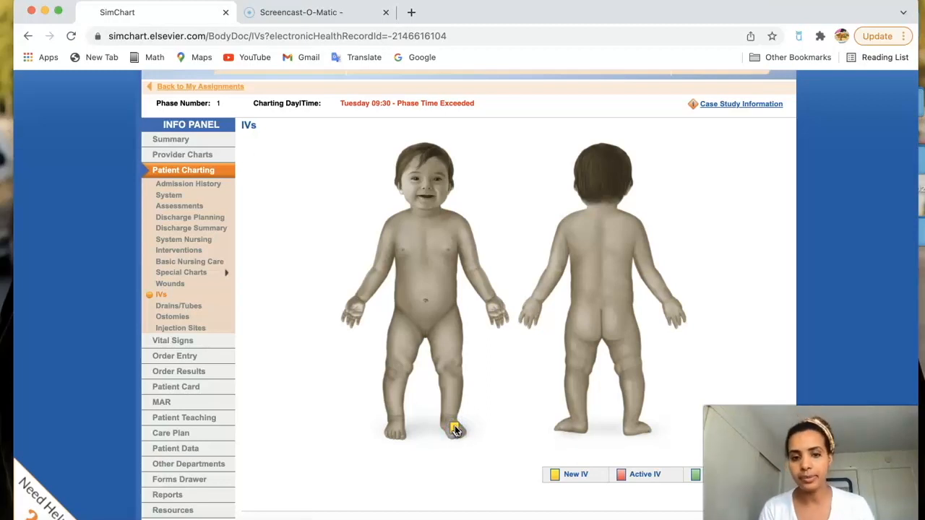
Look over the IV entry form for the left foot site, from access type and skin assessment to patency, infusion pump and notes.
scroll(456, 431, down, 2)
scroll(455, 431, down, 7)
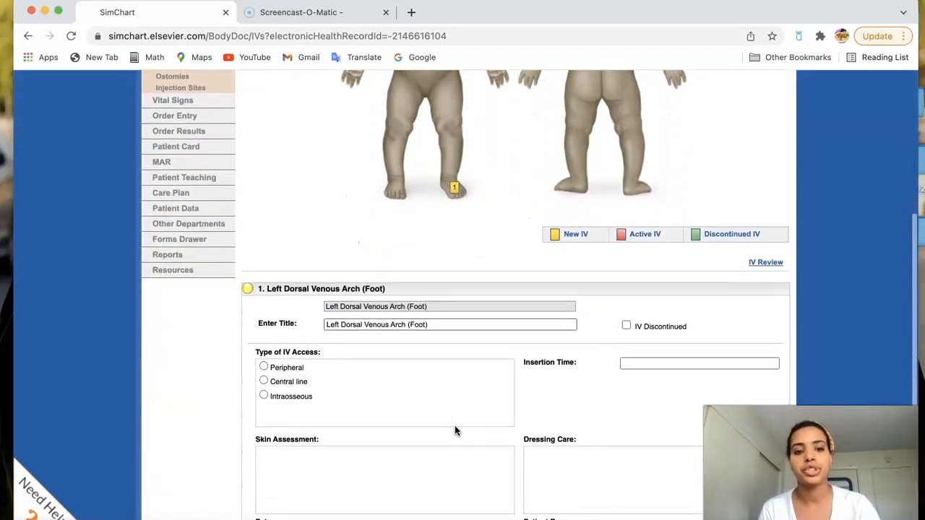
scroll(455, 429, down, 2)
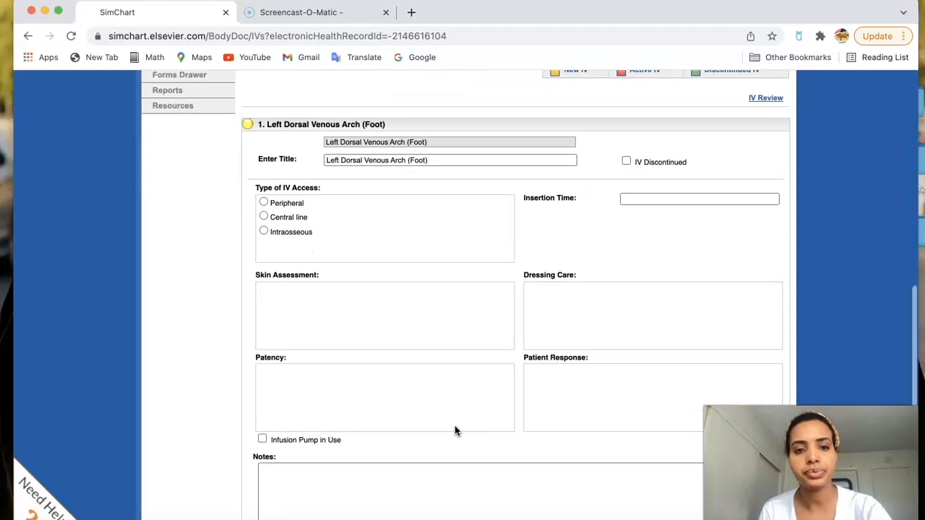
click(279, 199)
click(282, 205)
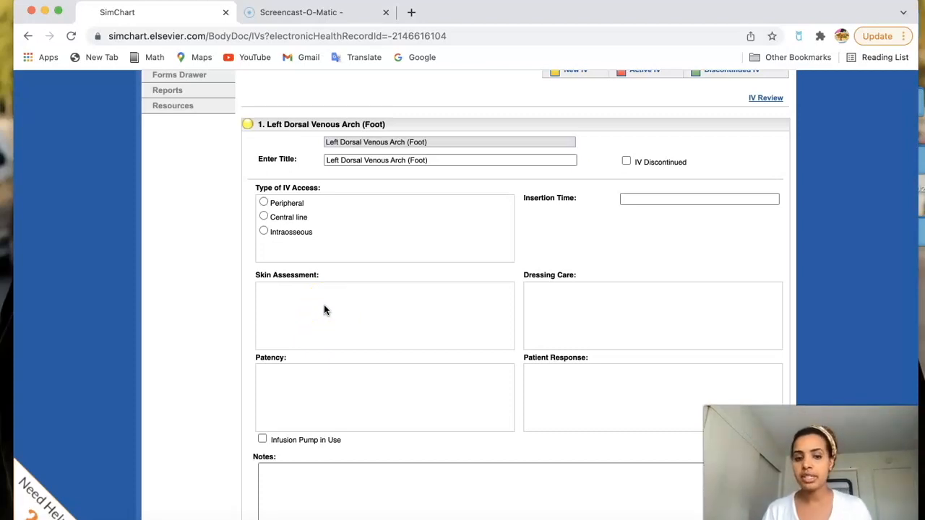
scroll(361, 357, down, 3)
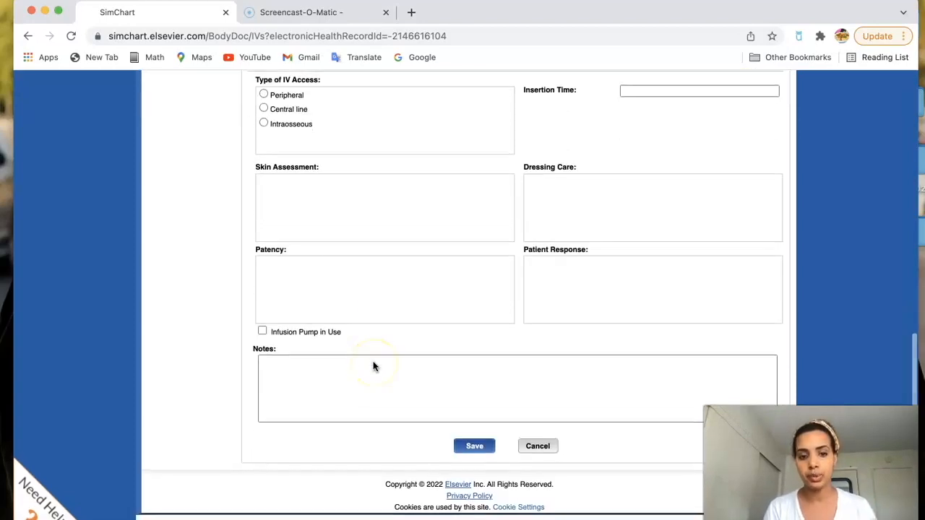
scroll(373, 365, up, 2)
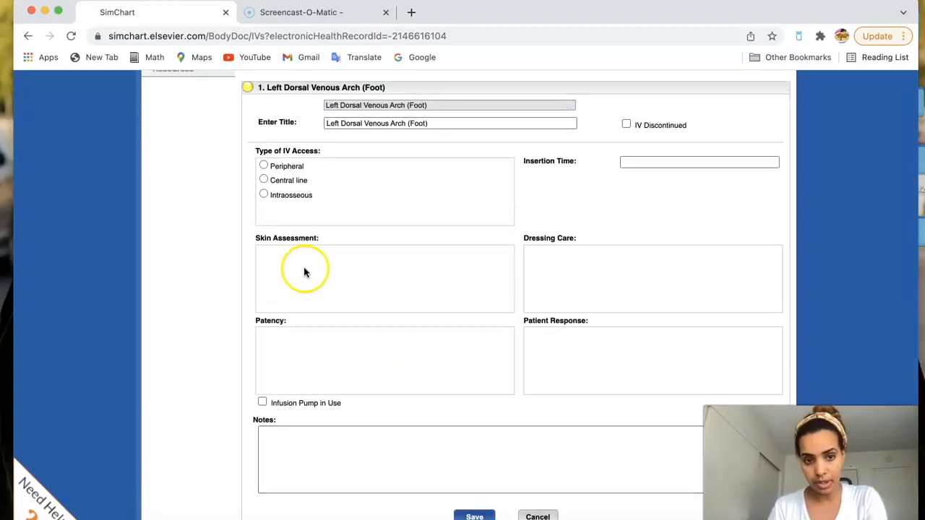
scroll(314, 382, down, 1)
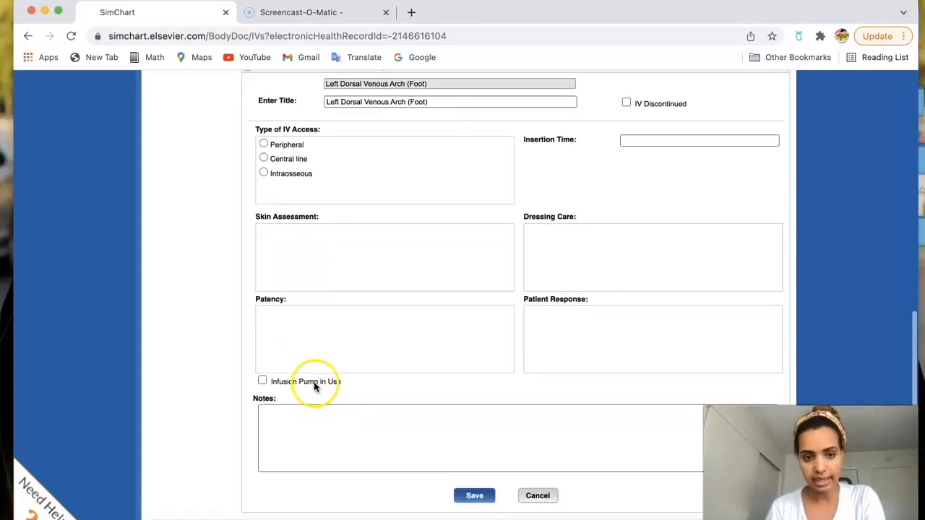
click(263, 380)
click(475, 493)
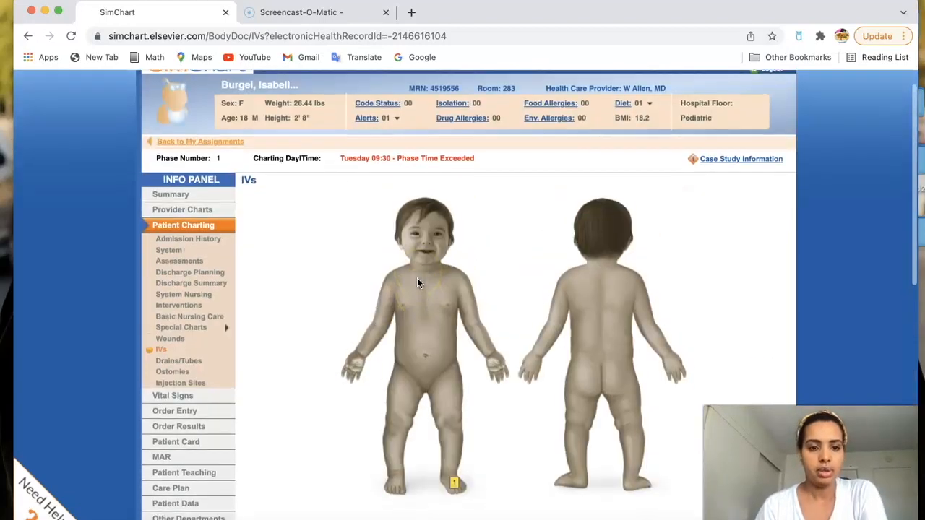
Leave the IVs chart without saving the new entry and open the Vital Signs charting form.
scroll(417, 282, down, 3)
scroll(417, 282, up, 1)
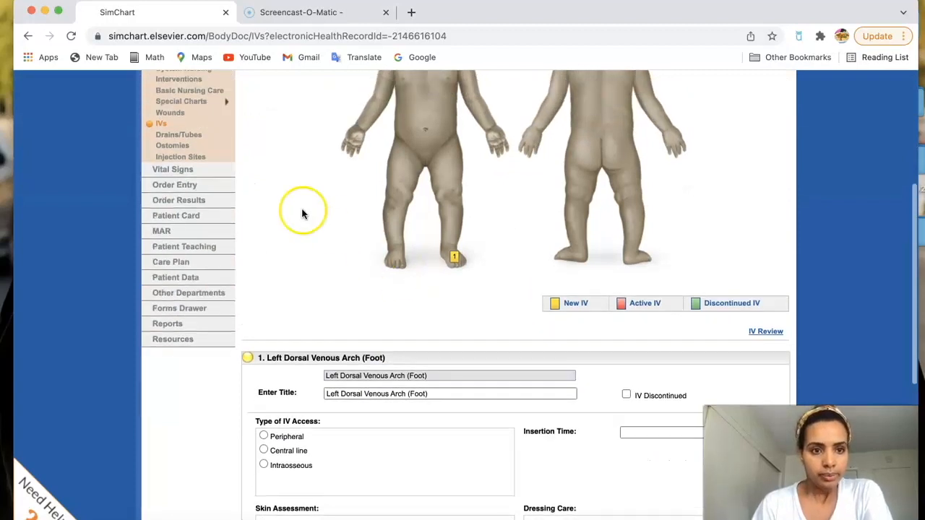
click(186, 170)
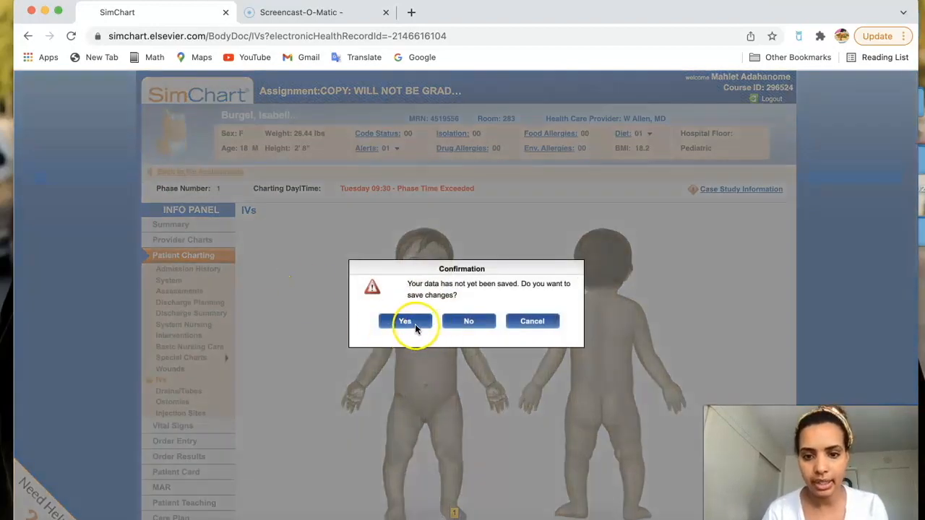
click(469, 322)
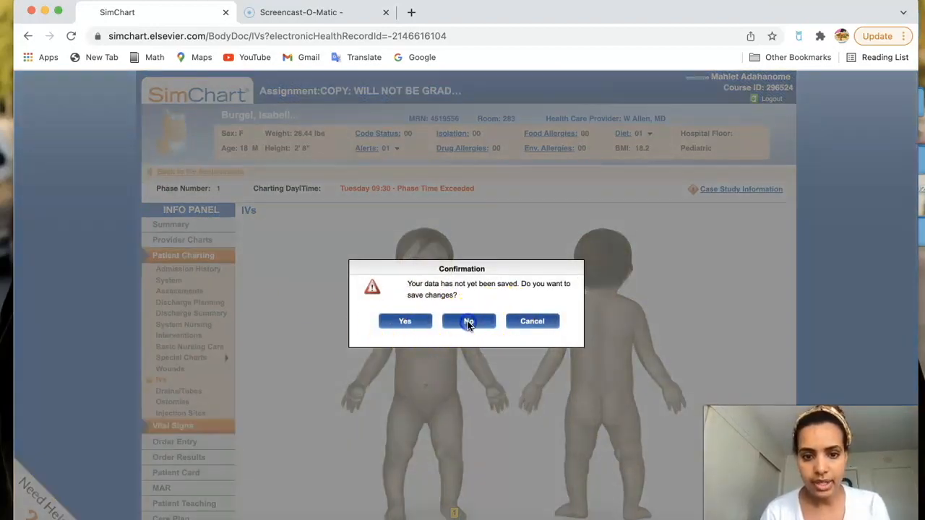
scroll(363, 326, down, 3)
click(187, 290)
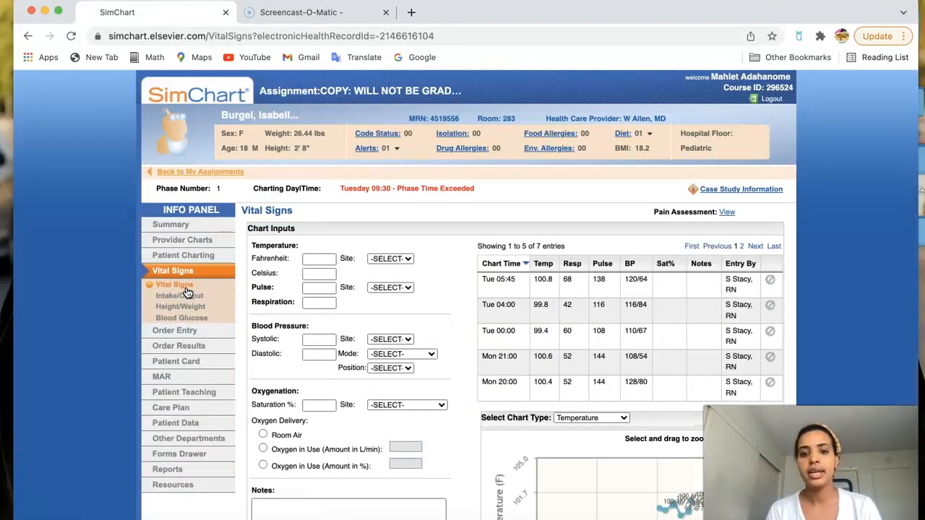
Highlight the listed vital signs in the Word case study text and return to the Vital Signs form in SimChart.
scroll(354, 315, down, 1)
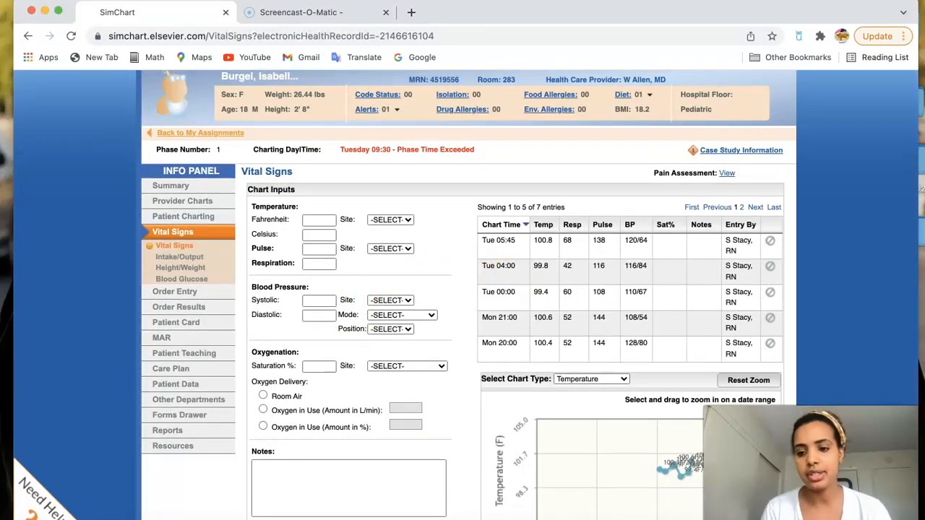
key(super+Tab)
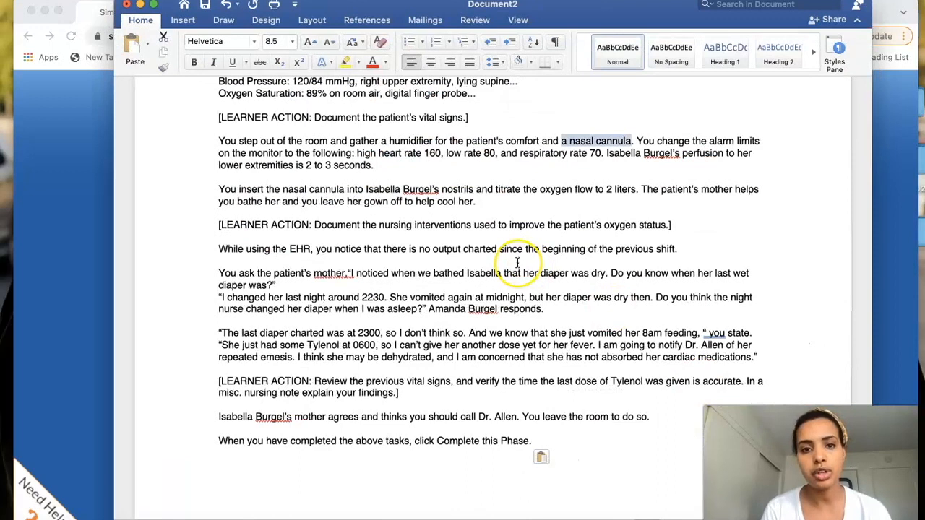
scroll(517, 262, up, 3)
drag(484, 201, 224, 124)
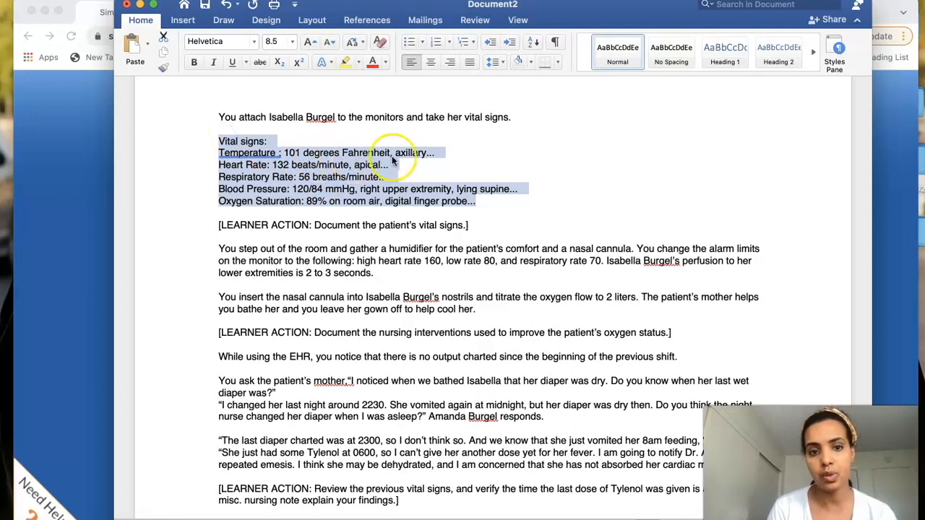
click(139, 5)
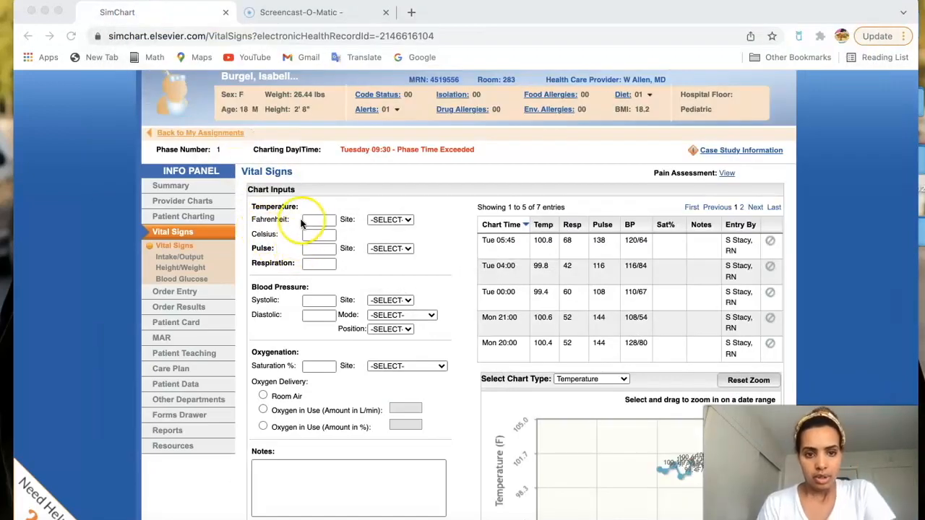
Enter a temperature of 101 degrees Fahrenheit and view the available temperature sites without choosing one.
click(312, 219)
click(312, 218)
text(101)
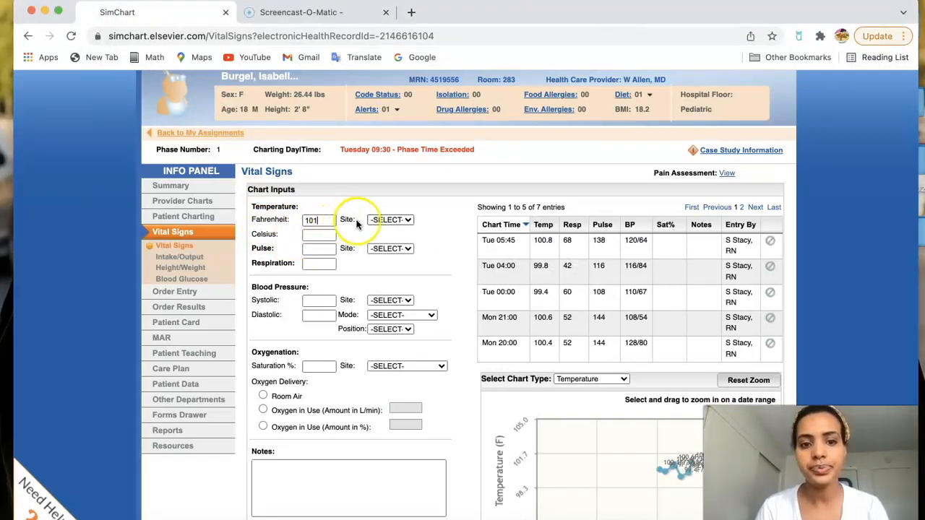
click(408, 221)
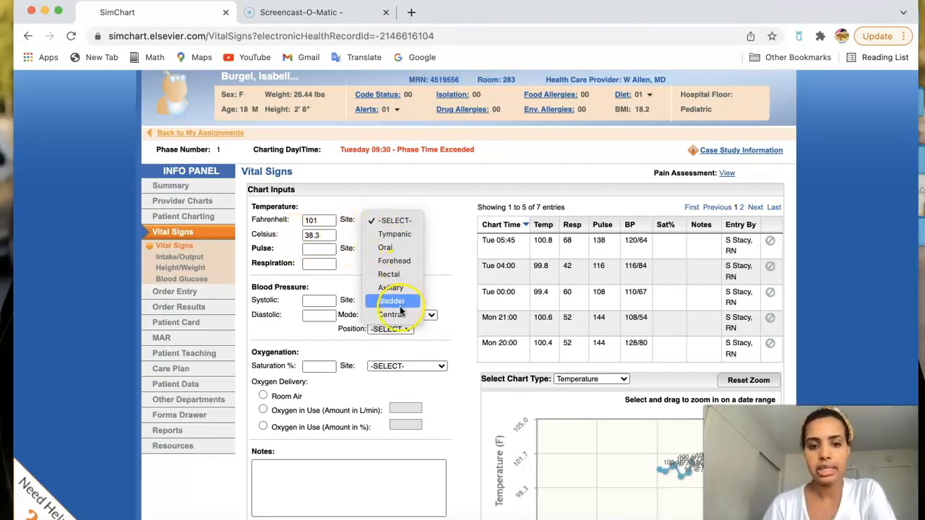
click(442, 244)
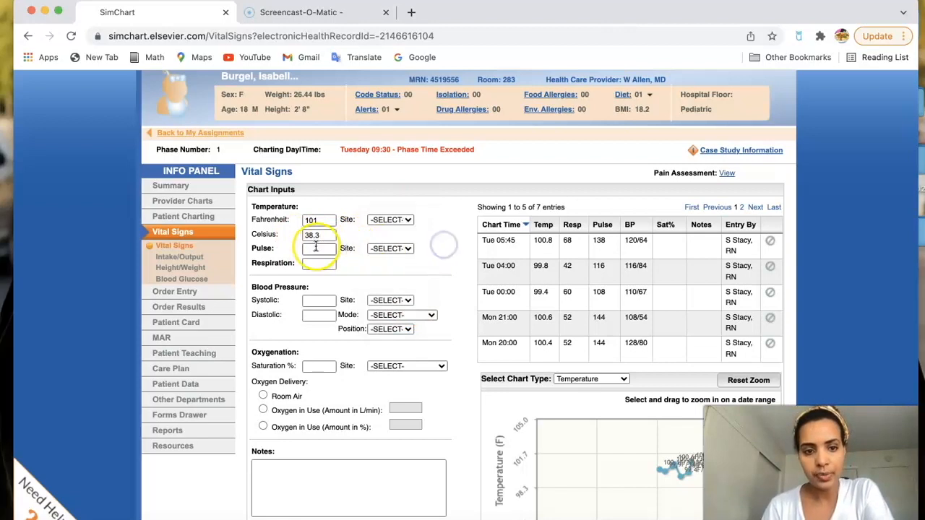
View the pulse site options and look over the blood pressure, oxygenation and notes fields of the Vital Signs form.
click(410, 249)
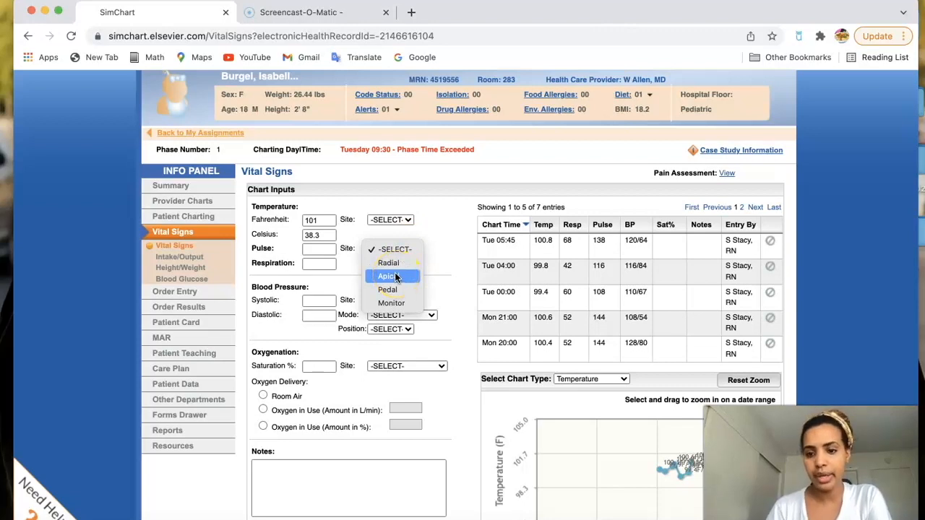
click(438, 283)
click(324, 299)
scroll(321, 304, down, 3)
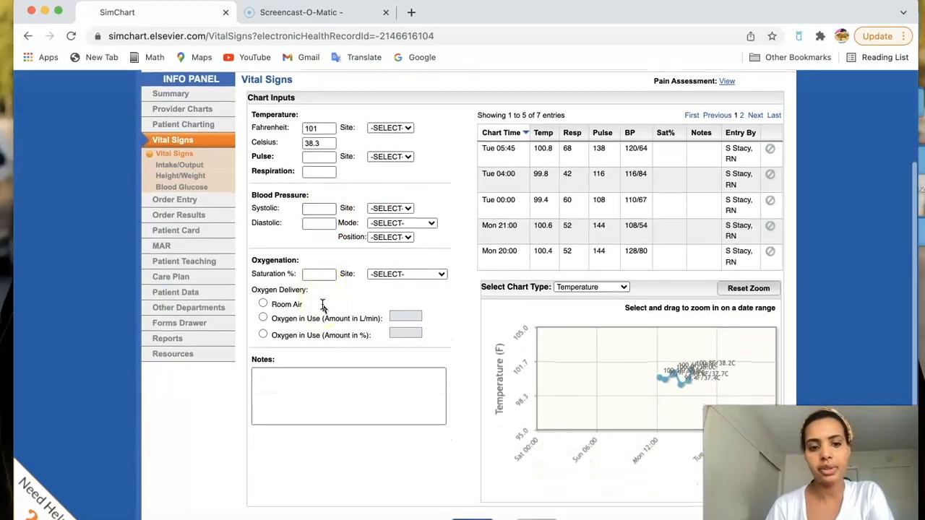
click(288, 367)
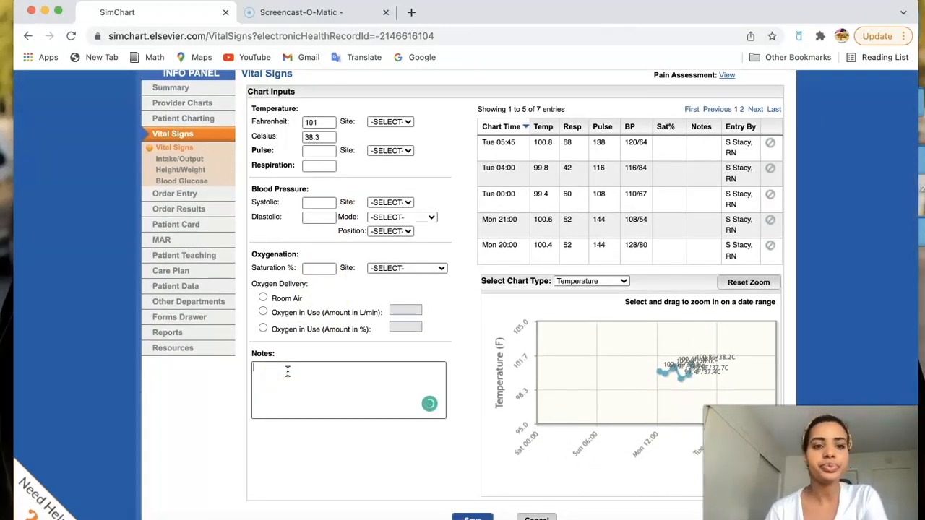
Discard the unsaved vital signs entry and open the Intake/Output chart.
click(184, 157)
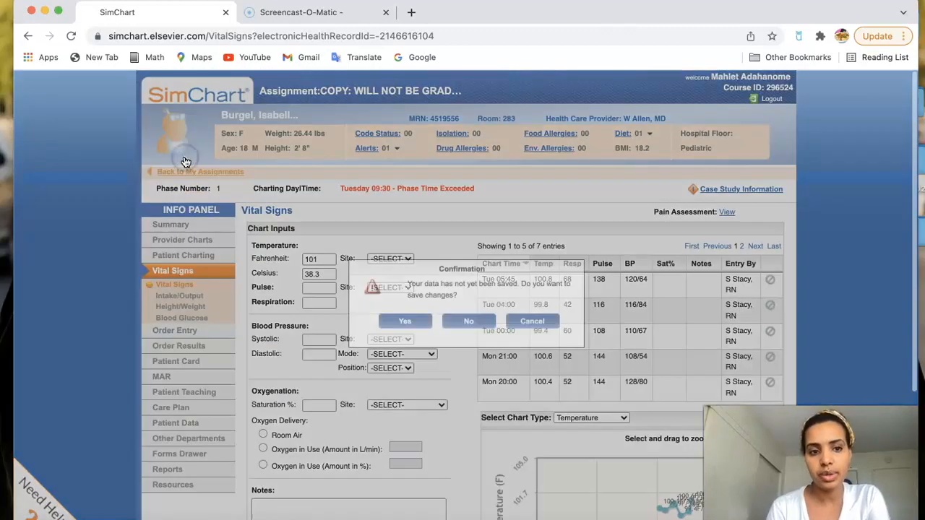
click(472, 321)
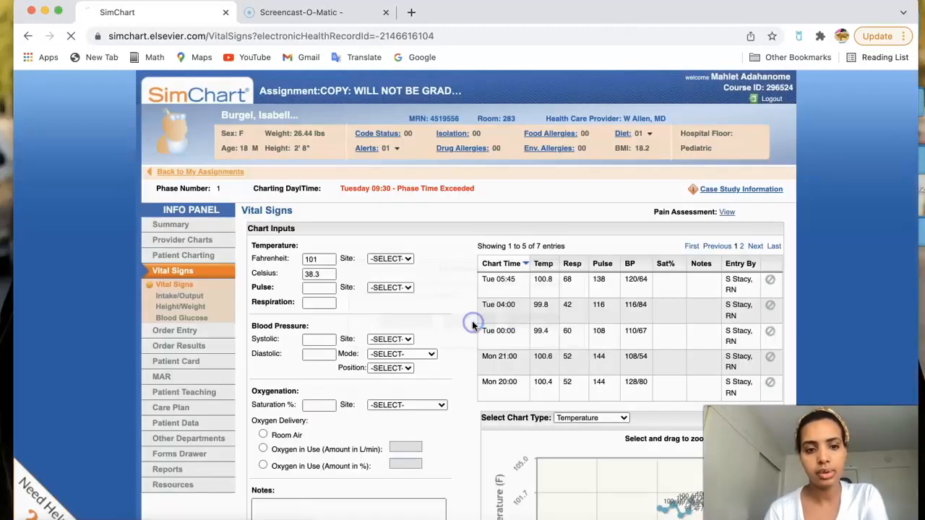
scroll(472, 318, down, 5)
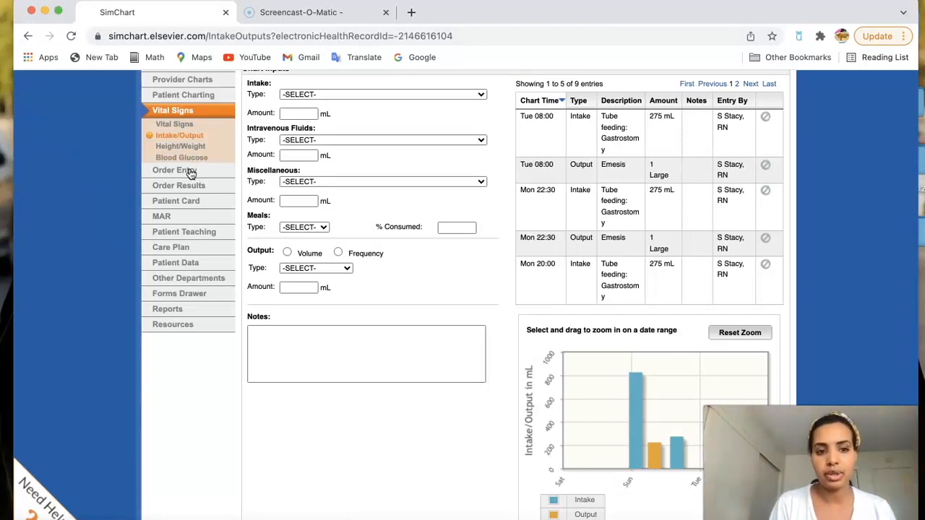
Open Pharmacy order entry and look over the order fields and the submitted pharmacy orders.
click(190, 171)
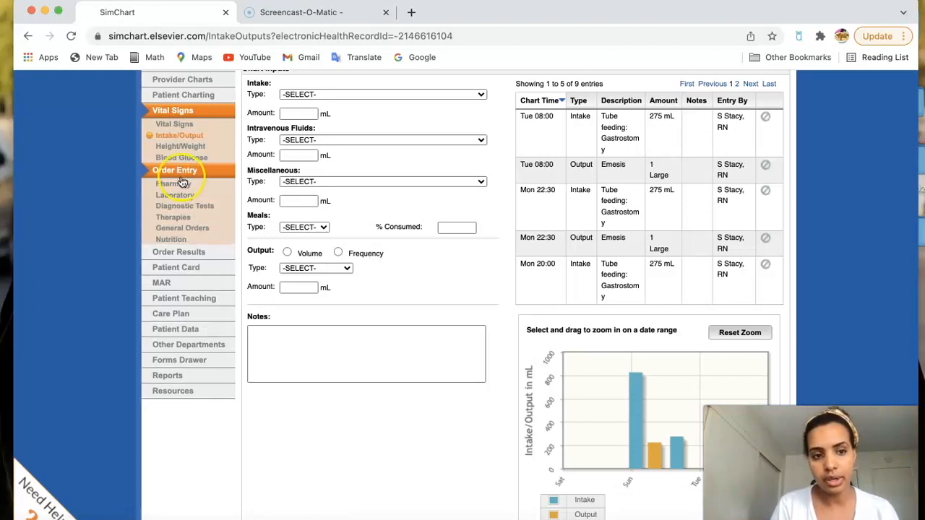
click(180, 185)
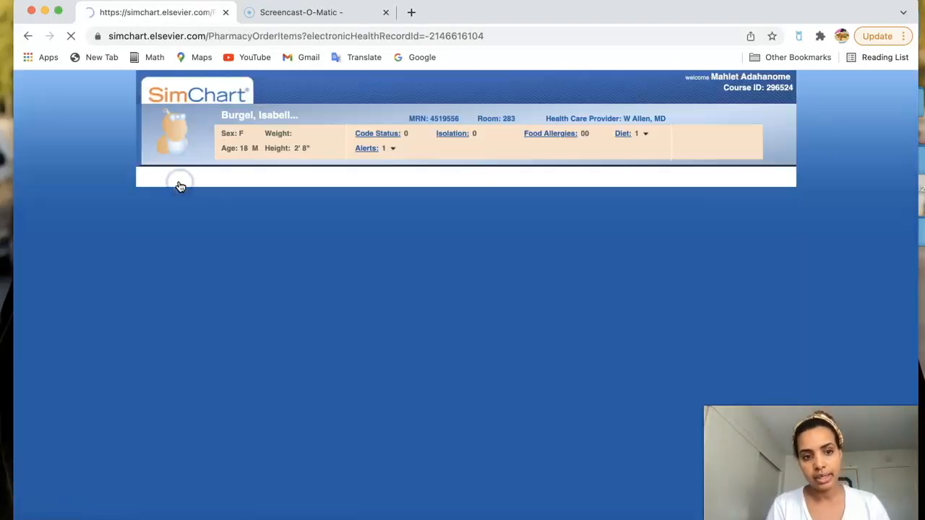
scroll(418, 289, down, 2)
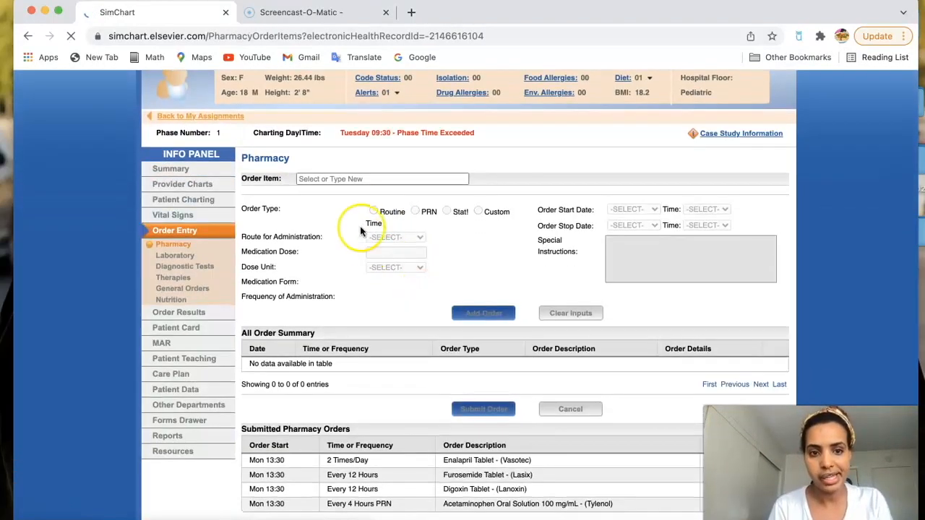
click(341, 179)
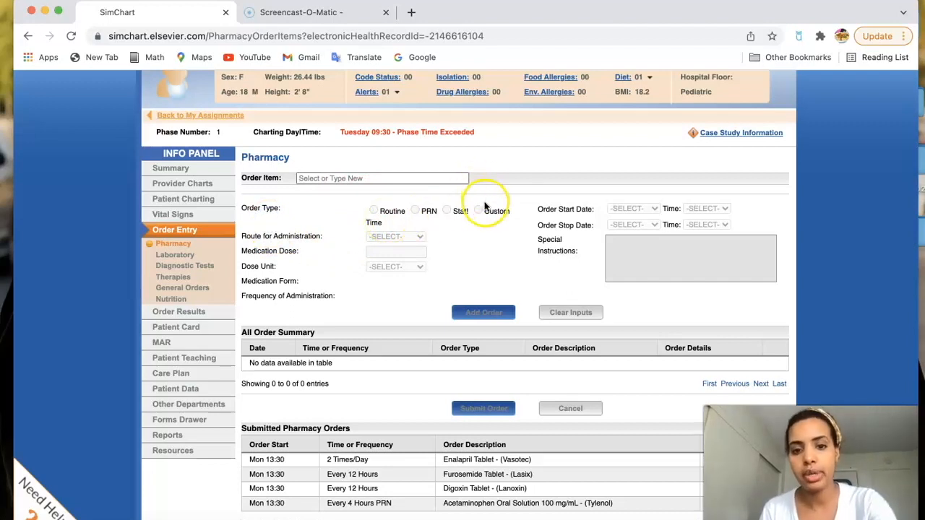
click(411, 175)
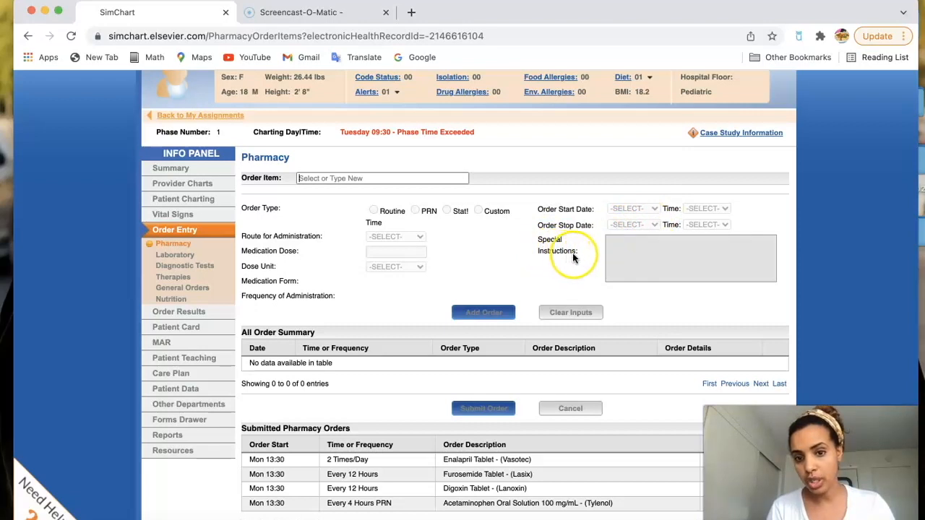
click(636, 255)
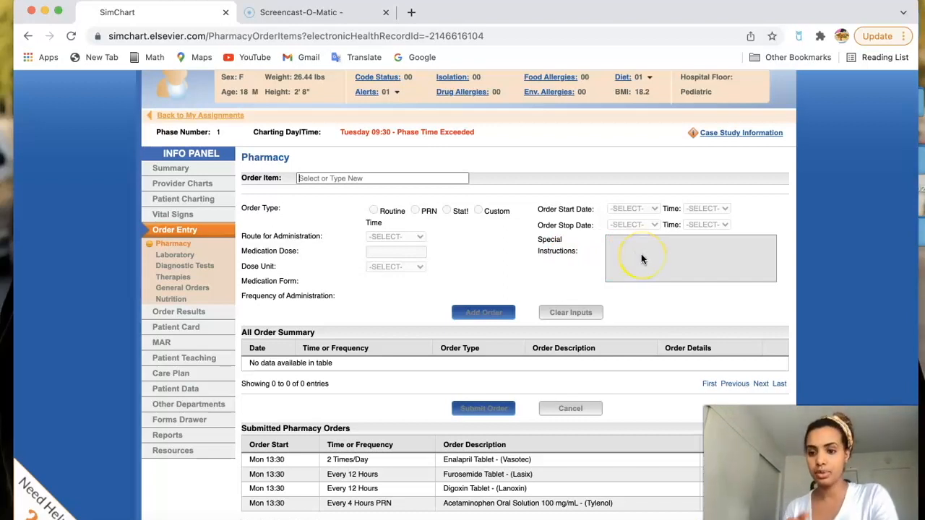
scroll(641, 253, down, 2)
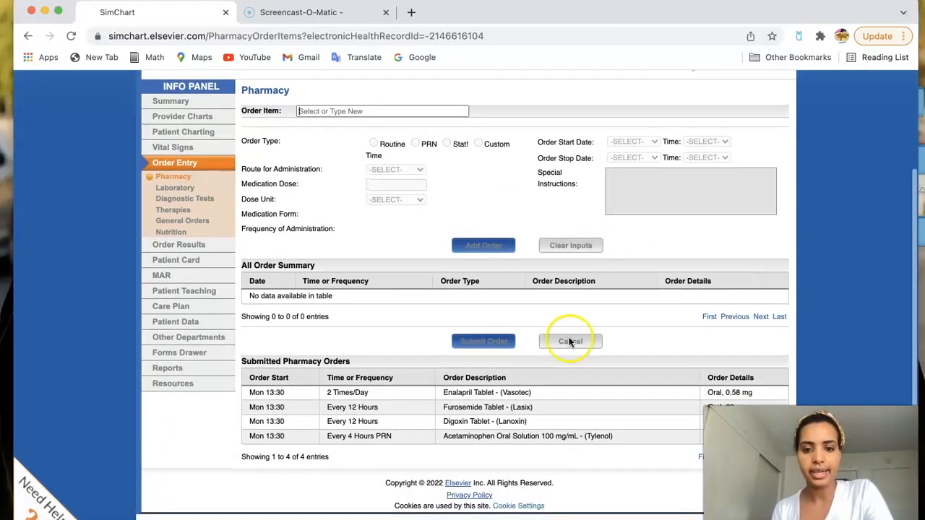
Open Laboratory order entry and set the category to Blood tests.
click(189, 189)
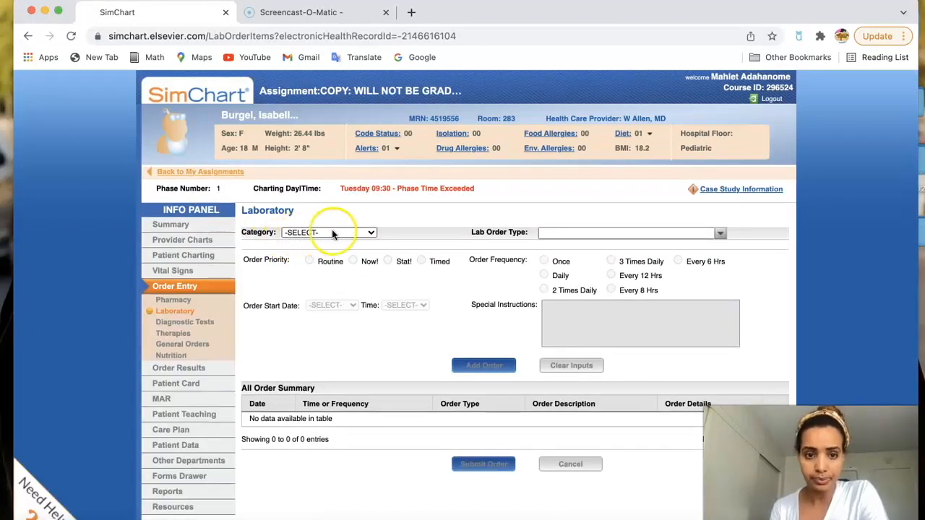
click(370, 233)
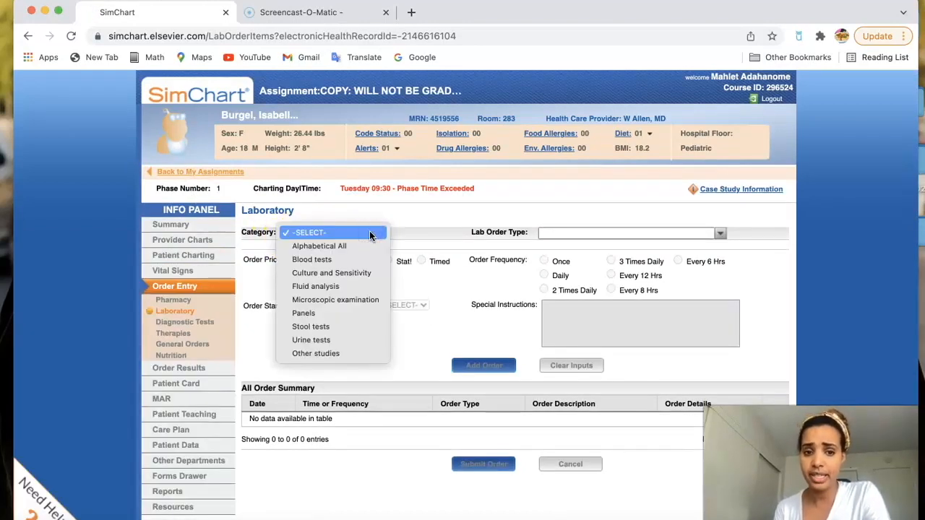
click(346, 260)
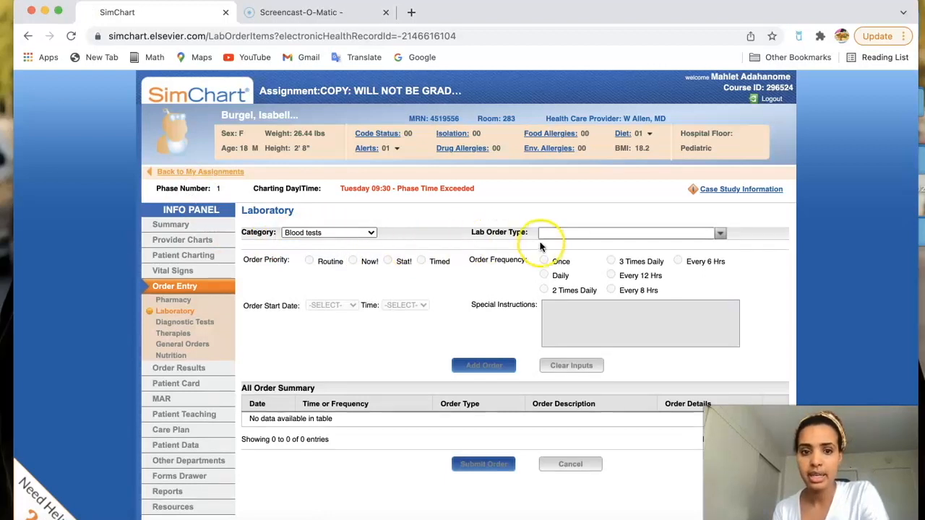
Choose Erythropoietin as the lab order type for the blood test and look over its order fields.
click(719, 233)
key(Down)
key(Down)
key(Down)
key(Down)
key(Down)
key(Down)
key(Down)
key(Down)
key(Down)
key(Down)
key(Down)
key(Down)
key(Down)
key(Down)
key(Down)
key(Down)
key(Down)
key(Down)
key(Down)
key(Down)
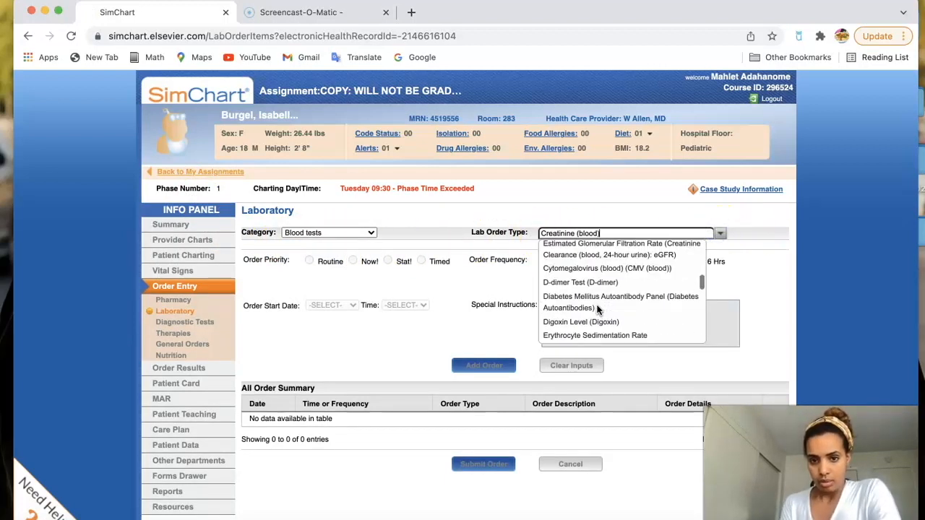
scroll(598, 310, down, 1)
click(598, 309)
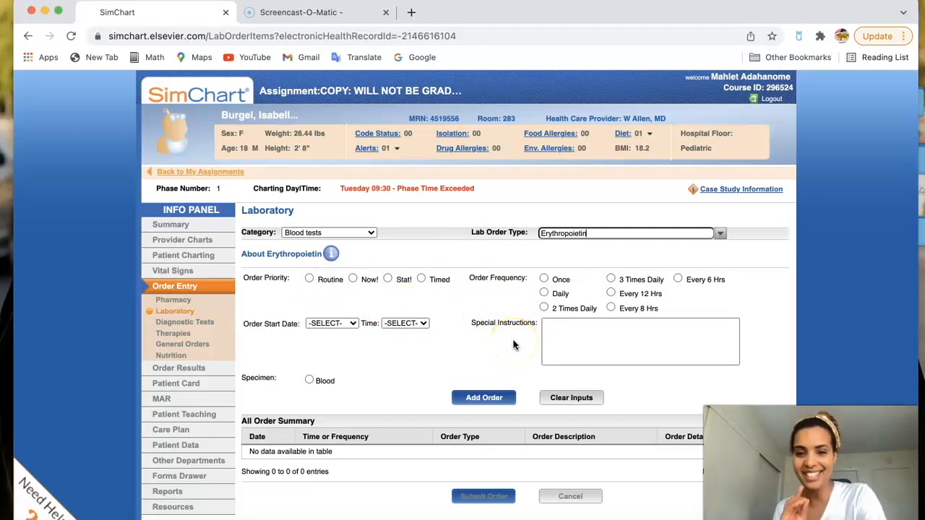
scroll(439, 326, down, 2)
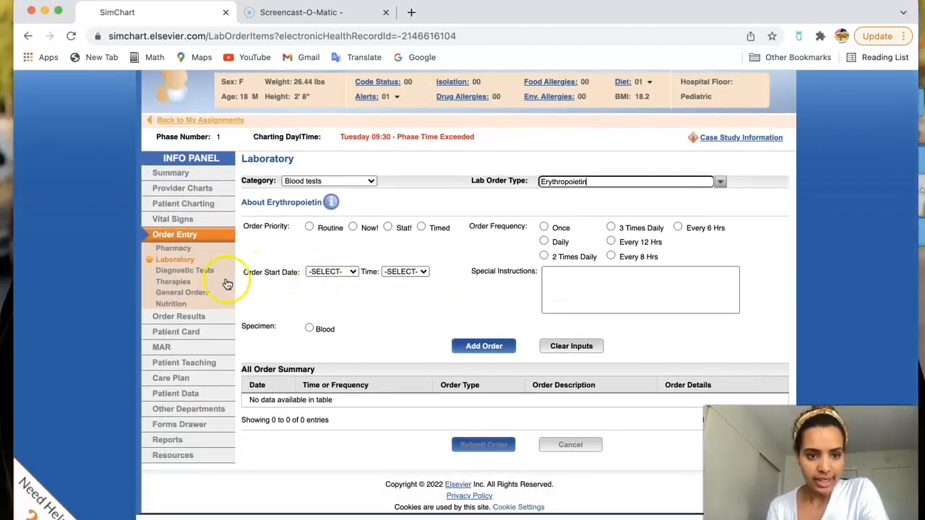
scroll(480, 401, up, 2)
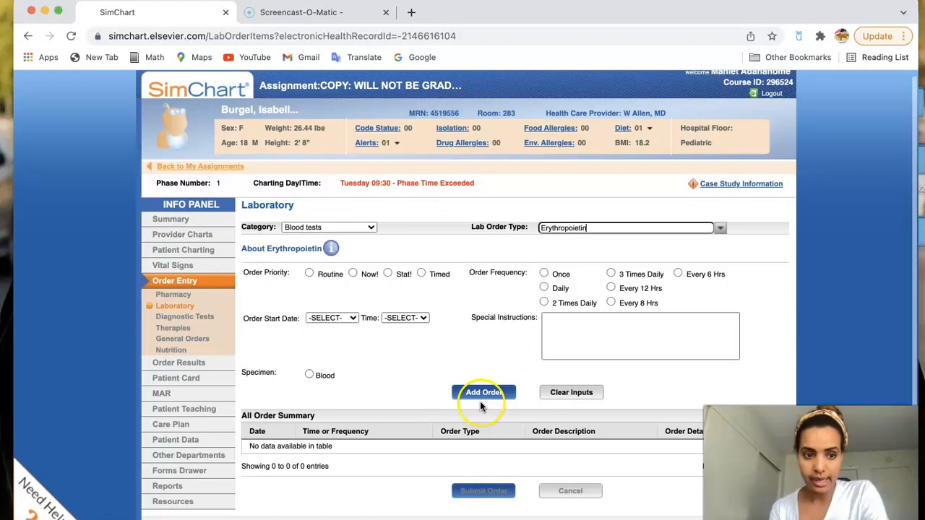
Discard the unsaved laboratory order and open Diagnostic Tests order entry.
click(180, 320)
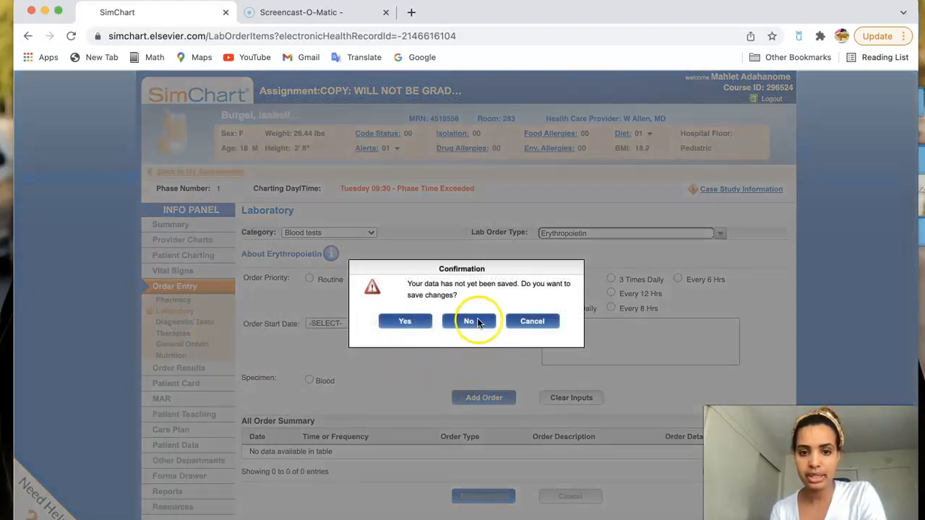
click(476, 320)
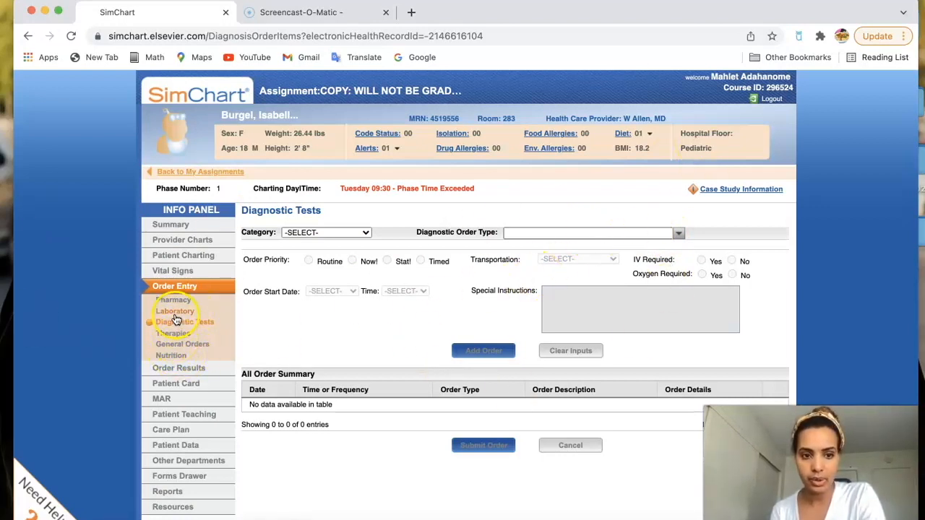
Open the Medication Administration Record and review the scheduled and PRN medications with their dosage times and actions.
click(179, 369)
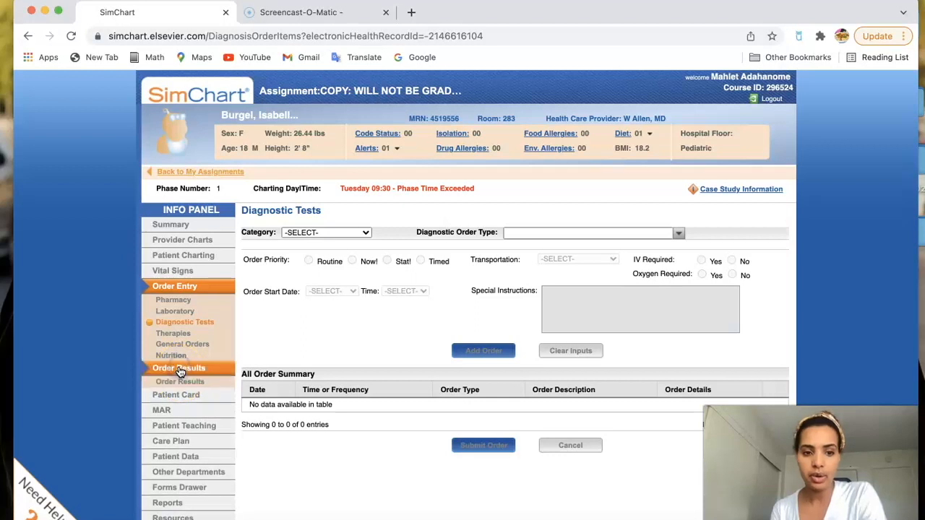
scroll(197, 395, down, 1)
scroll(197, 396, down, 1)
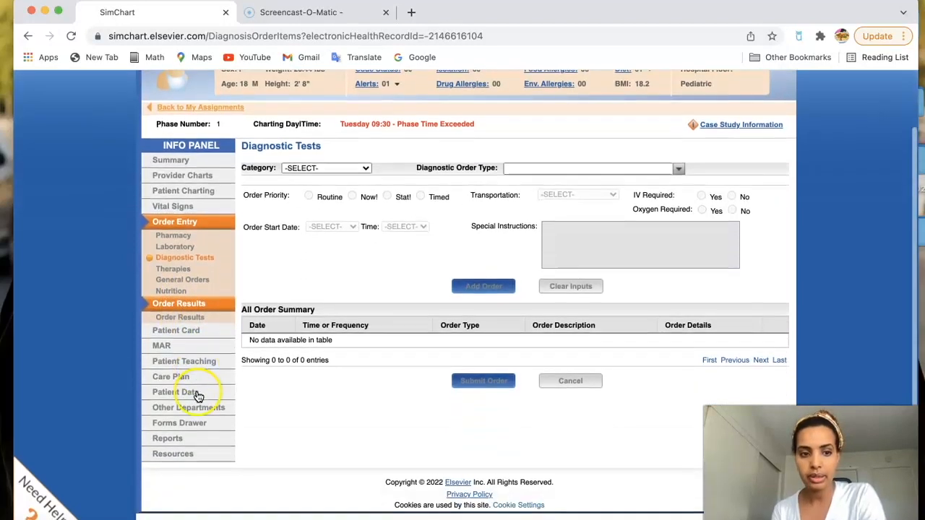
click(177, 349)
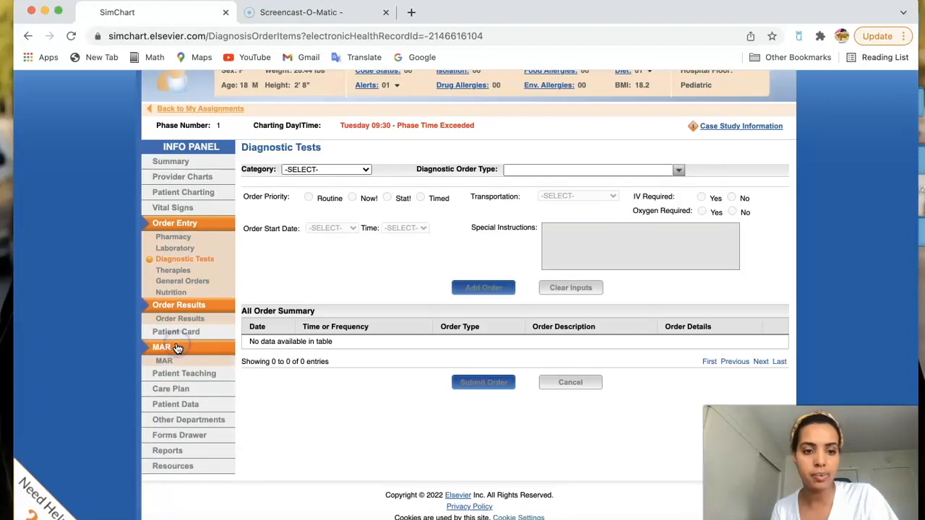
click(168, 360)
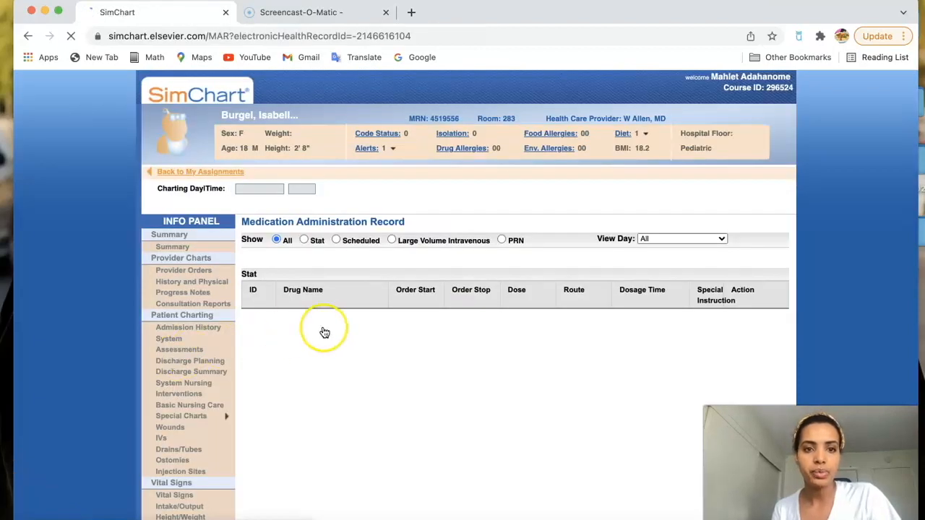
scroll(323, 331, down, 2)
scroll(323, 331, down, 3)
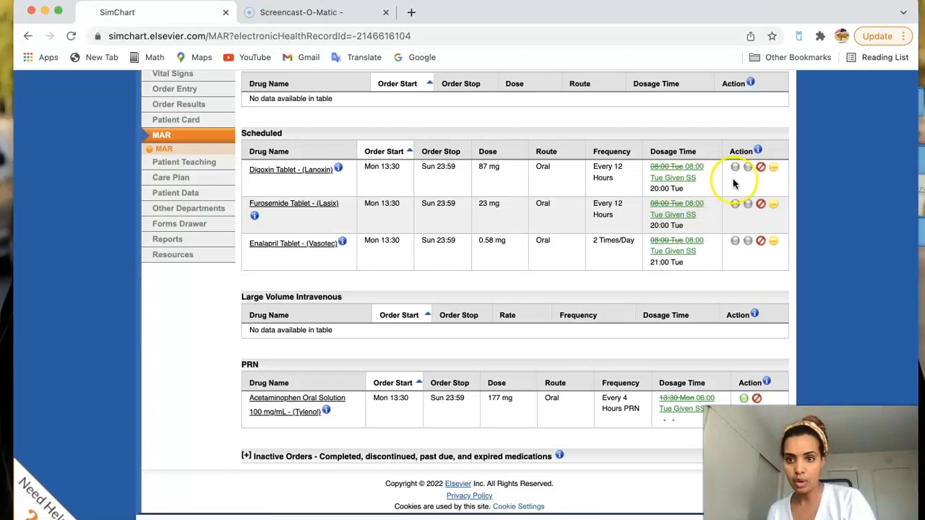
scroll(760, 303, down, 1)
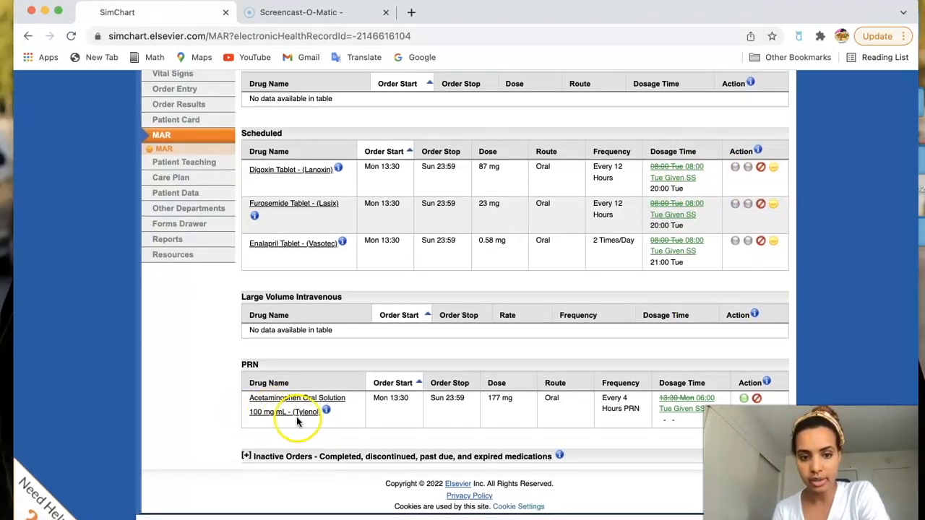
View the administration form for the PRN acetaminophen oral solution and cancel it without recording a dose.
click(744, 399)
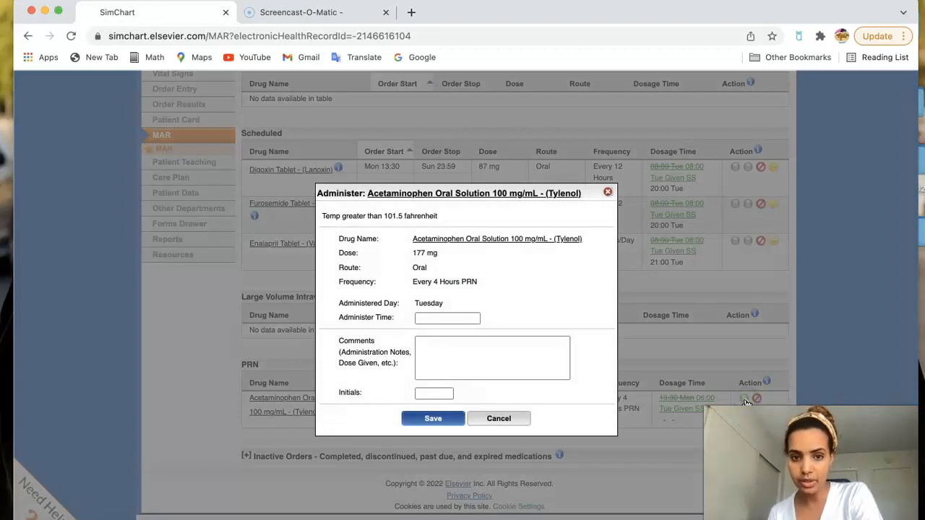
click(464, 315)
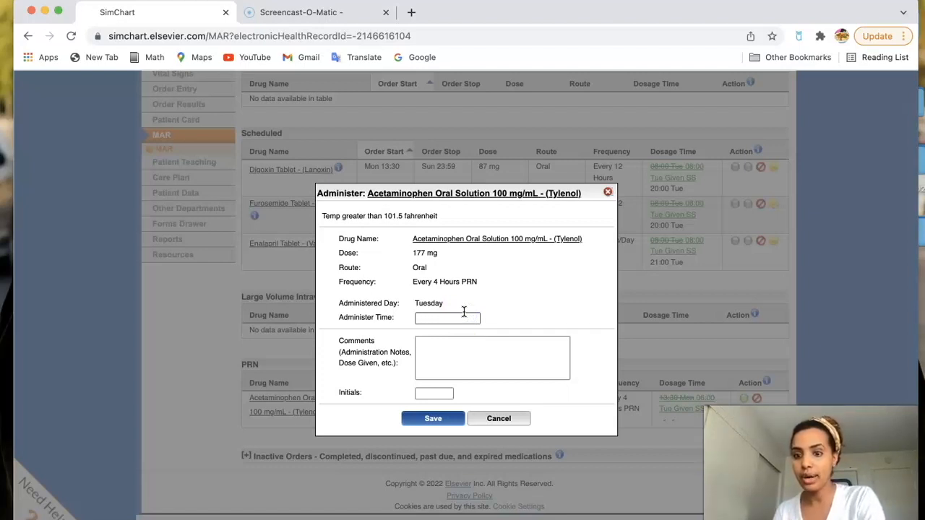
scroll(464, 312, up, 1)
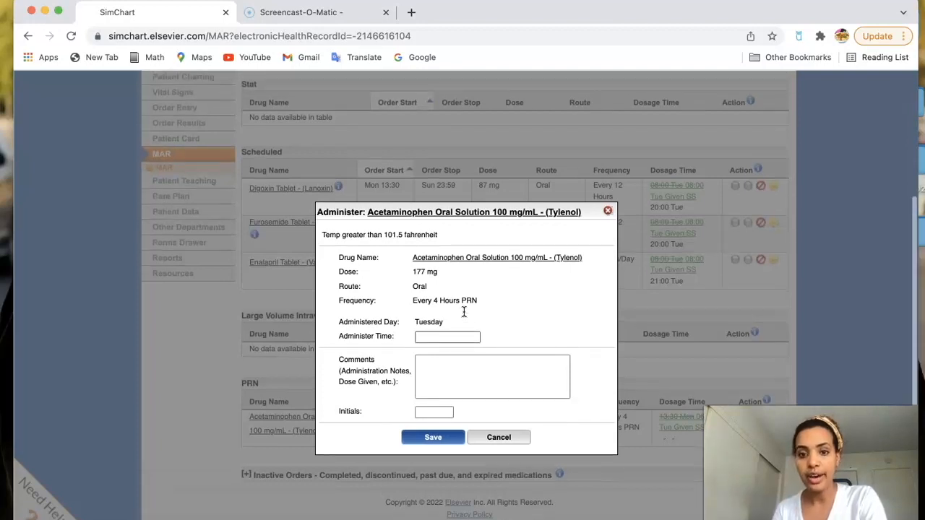
click(494, 438)
click(447, 282)
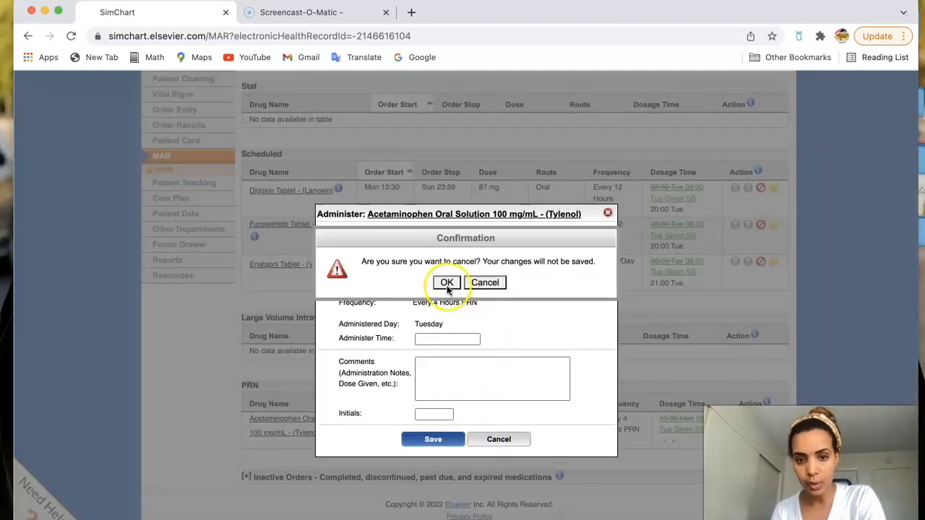
Check the charting day and time, and go through the administer time, comments and initials fields of the PRN acetaminophen form without saving.
scroll(459, 274, up, 5)
drag(340, 189, 451, 191)
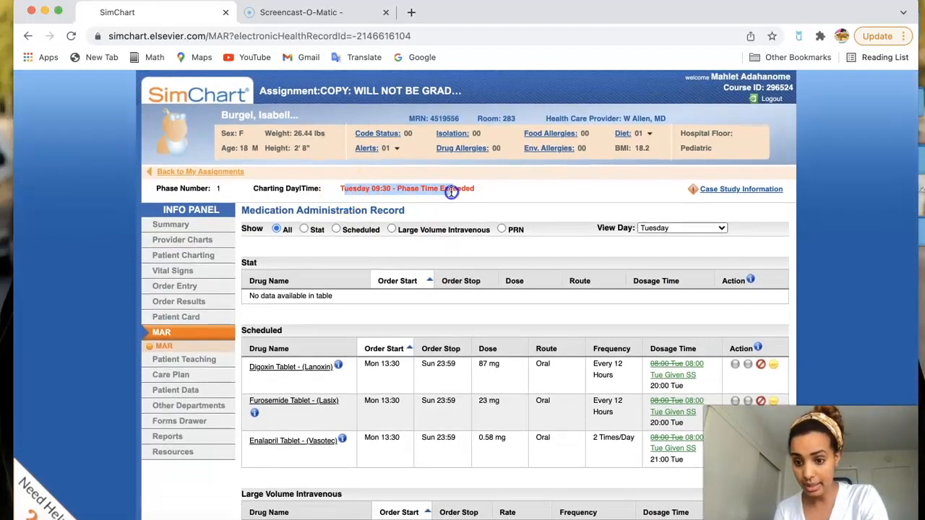
scroll(403, 268, down, 5)
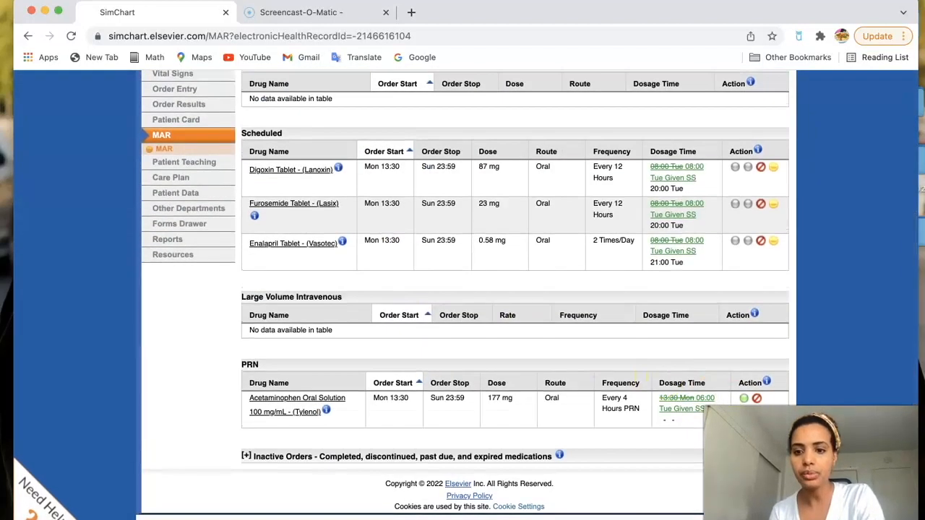
click(744, 398)
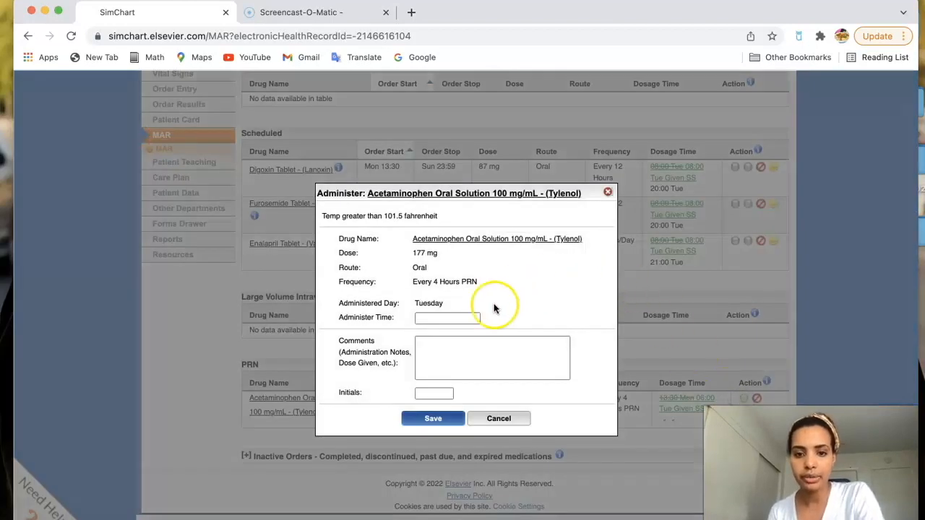
click(436, 318)
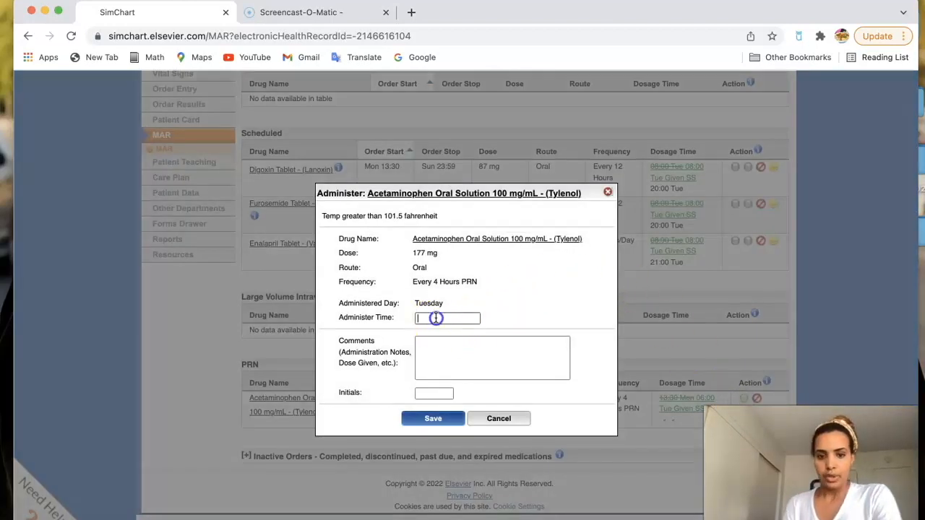
click(442, 355)
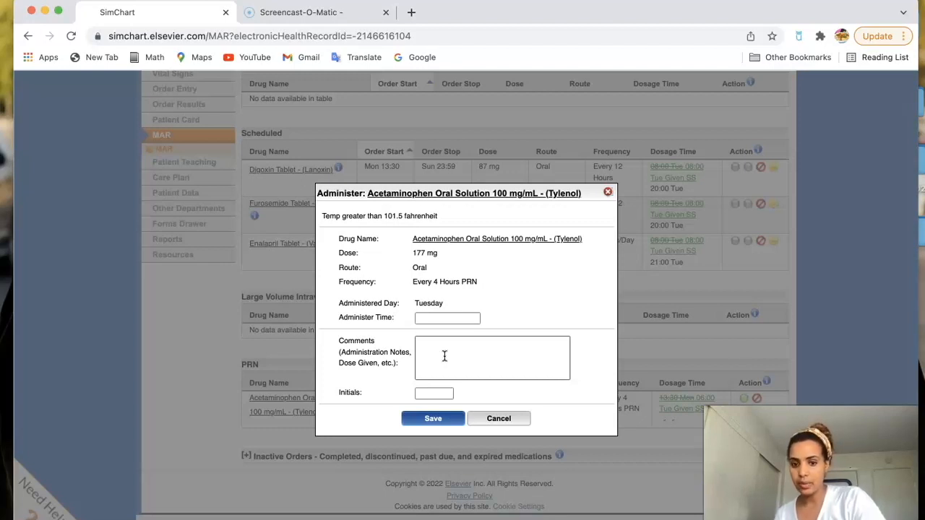
click(430, 392)
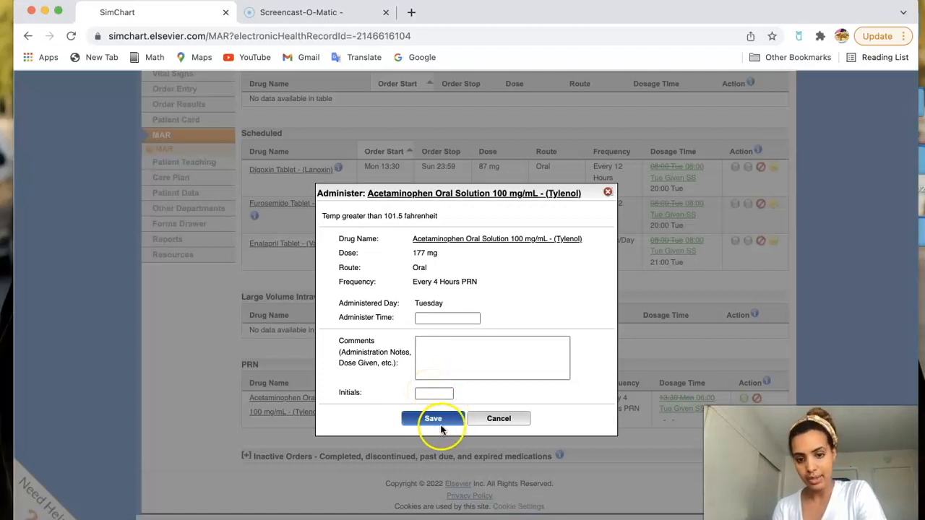
click(517, 421)
click(446, 283)
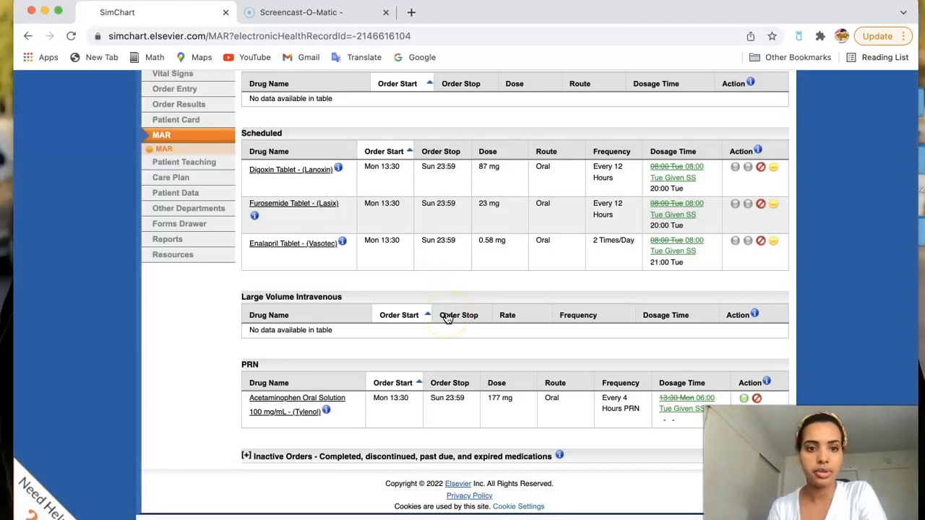
Open the Patient Teaching form and set the teaching category to Health Promotion.
click(199, 165)
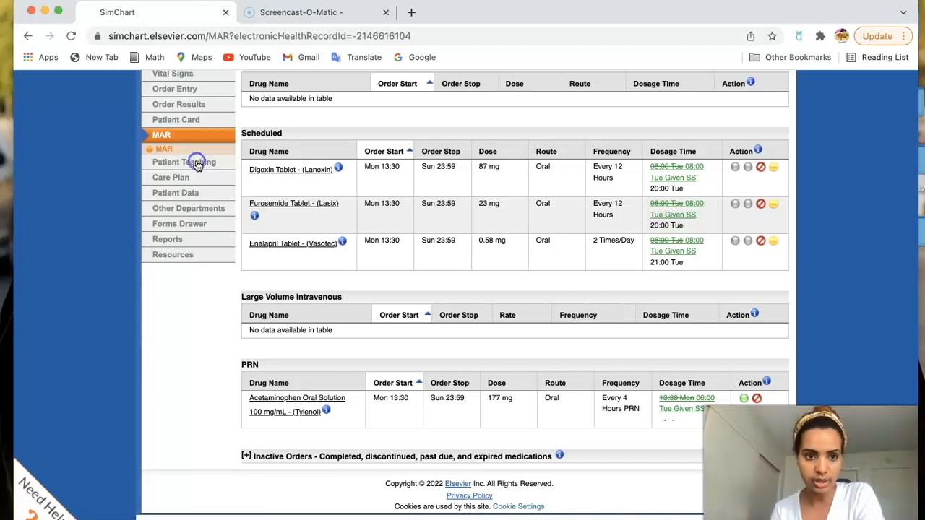
click(202, 178)
scroll(325, 289, down, 3)
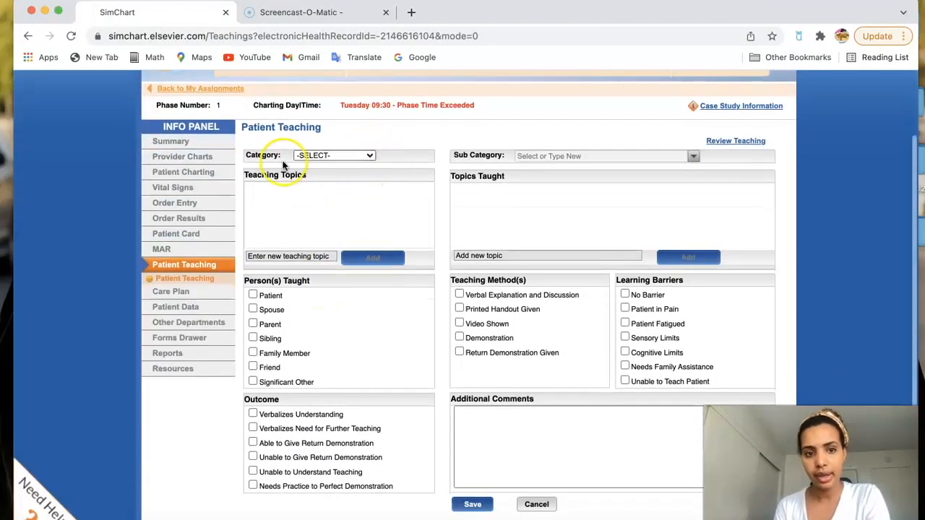
click(369, 157)
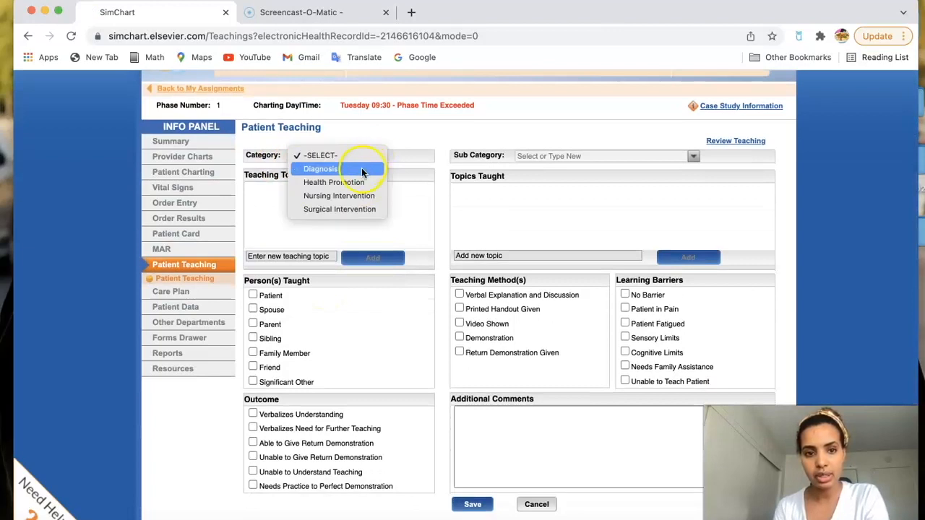
click(359, 185)
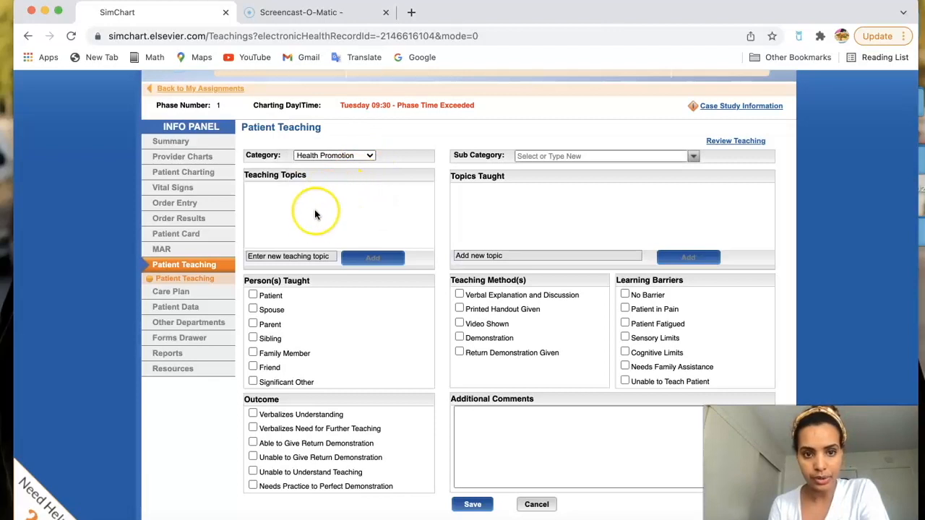
scroll(313, 216, up, 1)
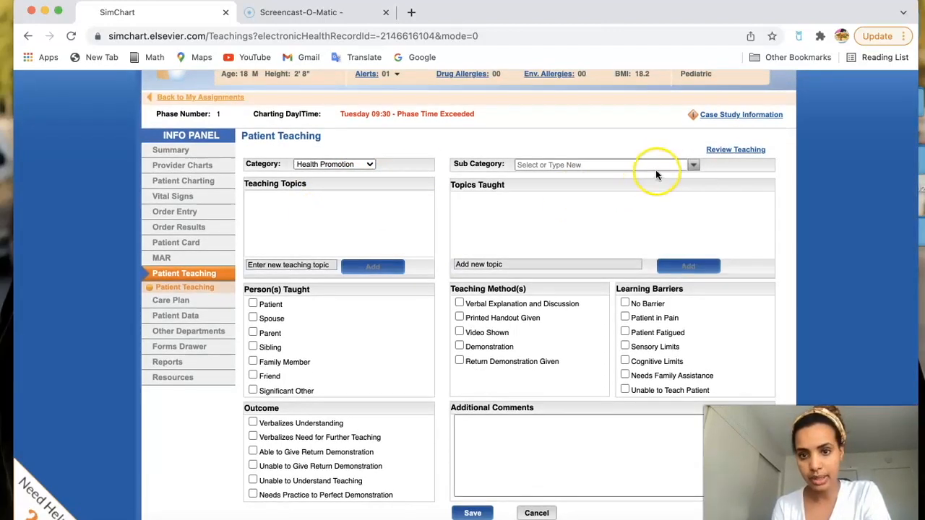
Set the teaching sub category to Nutrition and select Diet type as the teaching topic.
click(696, 165)
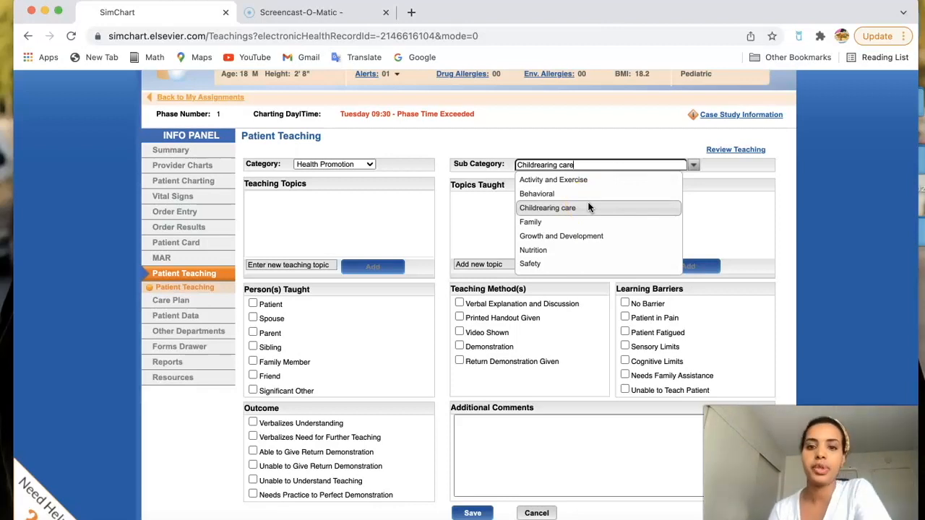
click(584, 238)
click(580, 250)
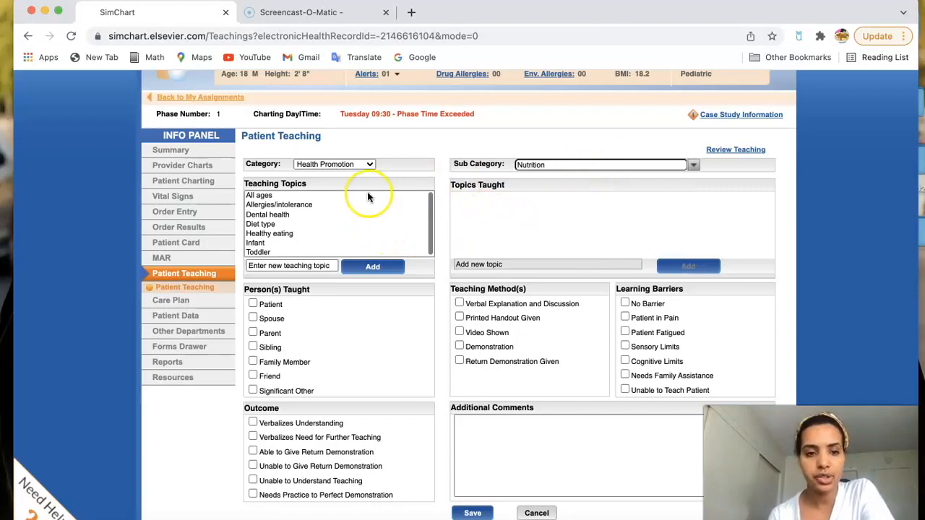
click(269, 224)
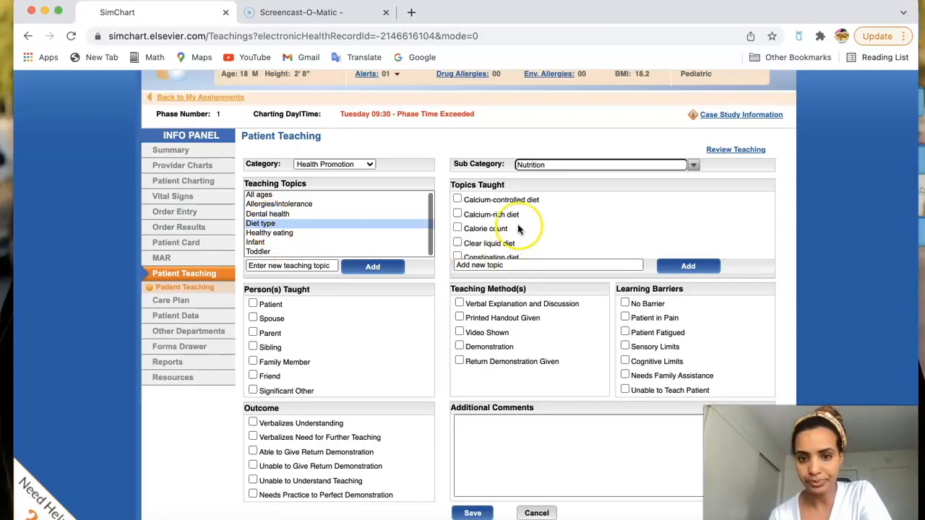
Look through the diet topics available under Topics Taught for the Diet type teaching topic.
scroll(517, 227, down, 1)
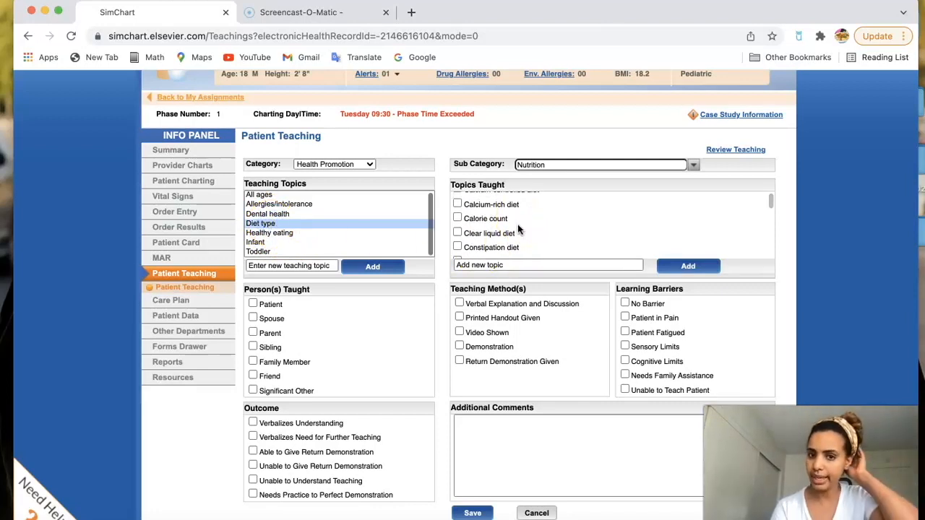
scroll(518, 229, down, 3)
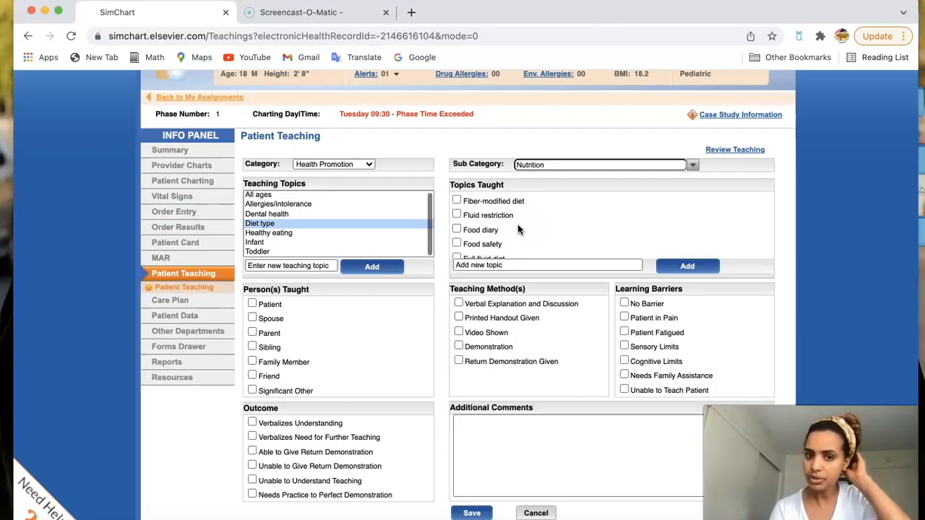
scroll(517, 229, down, 1)
scroll(501, 203, up, 3)
scroll(502, 203, down, 5)
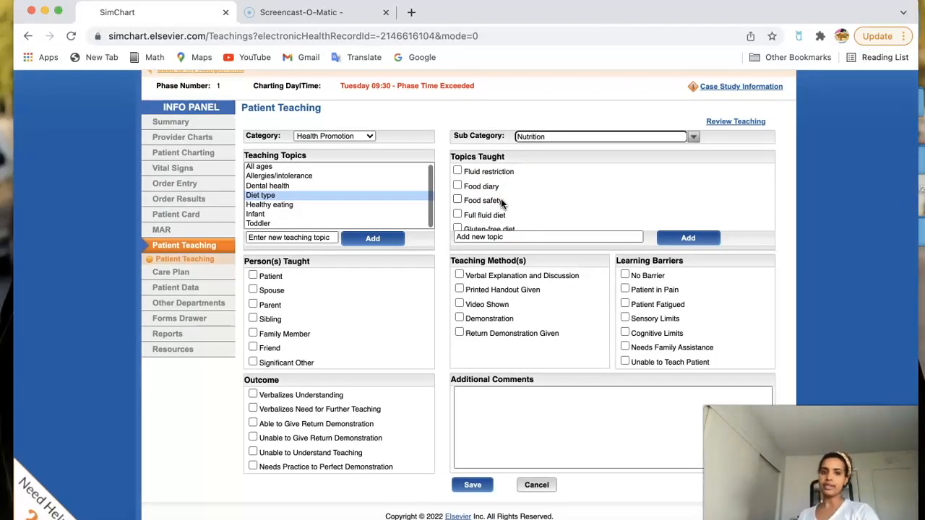
scroll(502, 203, down, 2)
scroll(502, 203, down, 1)
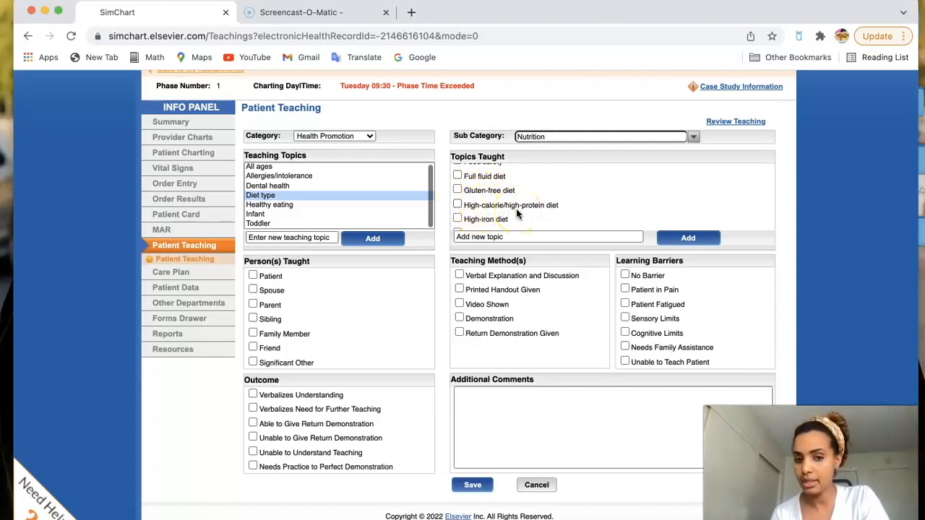
Mark Patient as the person taught and Verbal Explanation and Discussion as the teaching method, and try the No Barrier option.
click(254, 277)
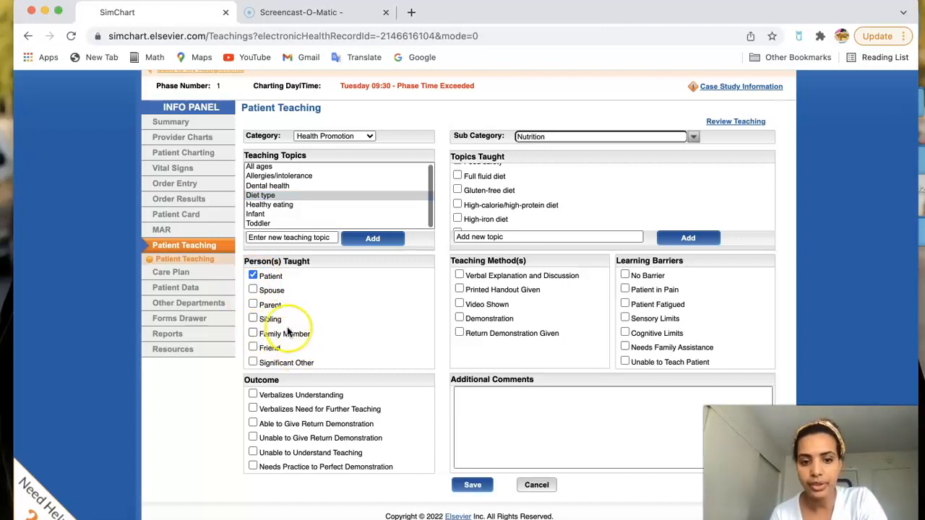
scroll(285, 331, down, 1)
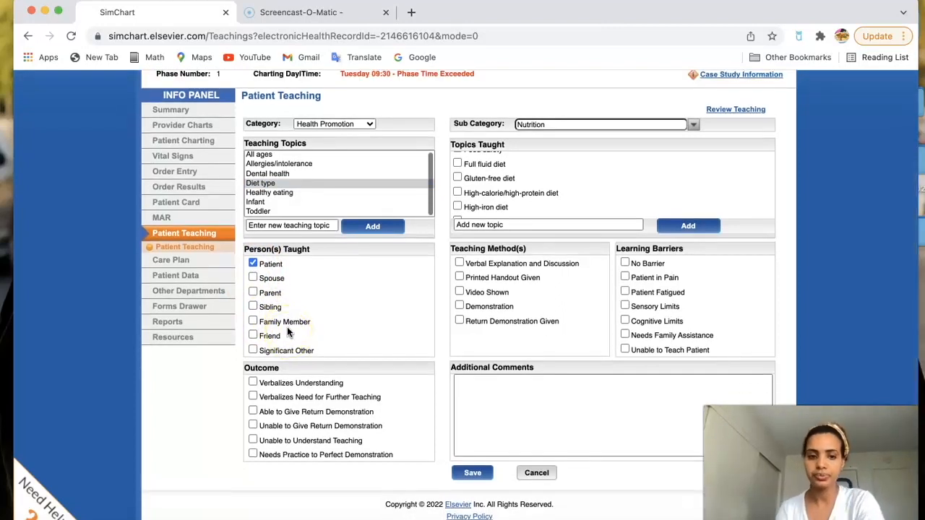
click(498, 265)
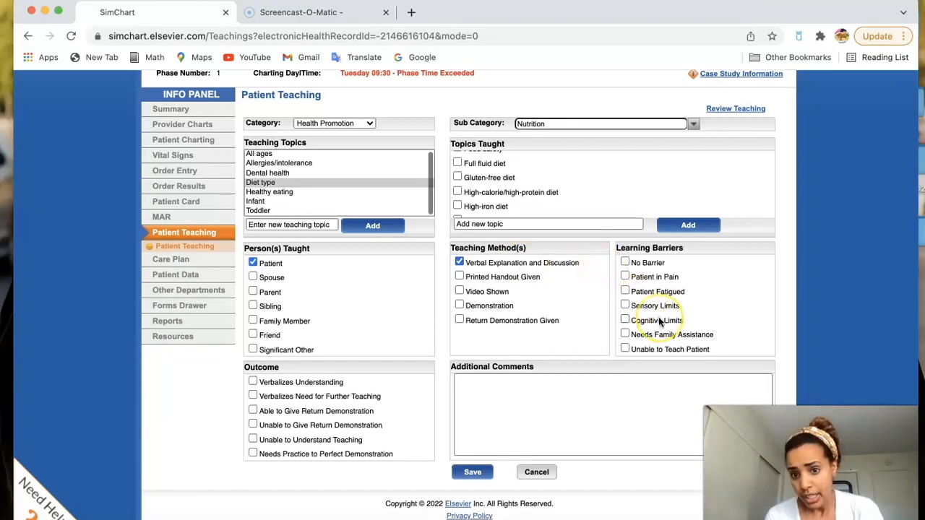
scroll(658, 320, down, 1)
click(626, 246)
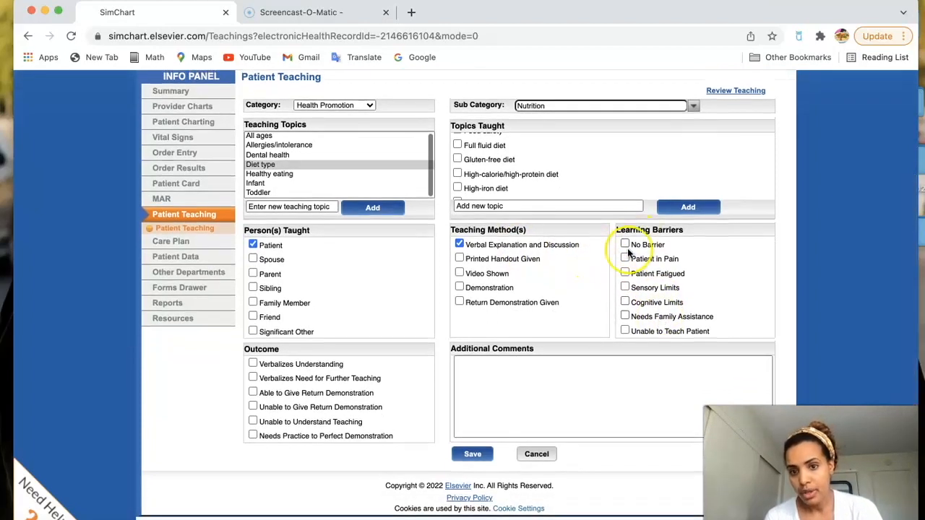
click(625, 246)
click(625, 246)
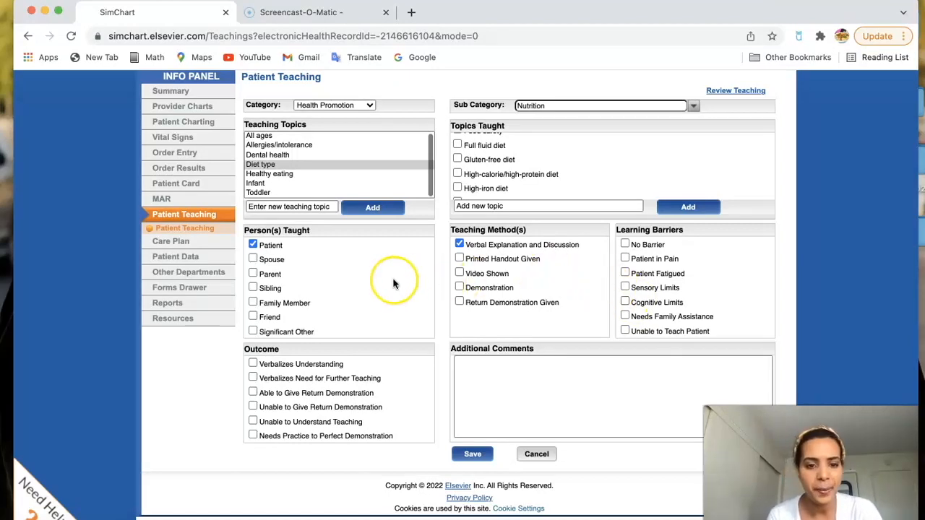
Check the outcome options and additional comments field, and decline to save the Patient Teaching entries when switching to the Care Plan section.
scroll(392, 283, down, 1)
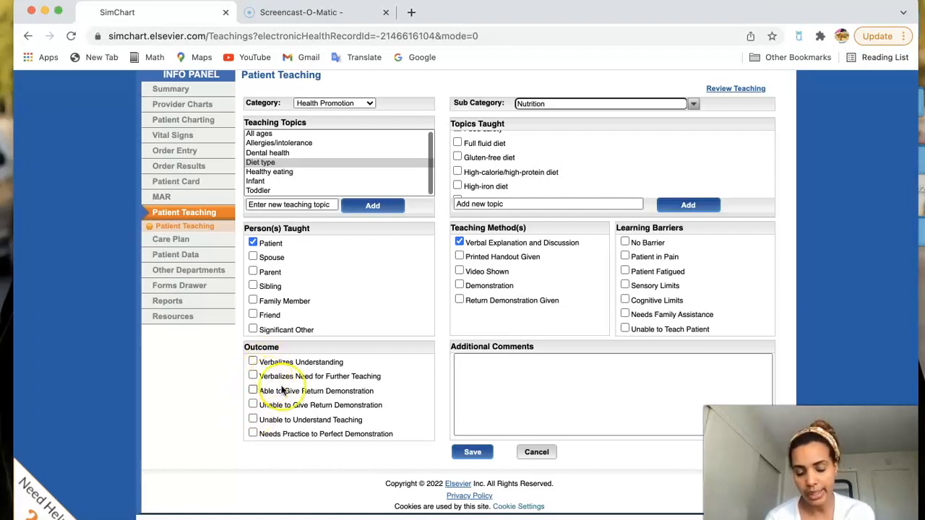
click(507, 388)
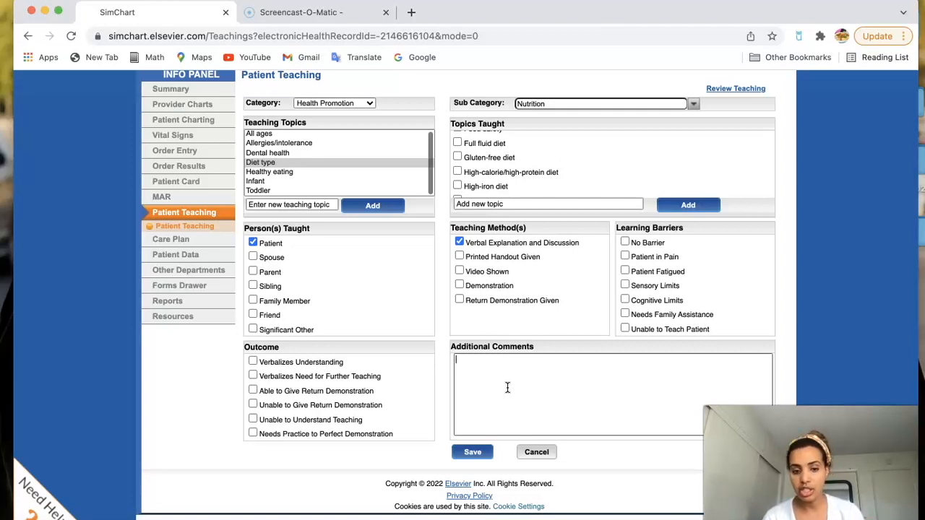
click(507, 388)
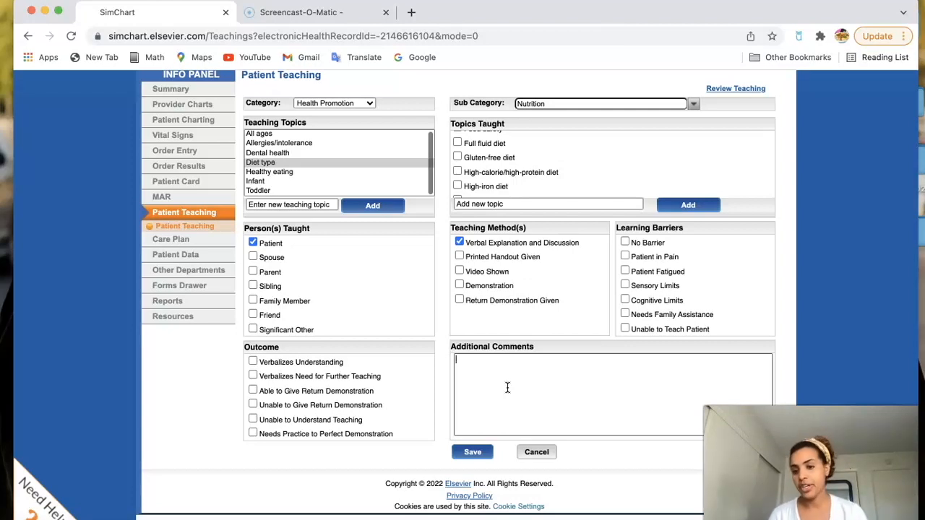
click(503, 412)
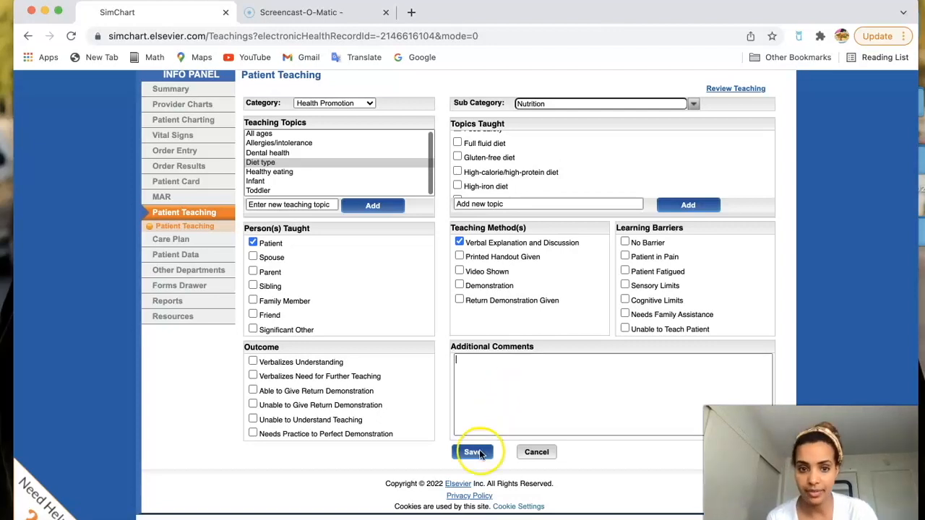
click(194, 239)
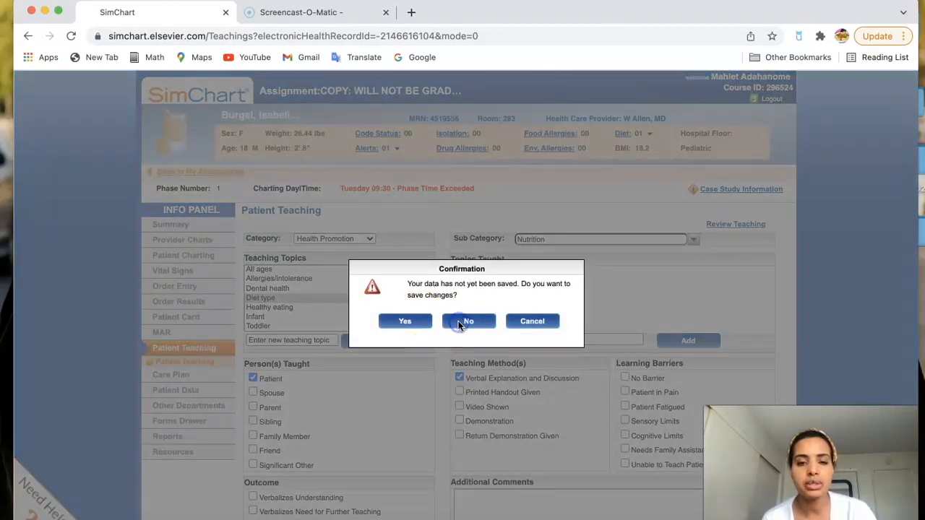
click(467, 321)
Open the Resources page and look through its list of clinical reference websites.
scroll(210, 419, down, 2)
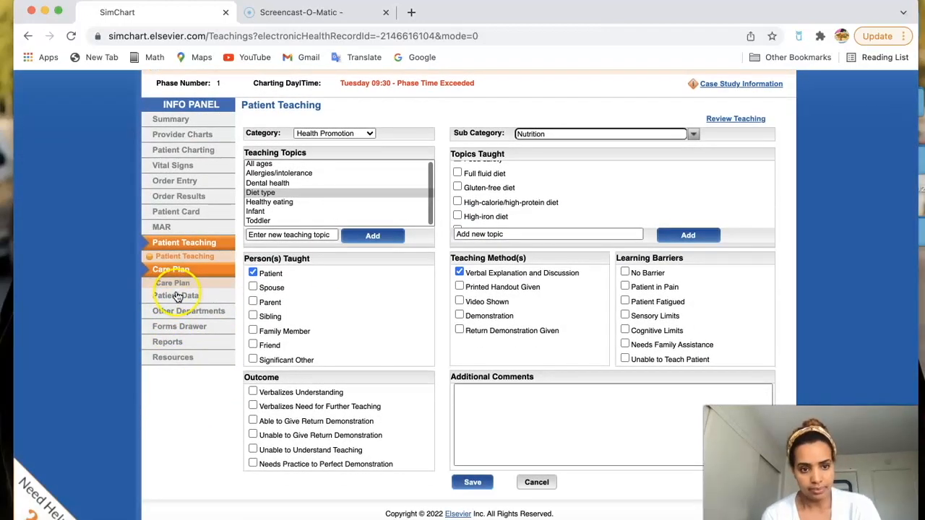
click(185, 360)
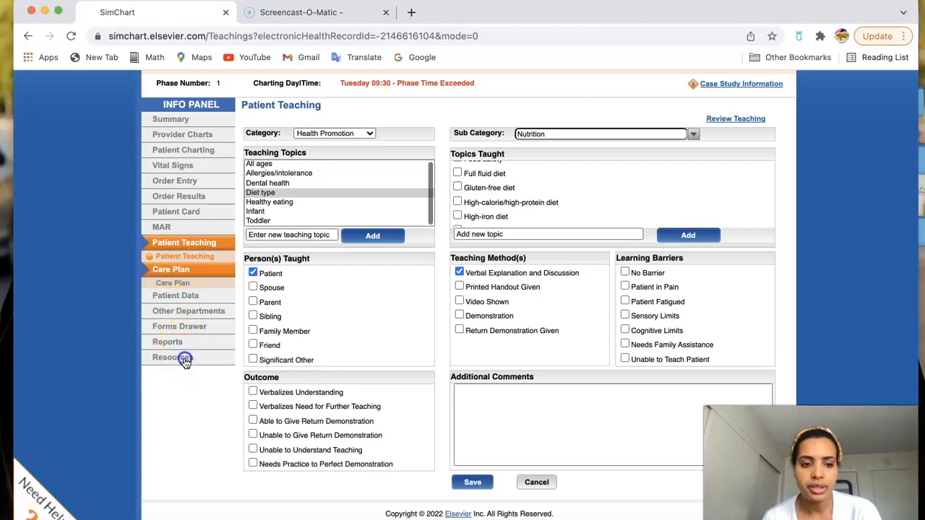
click(177, 375)
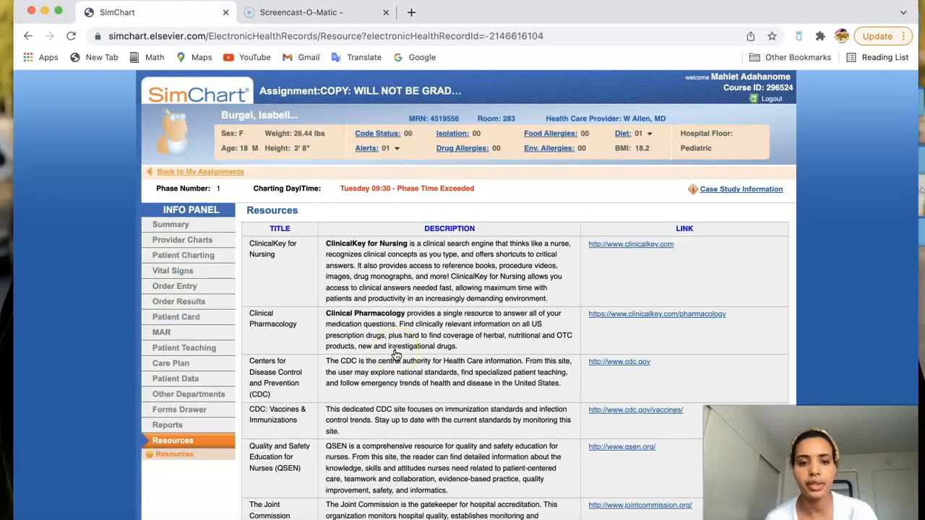
scroll(395, 354, down, 2)
scroll(396, 354, down, 3)
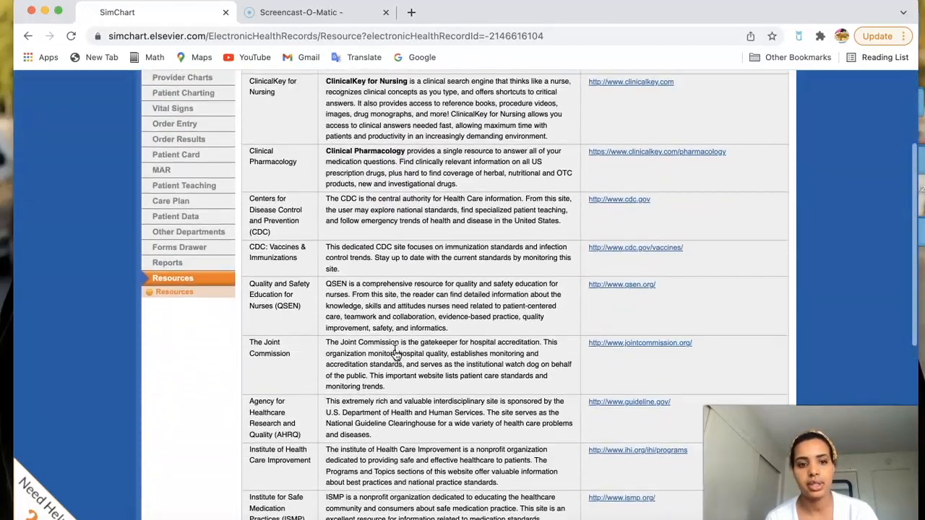
scroll(395, 354, up, 5)
scroll(395, 354, down, 2)
scroll(395, 355, down, 5)
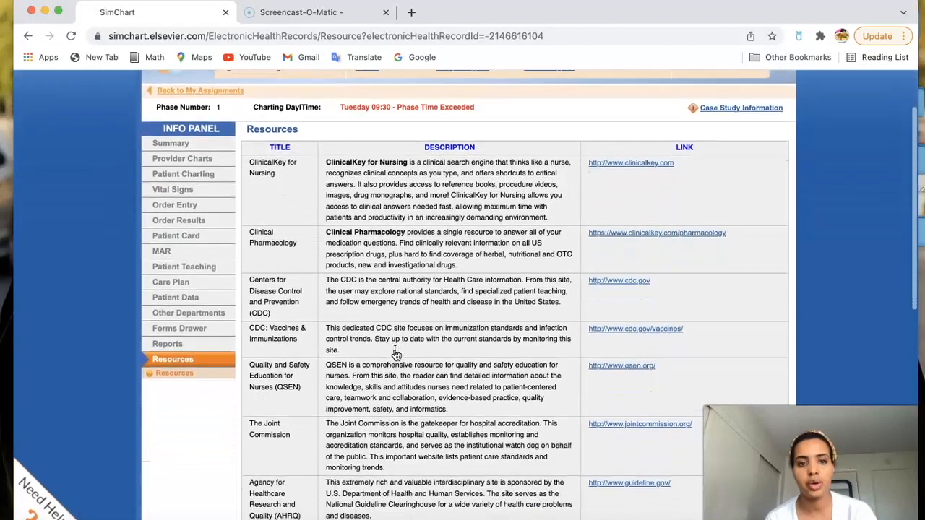
scroll(396, 354, down, 1)
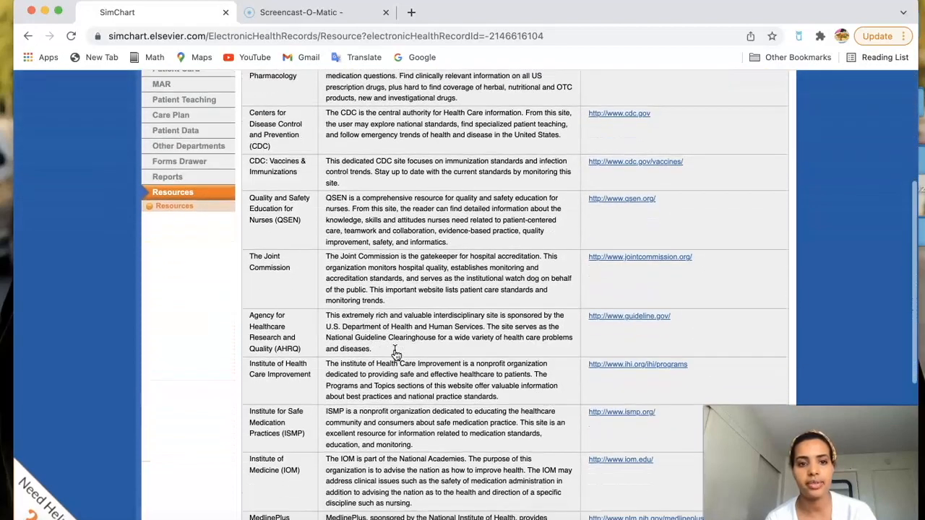
scroll(394, 373, down, 5)
scroll(394, 393, up, 13)
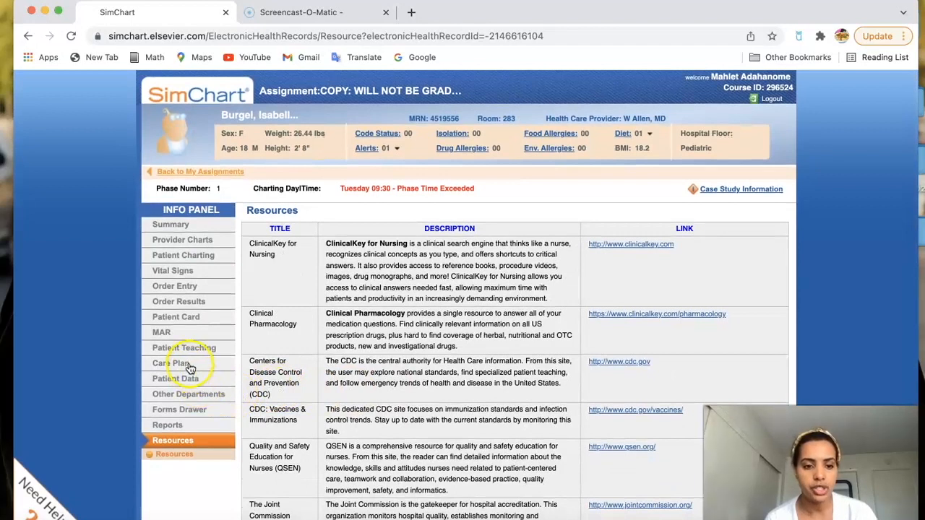
Review the Summary and Provider Charts sections of the chart and open the Provider Orders page.
click(180, 230)
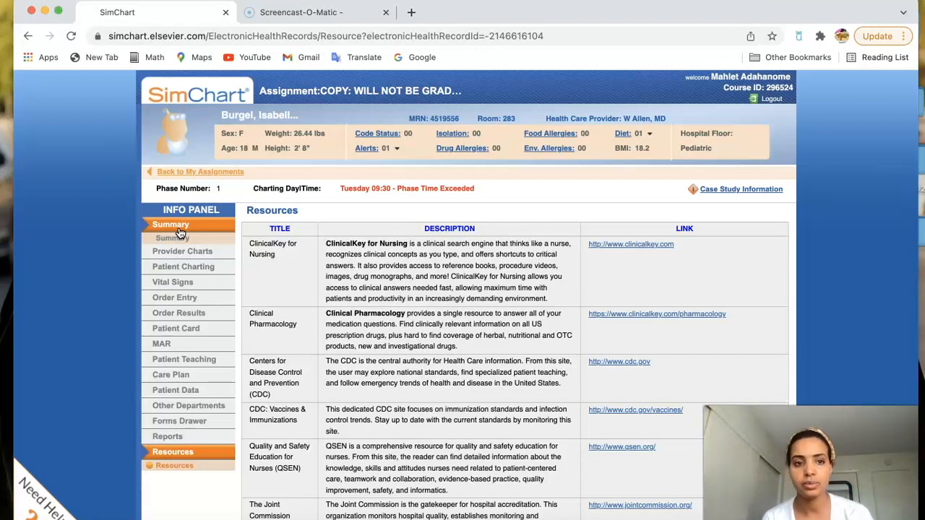
scroll(180, 232, down, 1)
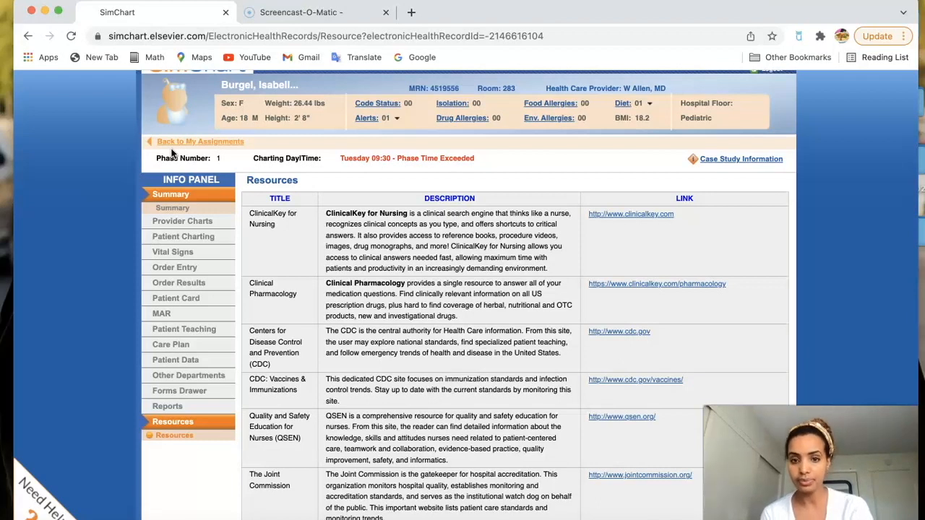
click(191, 224)
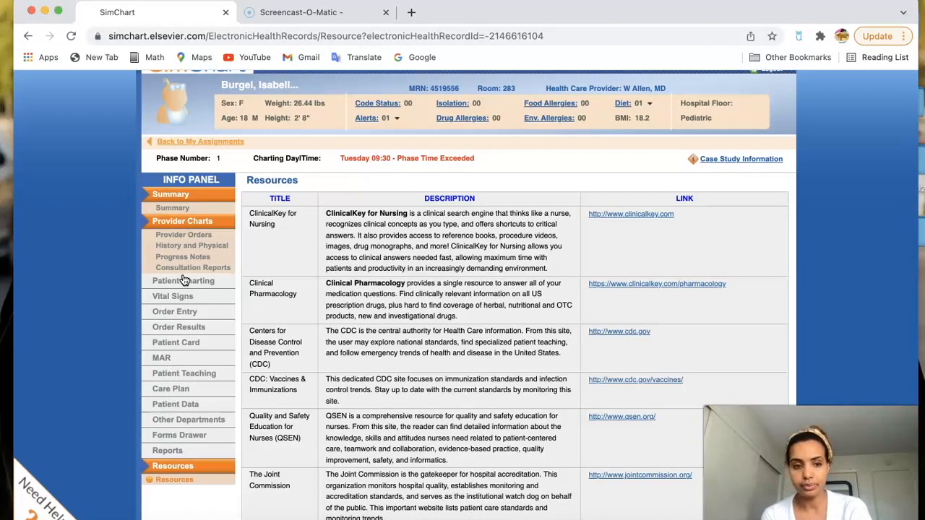
click(184, 282)
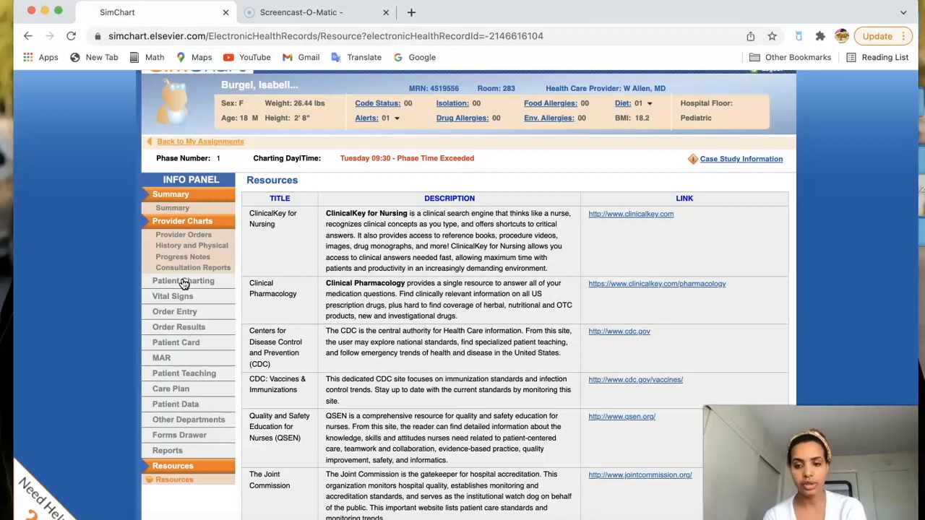
click(167, 237)
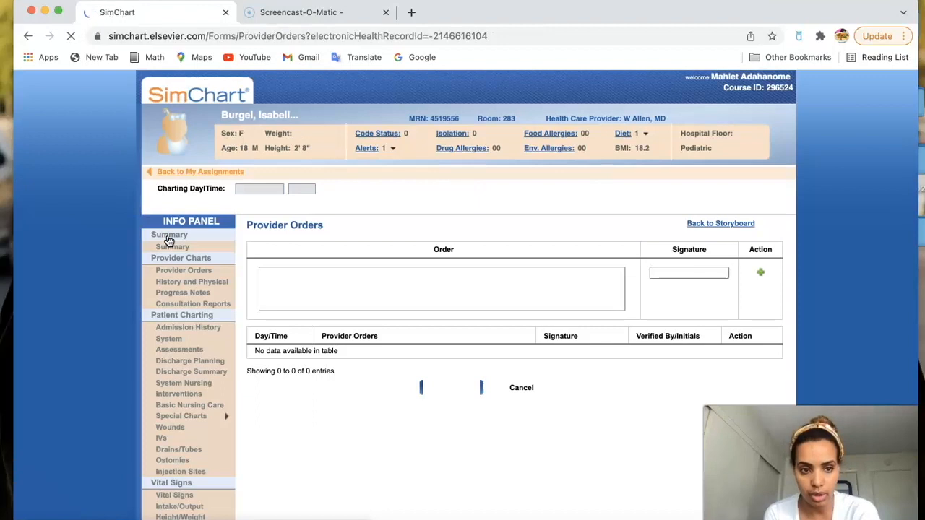
Go through the order text and signature fields of the Provider Orders form without entering an order.
click(192, 267)
click(335, 281)
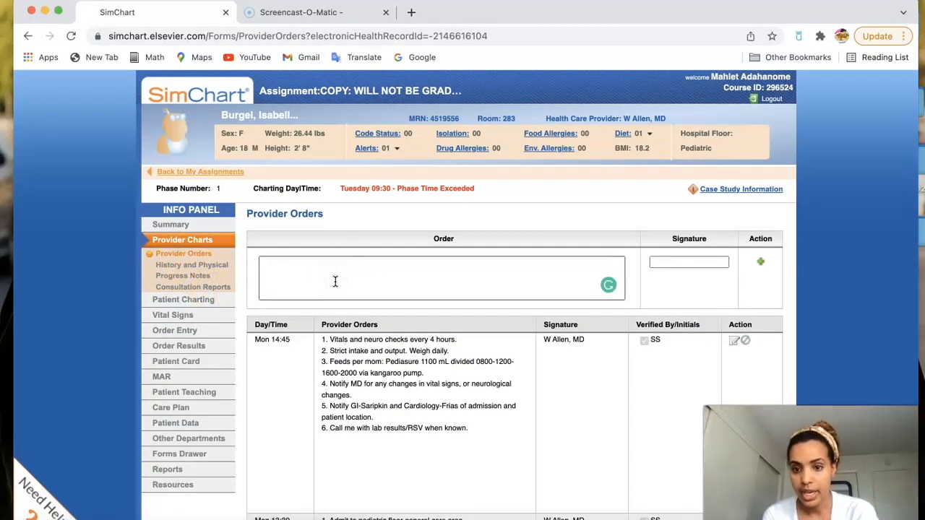
click(334, 282)
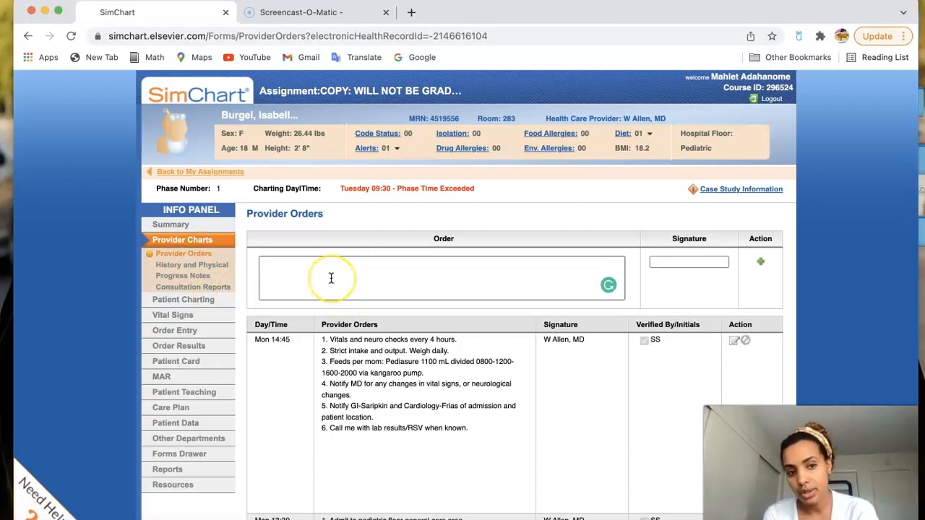
click(698, 262)
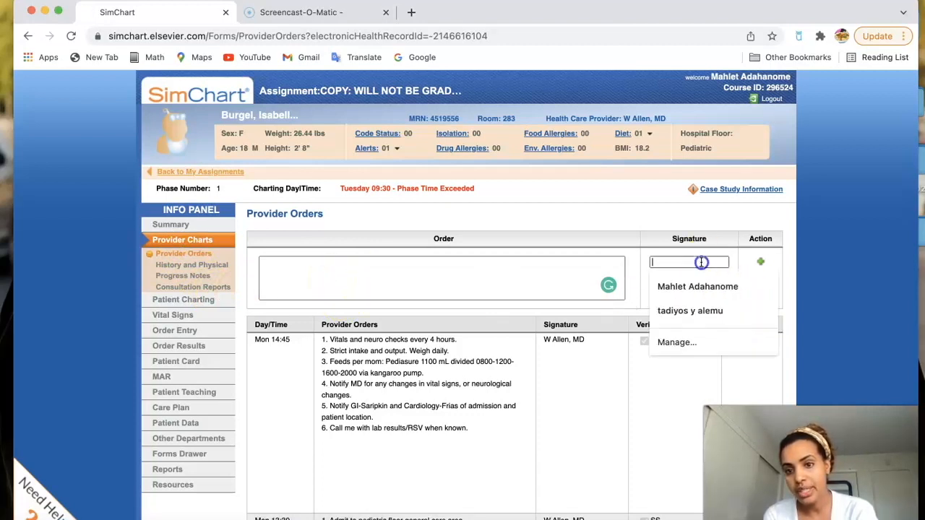
click(555, 288)
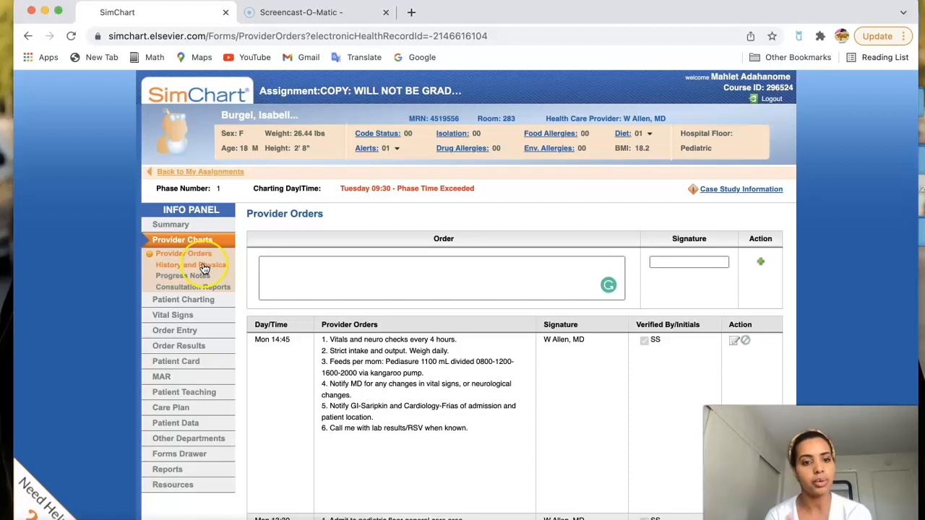
Open the IVs page under Patient Charting and examine the body diagram used to document IV sites.
click(190, 315)
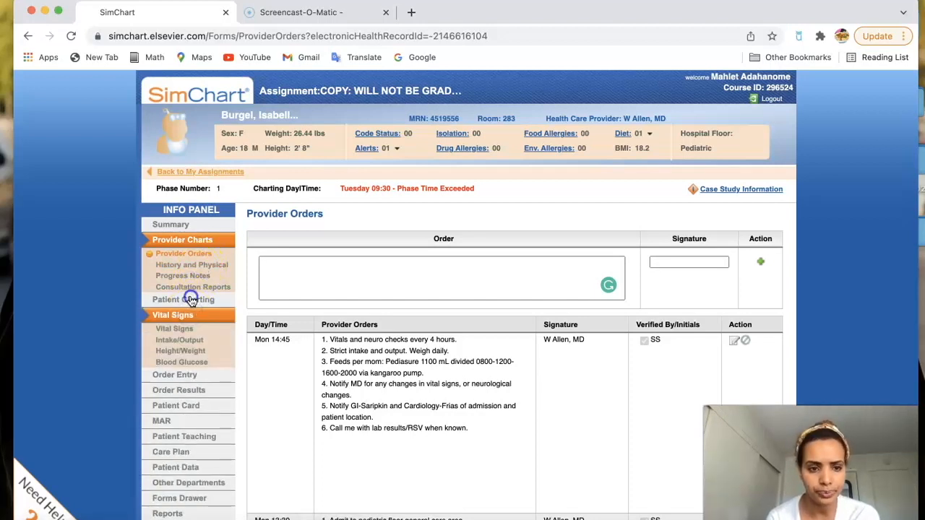
click(191, 299)
click(161, 424)
scroll(284, 372, down, 4)
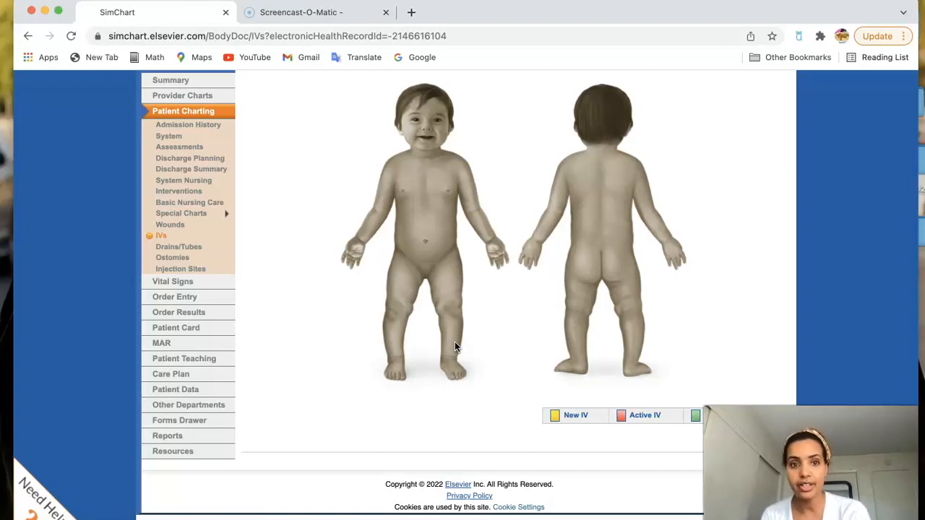
scroll(455, 346, up, 2)
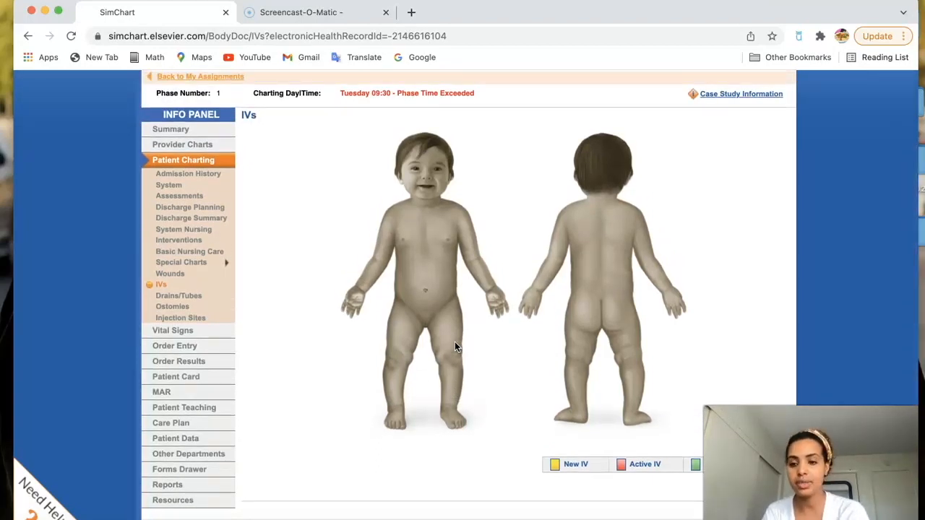